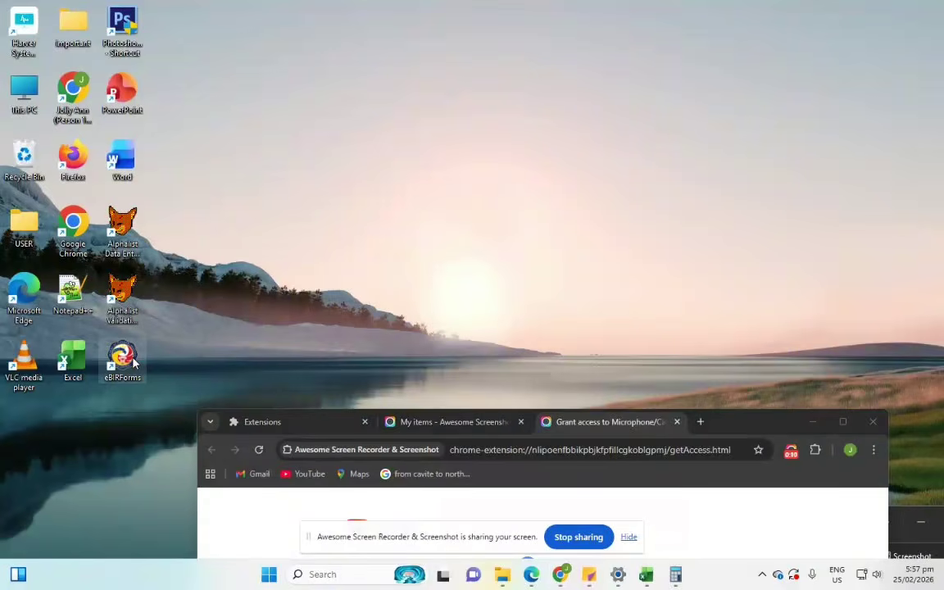
Launch the Offline eBIRForms Package from the desktop.
left_click(132, 360)
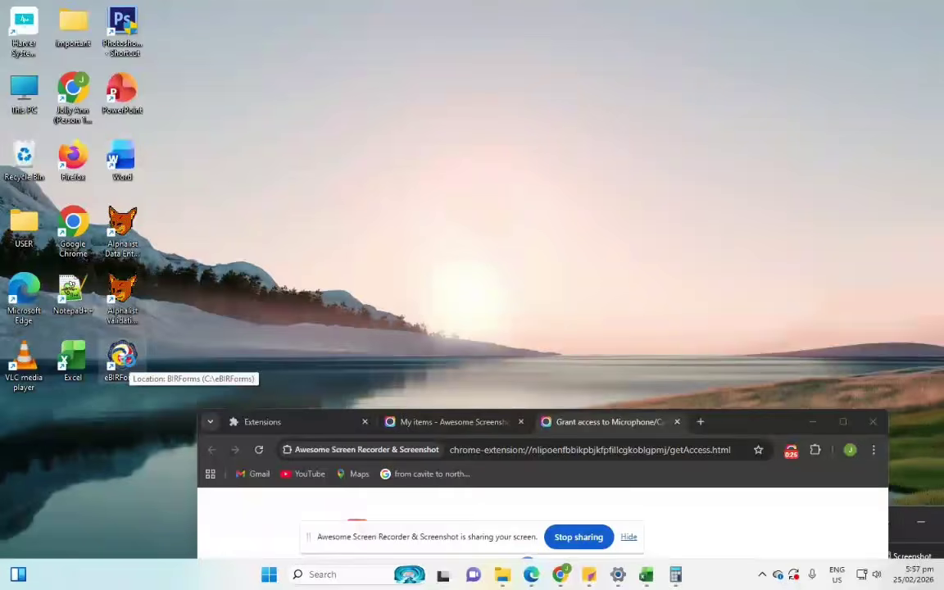
double_click(127, 358)
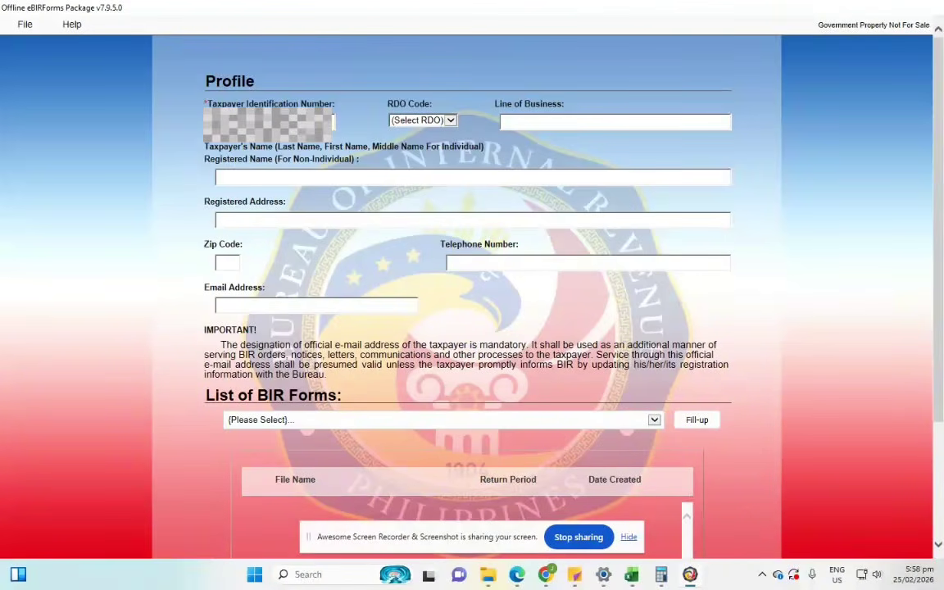
Look over the taxpayer profile fields, the BIR forms selection and the saved file list below it.
left_click(456, 179)
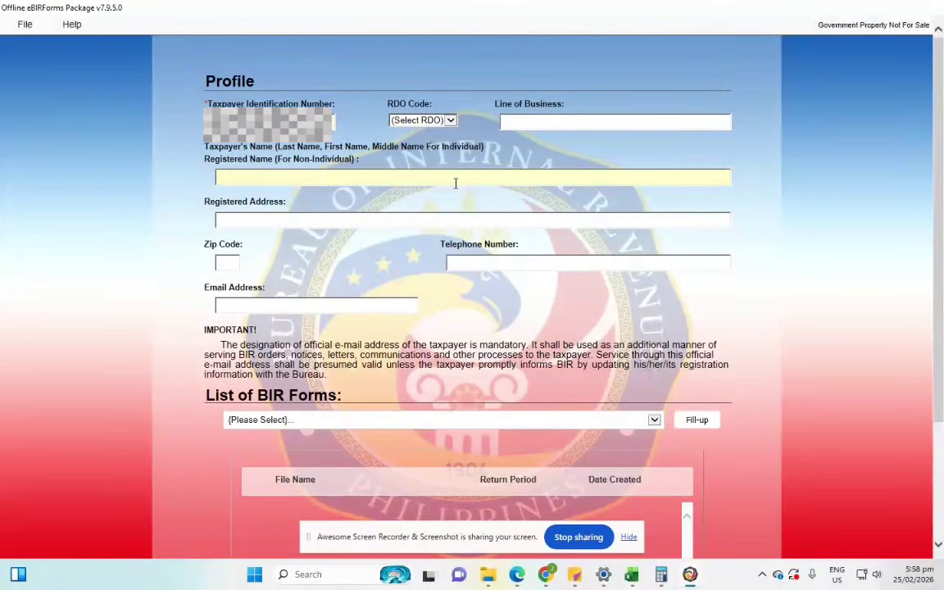
left_click(479, 269)
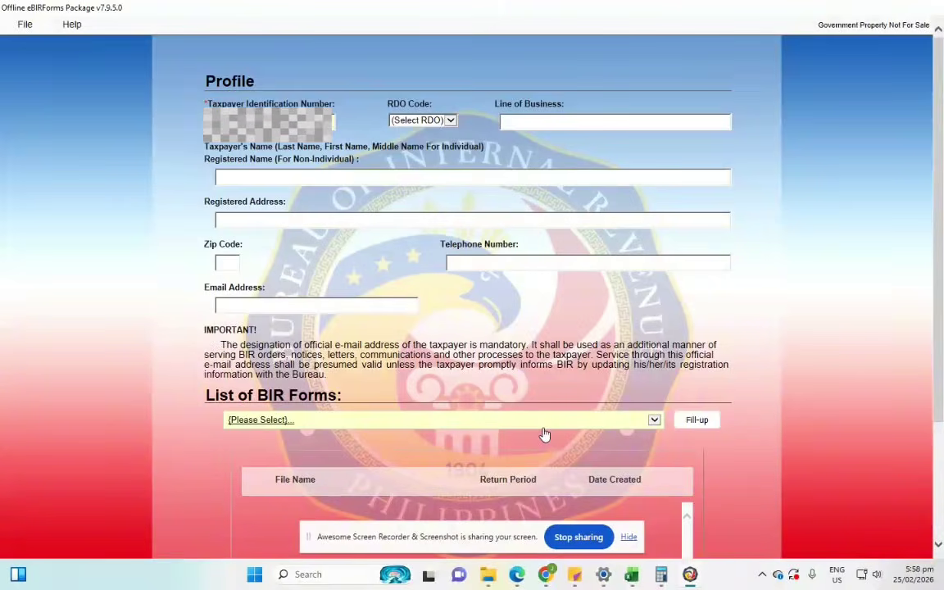
scroll(545, 433, "down", 2)
scroll(544, 433, "up", 2)
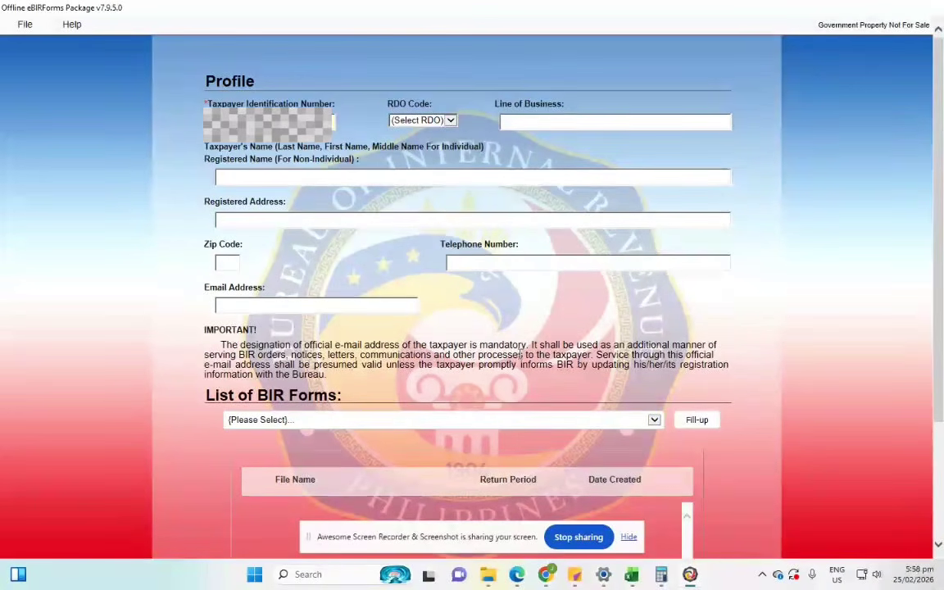
scroll(617, 390, "down", 2)
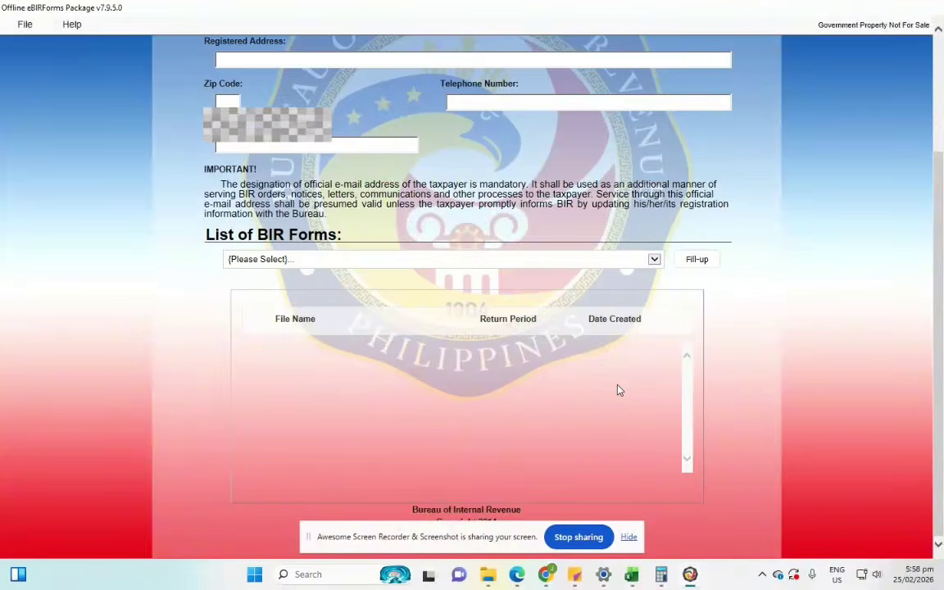
scroll(618, 391, "up", 2)
scroll(619, 390, "down", 1)
scroll(619, 390, "up", 1)
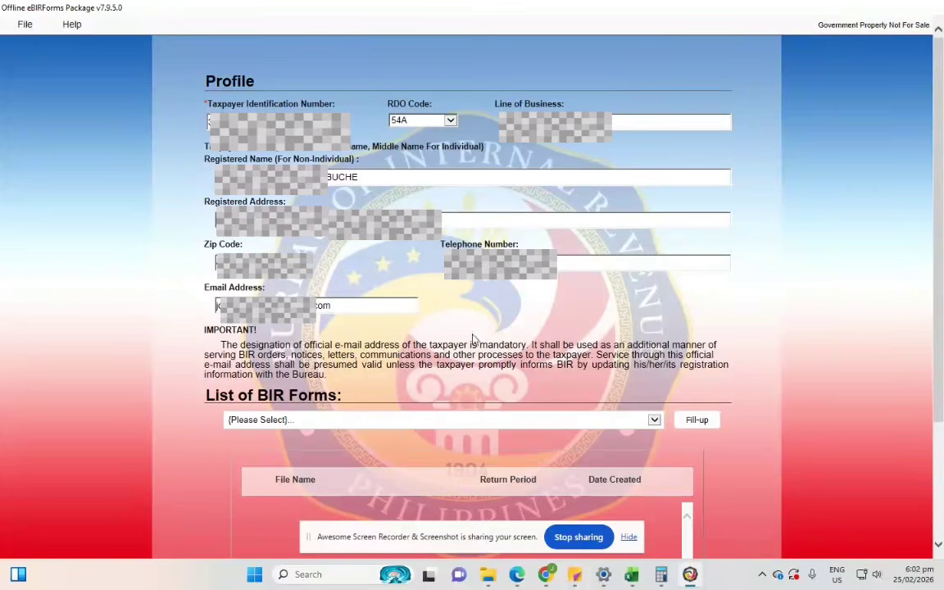
Choose BIR Form 1604Ev2018, Annual Information Return of Creditable Income Taxes Withheld (NEW), and open it to fill up.
left_click(672, 122)
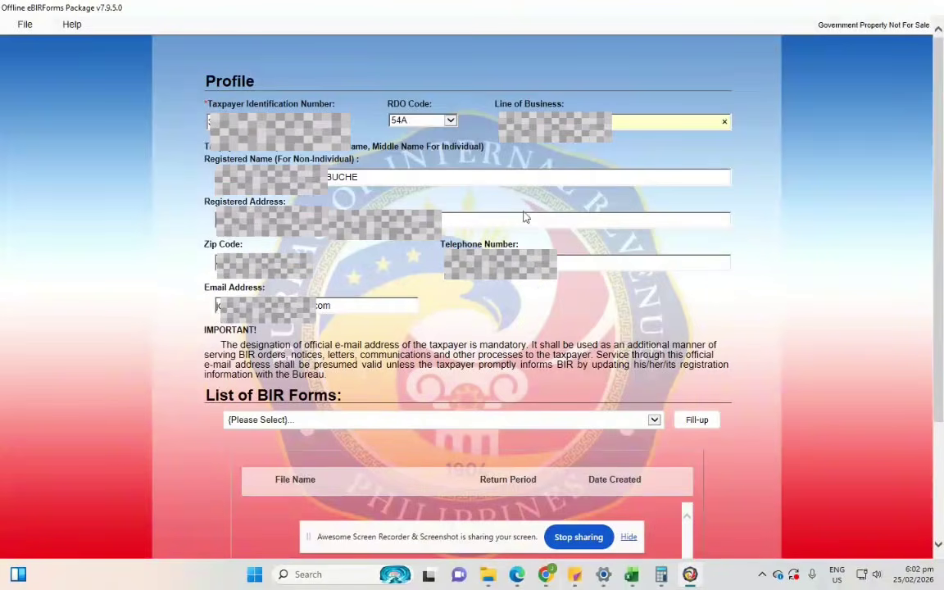
scroll(548, 320, "down", 2)
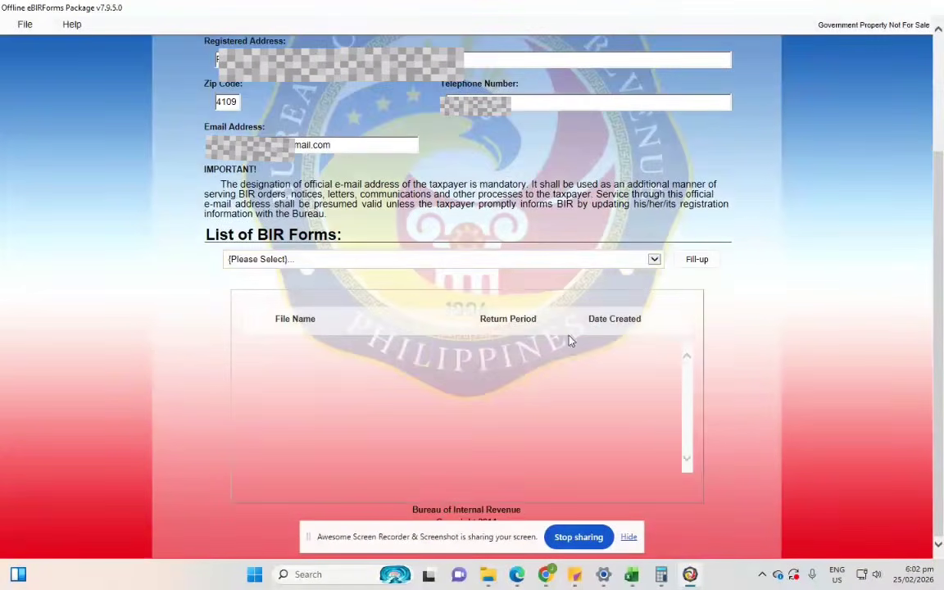
left_click(658, 263)
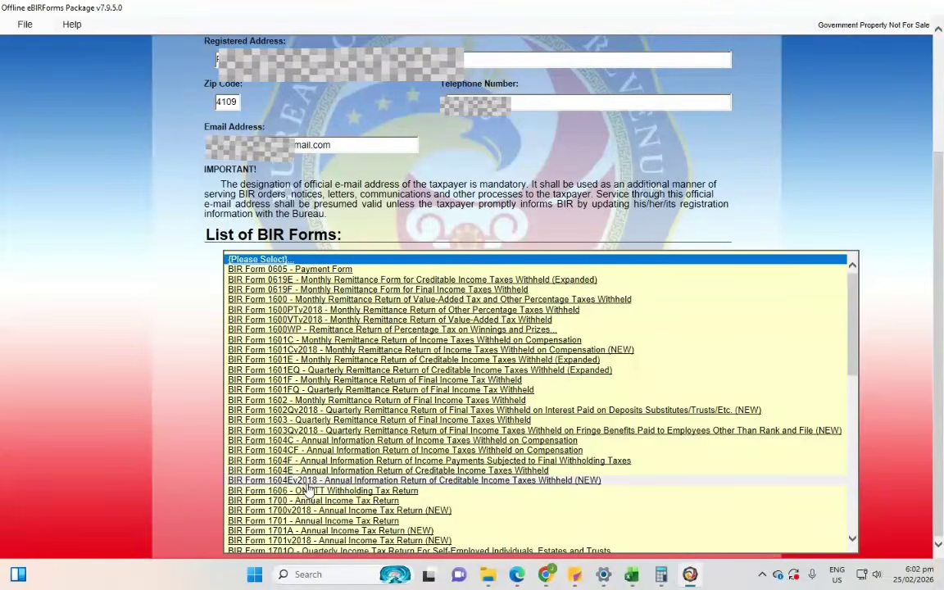
left_click(395, 481)
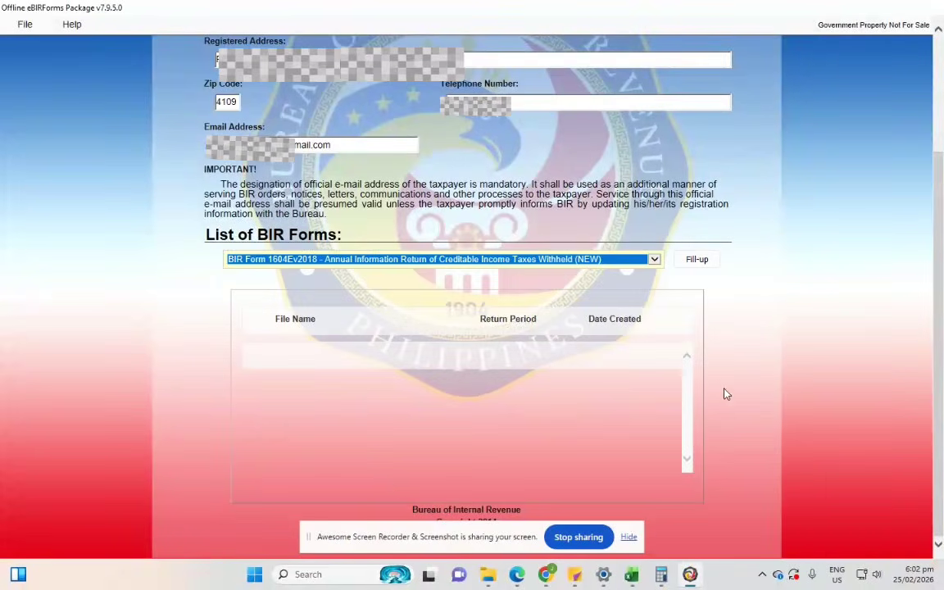
left_click(699, 262)
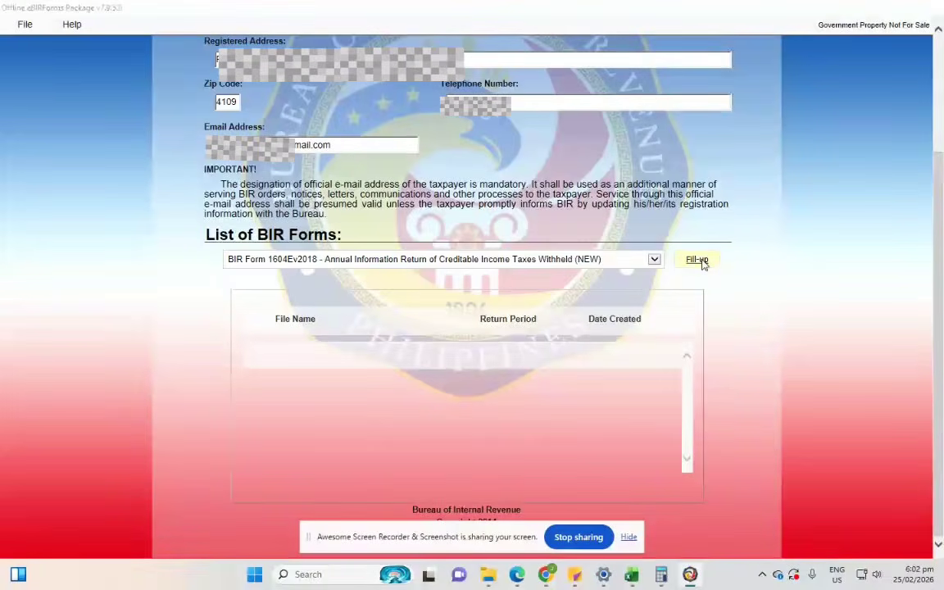
left_click(565, 334)
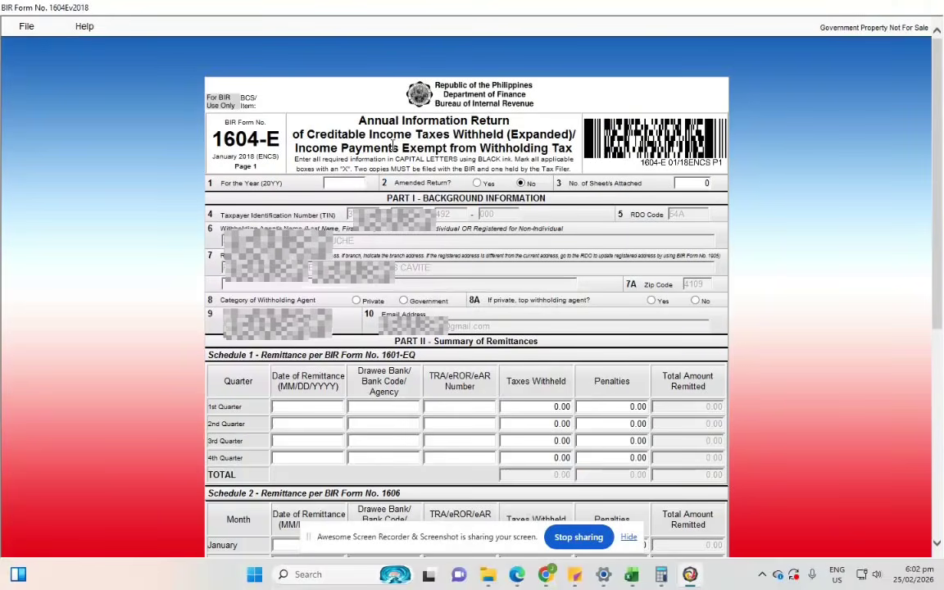
Set the return year to 2025, the withholding agent category to Private, and the top withholding agent answer to Yes.
left_click(360, 182)
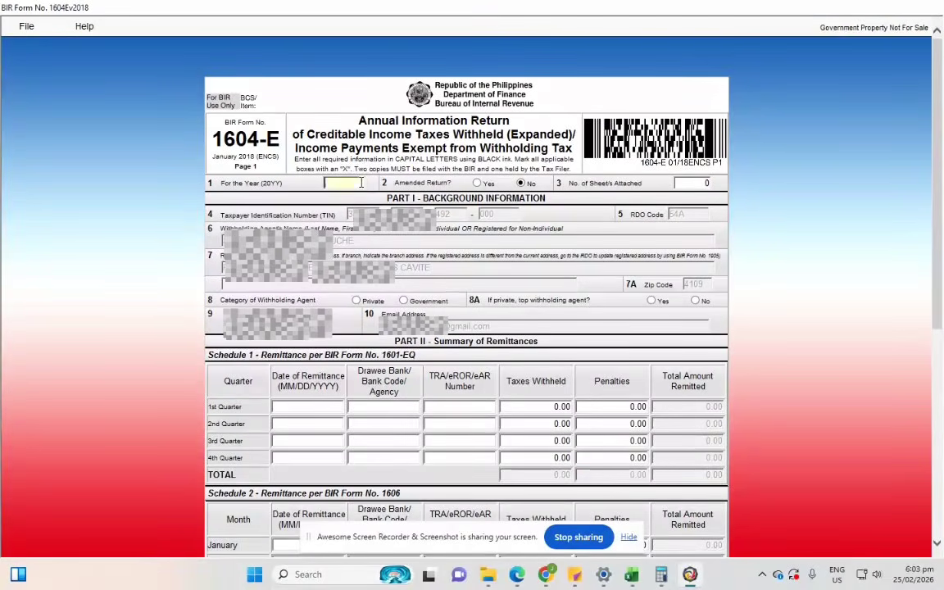
type("2025")
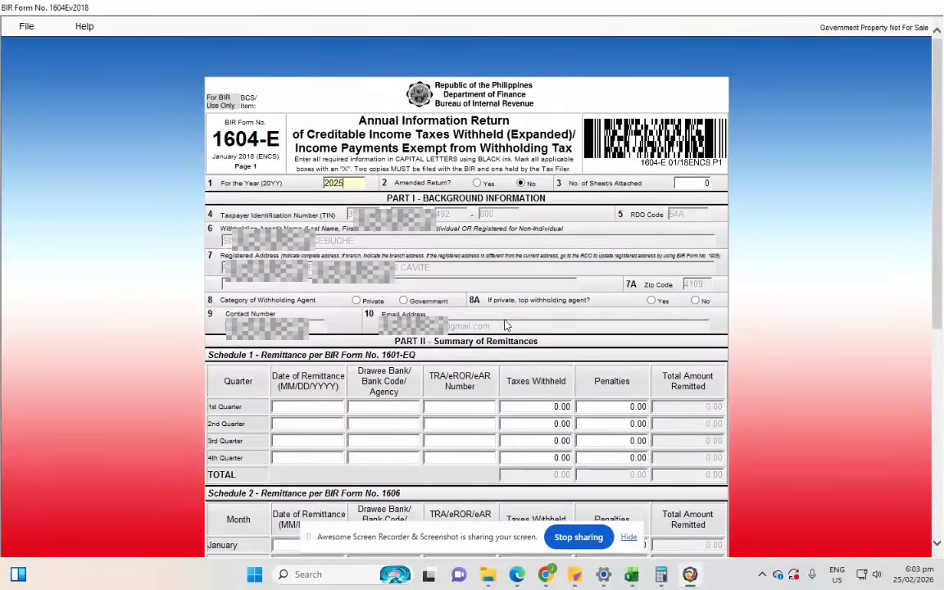
left_click(356, 300)
left_click(655, 301)
Go through the 1st Quarter fields of Schedule 1 for remittance date, bank, TRA number, taxes withheld and penalties.
scroll(475, 477, "down", 3)
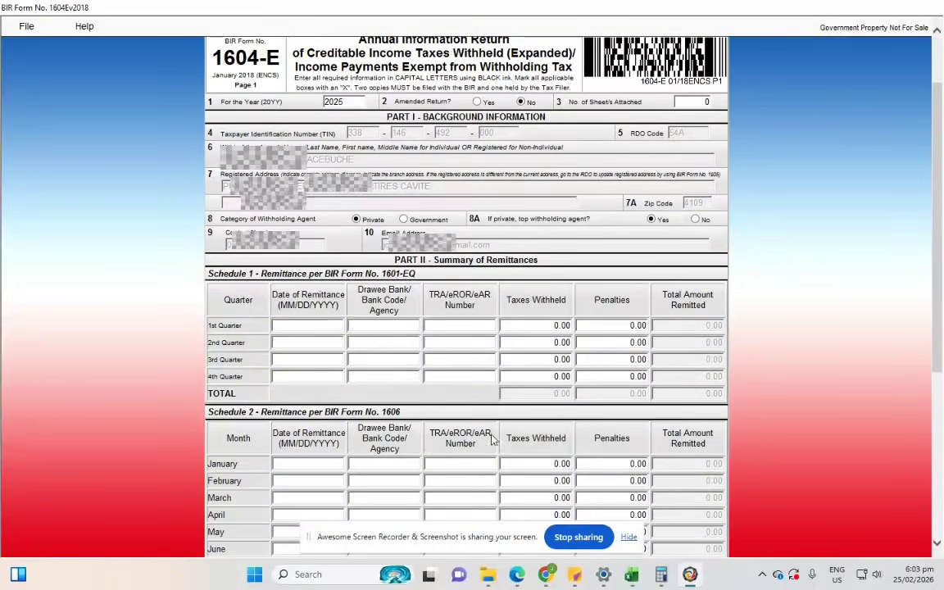
left_click(313, 326)
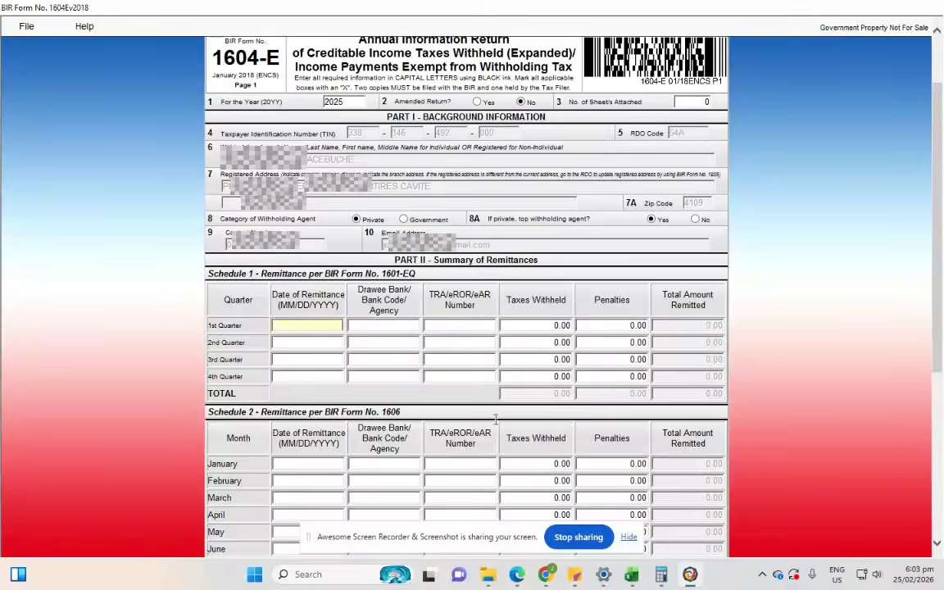
scroll(498, 420, "down", 4)
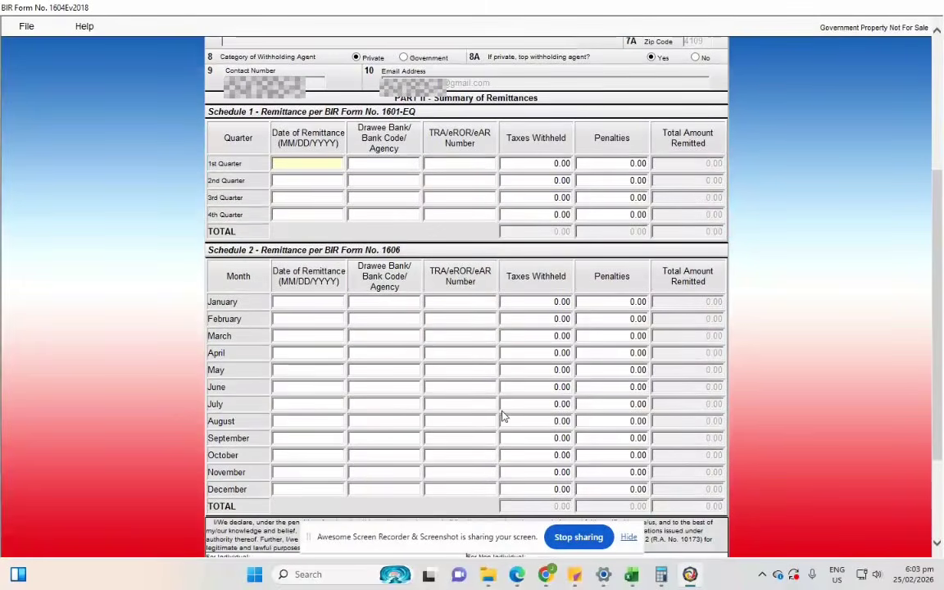
scroll(500, 419, "up", 4)
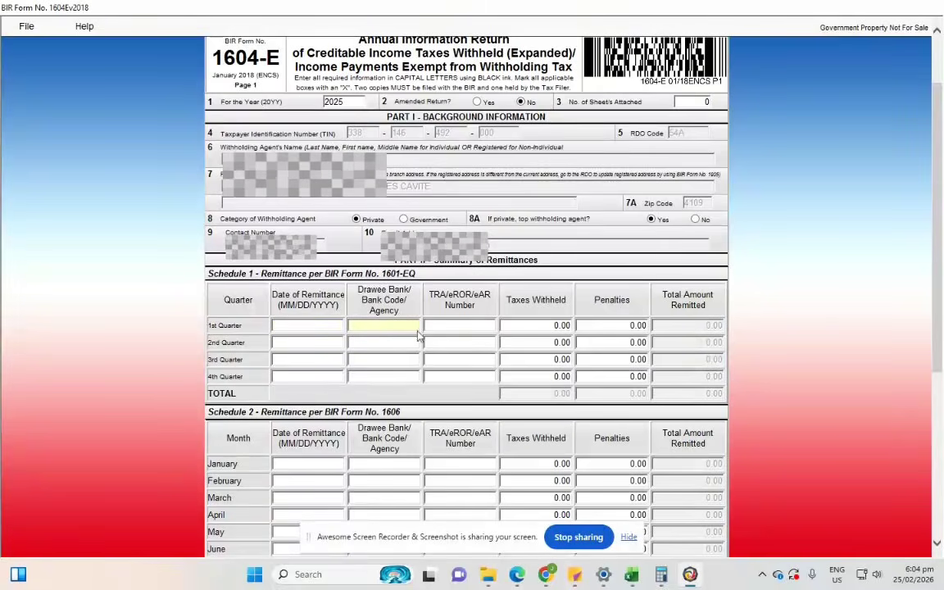
left_click(479, 326)
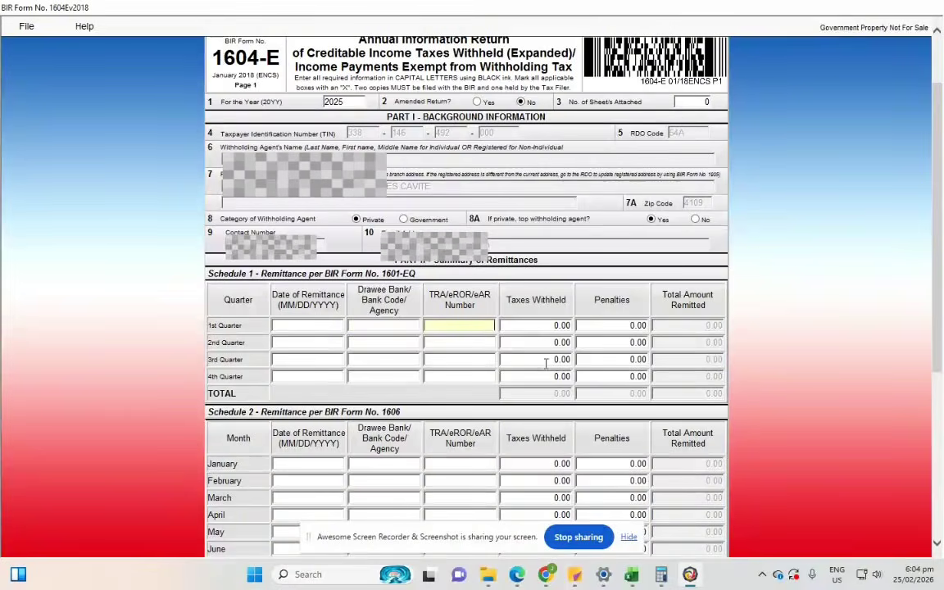
left_click(548, 326)
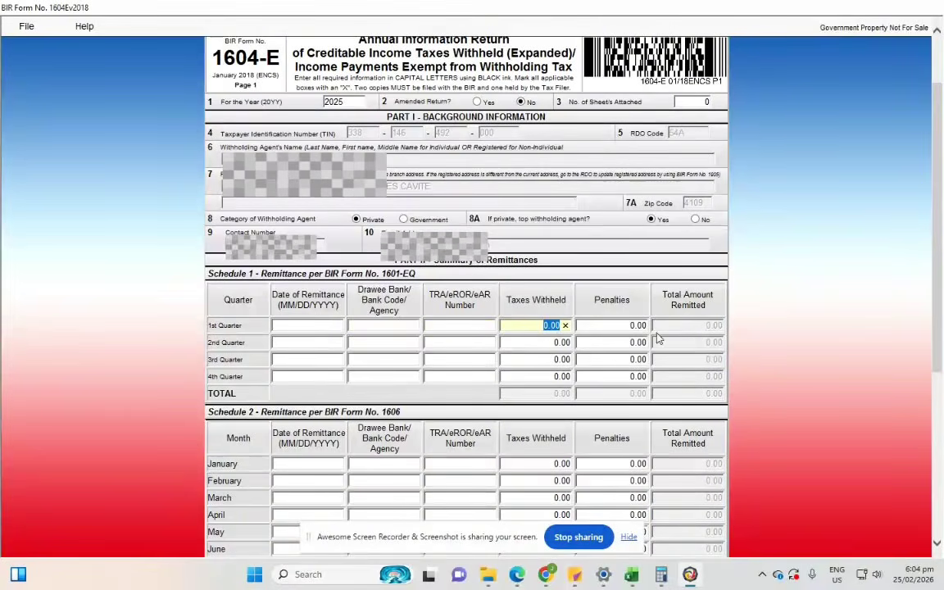
left_click(629, 328)
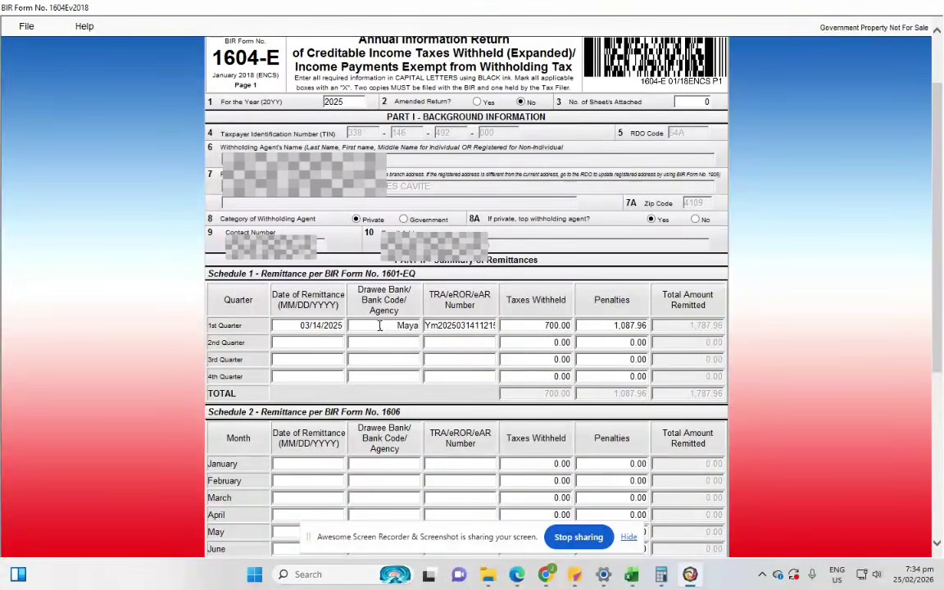
Check the 1st Quarter remittance date against the February 2025 payment row in the ERJ TAX FILINGS workbook in Excel.
left_click(308, 325)
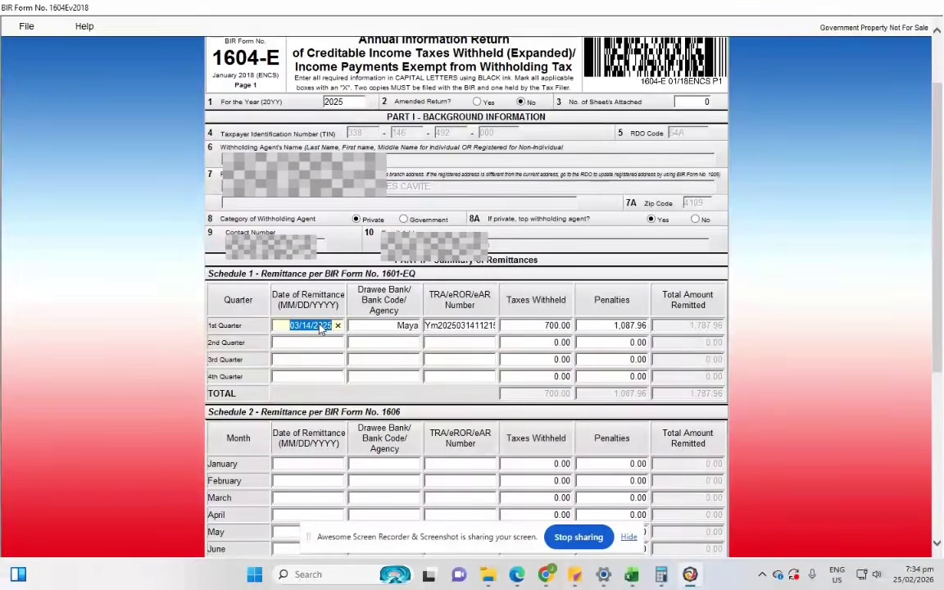
left_click(632, 574)
left_click_drag(323, 429, 299, 193)
left_click(249, 387)
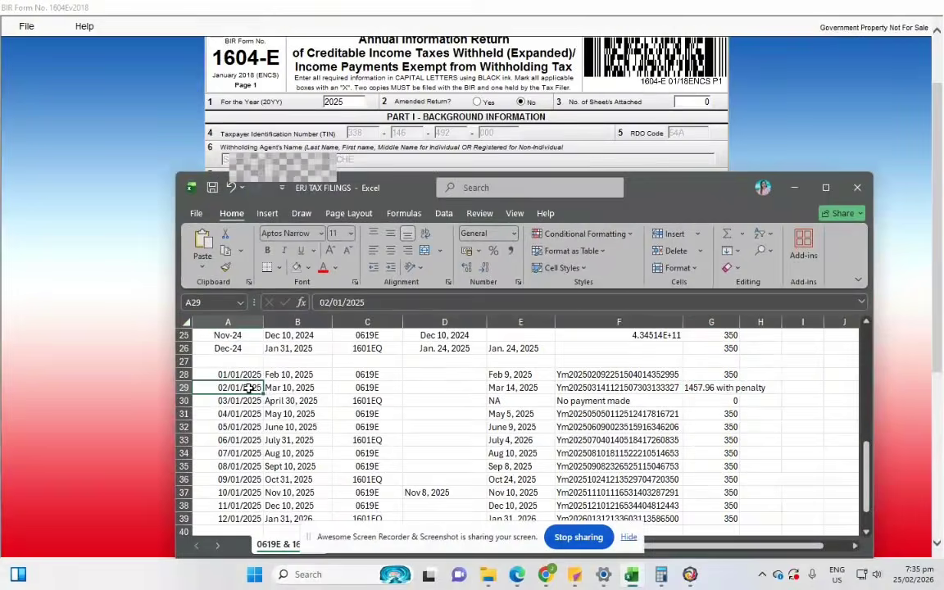
left_click(583, 389)
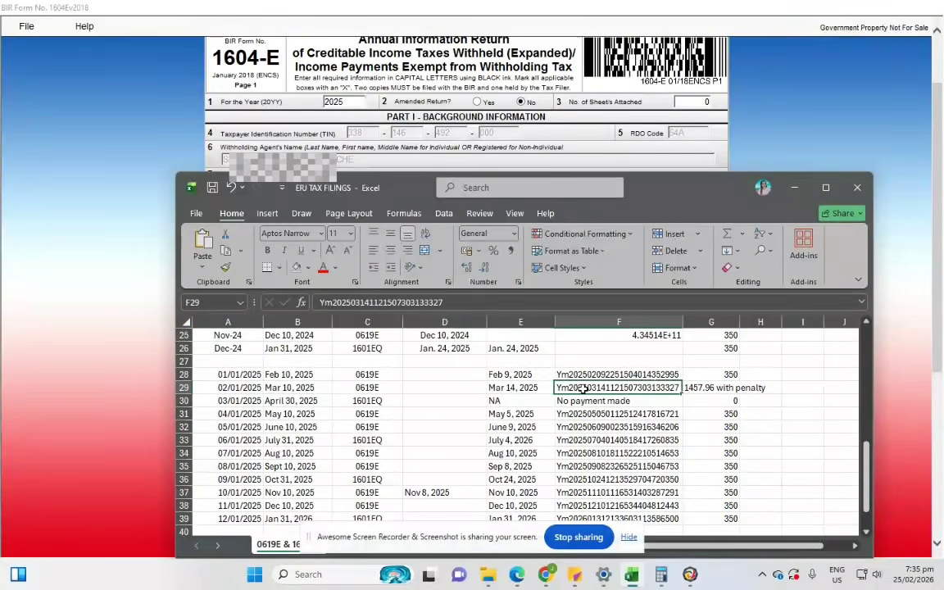
Check the March 2025 1601EQ row against the February payment reference, and move the workbook out of the way.
left_click(233, 400)
left_click(361, 400)
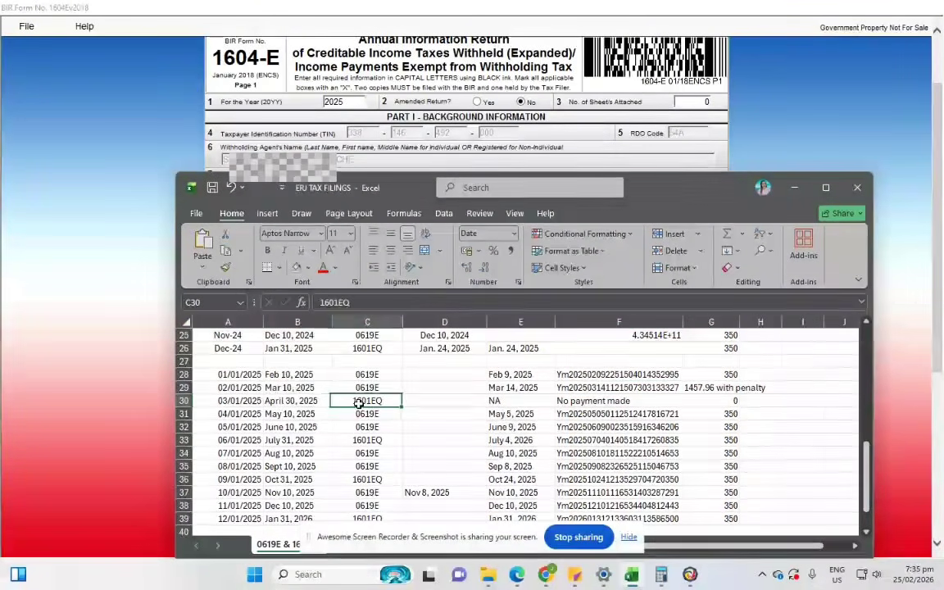
left_click(580, 401)
left_click(518, 400)
left_click(580, 401)
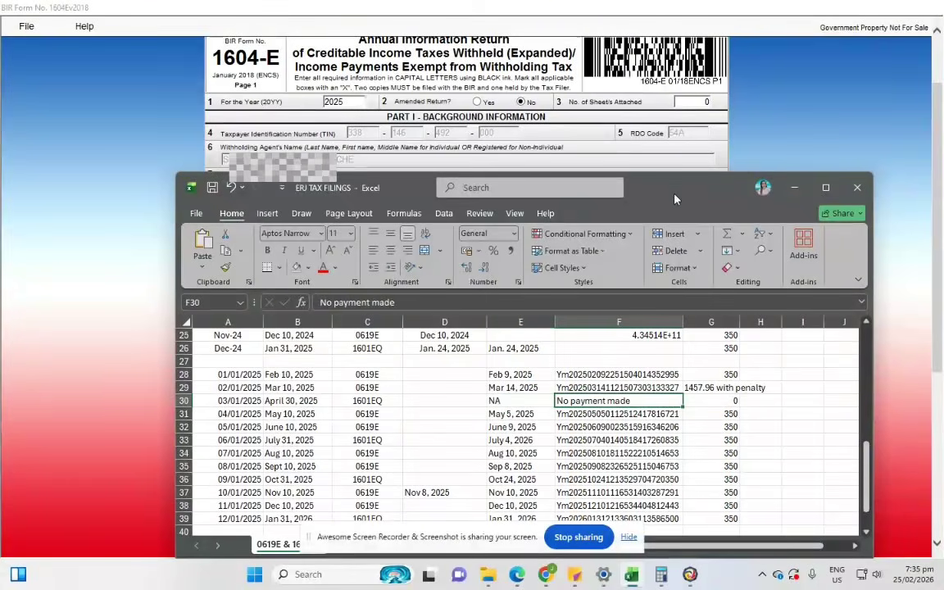
left_click(615, 387)
left_click_drag(637, 188, 605, 472)
Review the TRA number, taxes withheld and penalties in the 1st Quarter row of Schedule 1 on the 1604-E form.
left_click(482, 328)
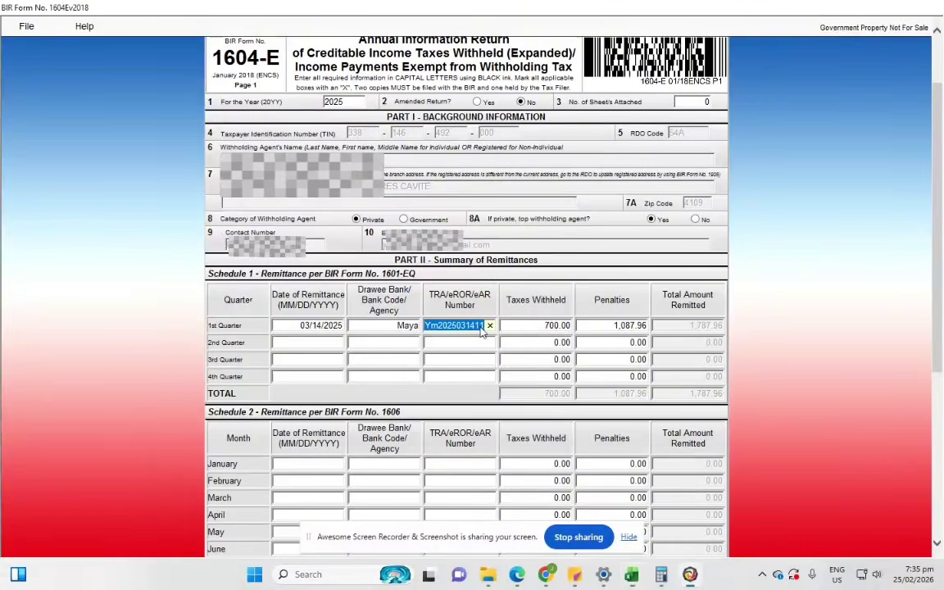
left_click(550, 329)
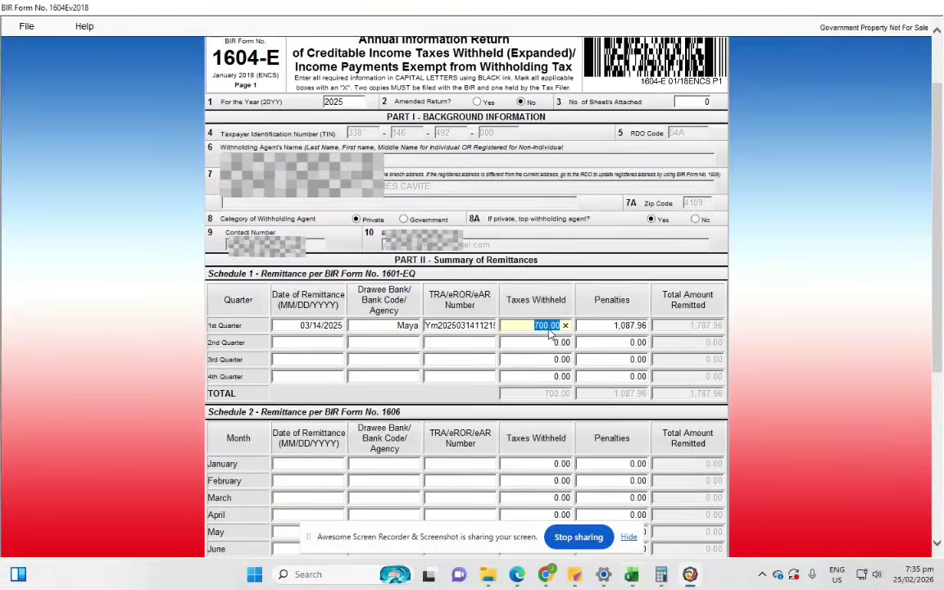
left_click(552, 341)
left_click(547, 327)
left_click(536, 341)
left_click(540, 328)
left_click(620, 327)
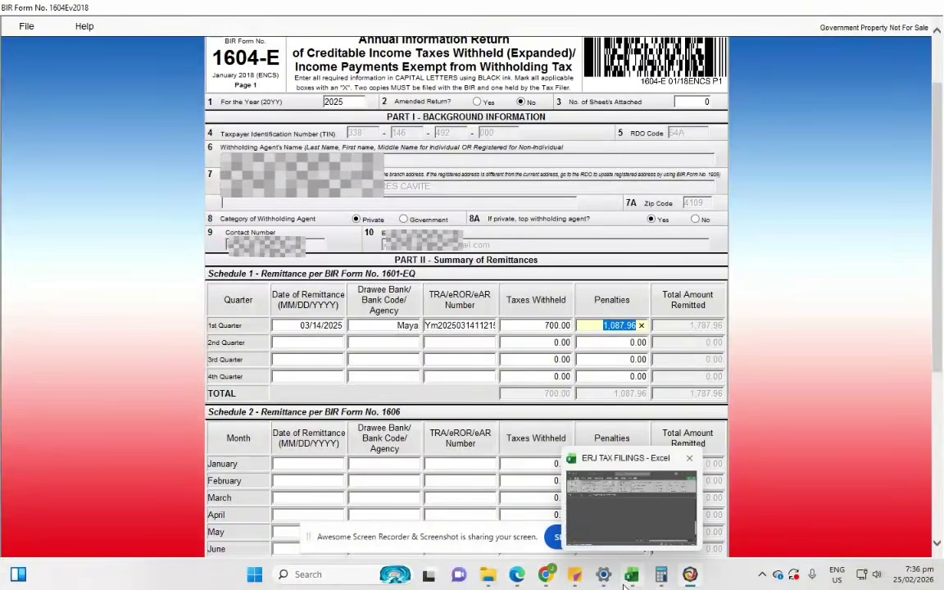
Bring the ERJ TAX FILINGS workbook back and check the amount paid with penalty for February 2025.
left_click(670, 479)
left_click_drag(670, 480, 698, 236)
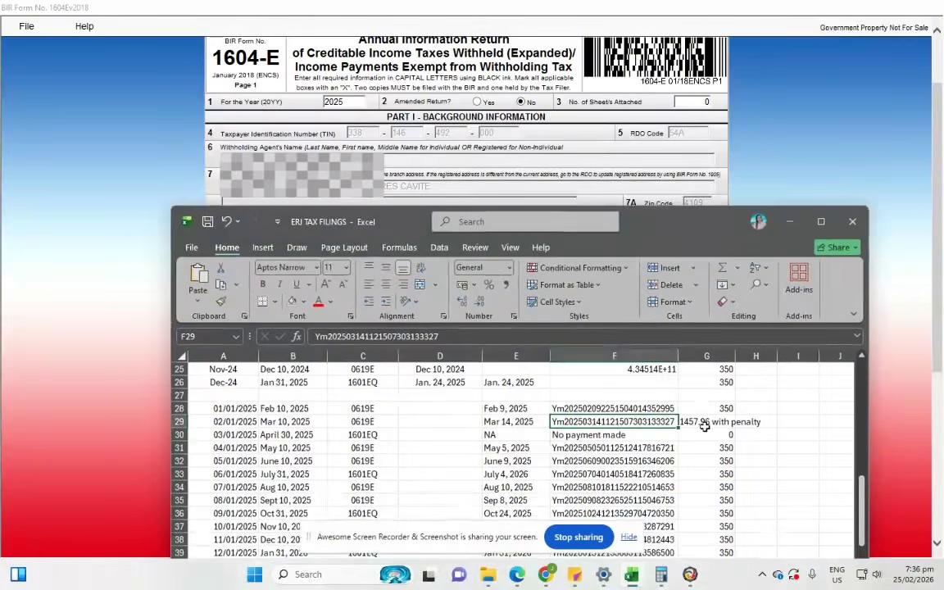
left_click(703, 422)
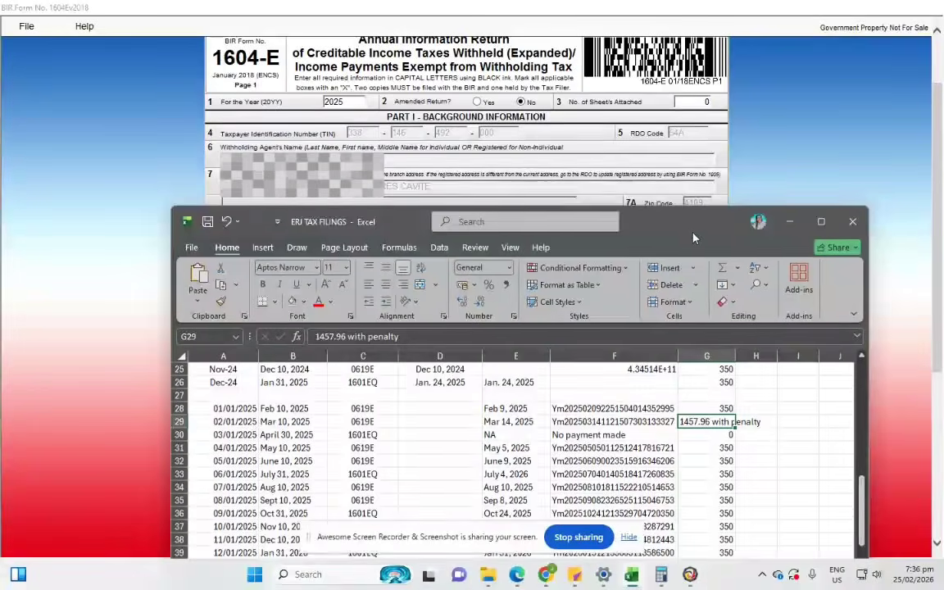
left_click_drag(623, 209, 626, 187)
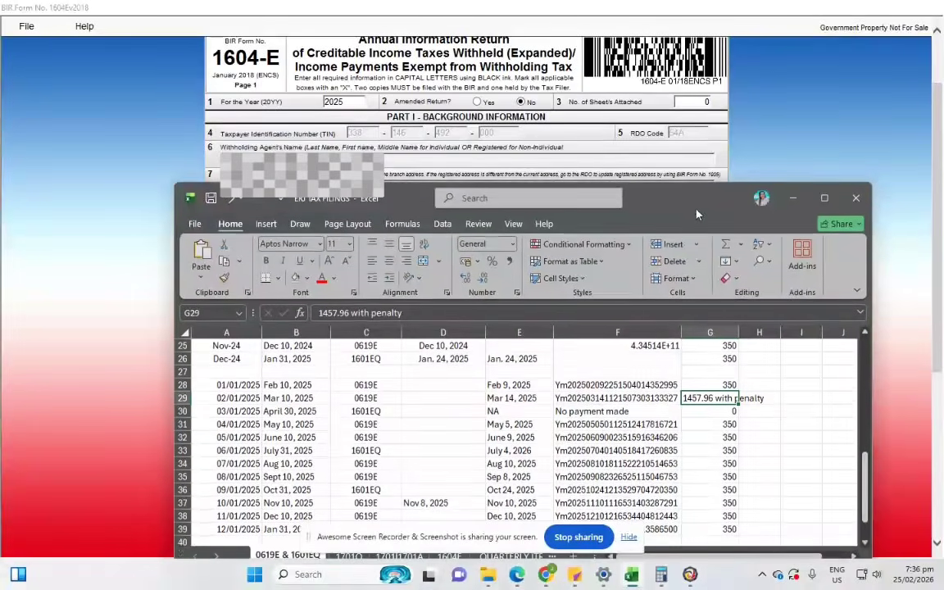
Switch to Microsoft Edge and examine the remittance amount and penalty breakdown in 0619E Feb 2025.pdf.
left_click(517, 576)
left_click_drag(341, 157, 582, 101)
scroll(414, 356, "up", 3)
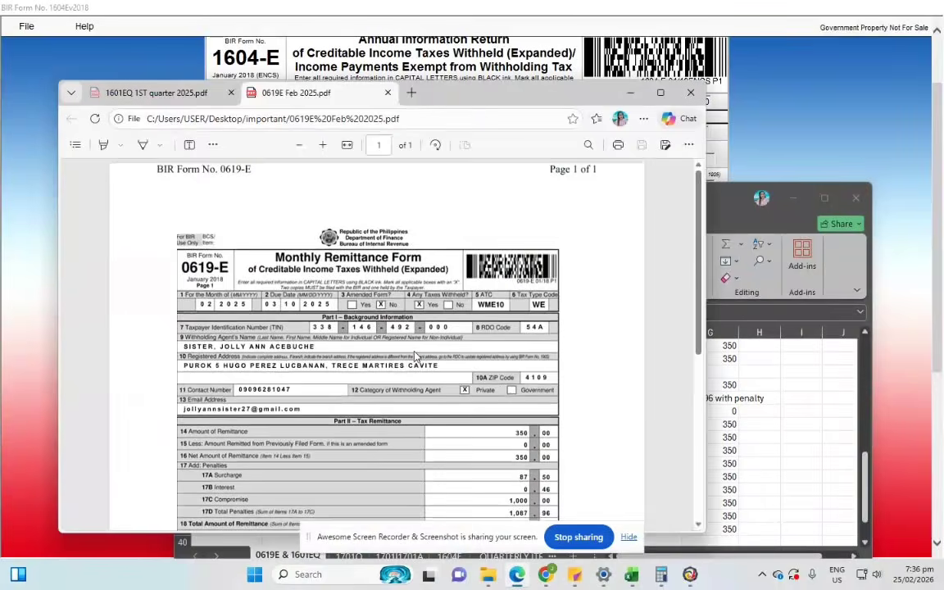
scroll(413, 356, "down", 2)
scroll(414, 356, "down", 2)
scroll(413, 357, "up", 5)
scroll(414, 356, "down", 1)
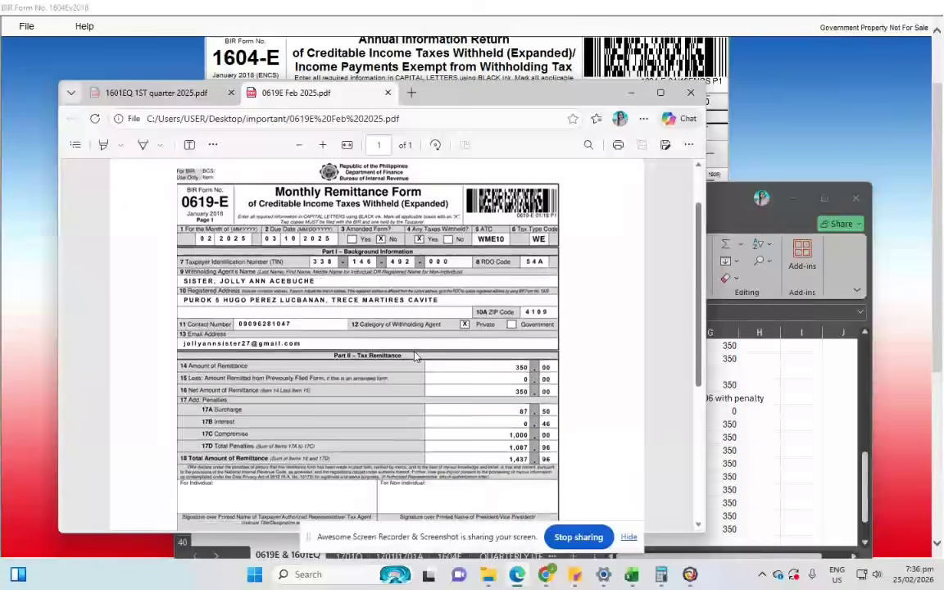
Check the total penalties and net amount of remittance in the February 0619-E PDF, and return to the 1604-E form.
scroll(414, 356, "down", 1)
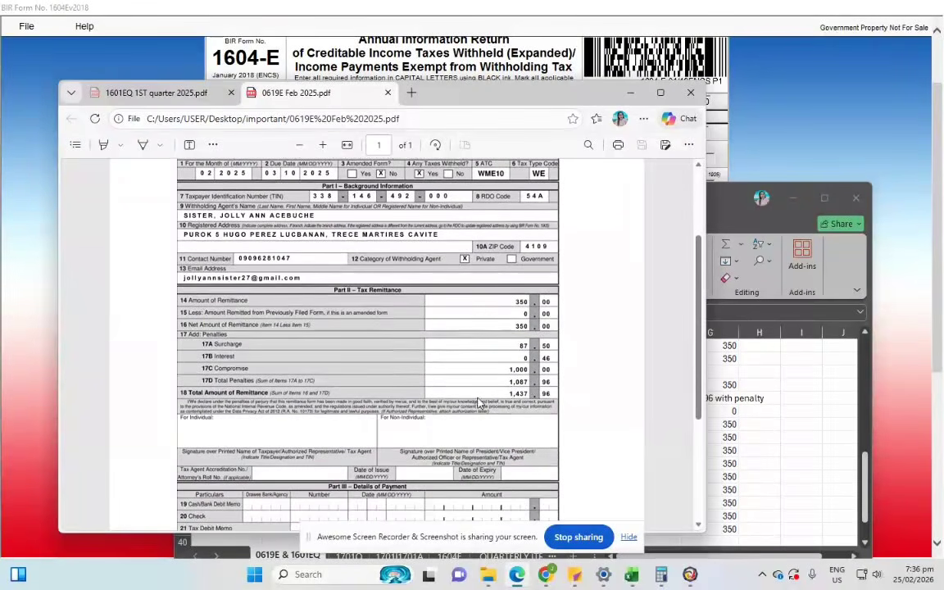
left_click_drag(510, 383, 554, 383)
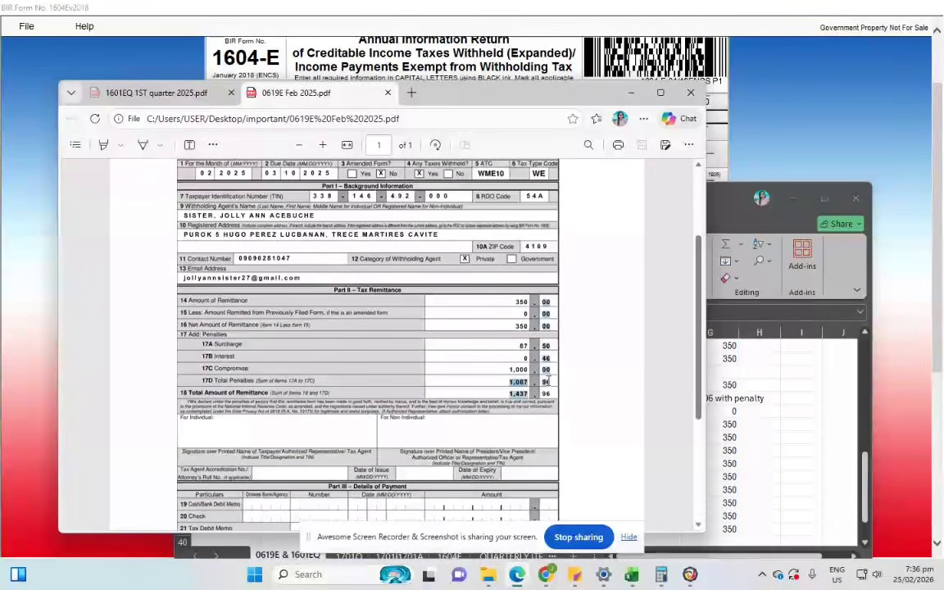
left_click(523, 328)
left_click_drag(541, 100, 625, 275)
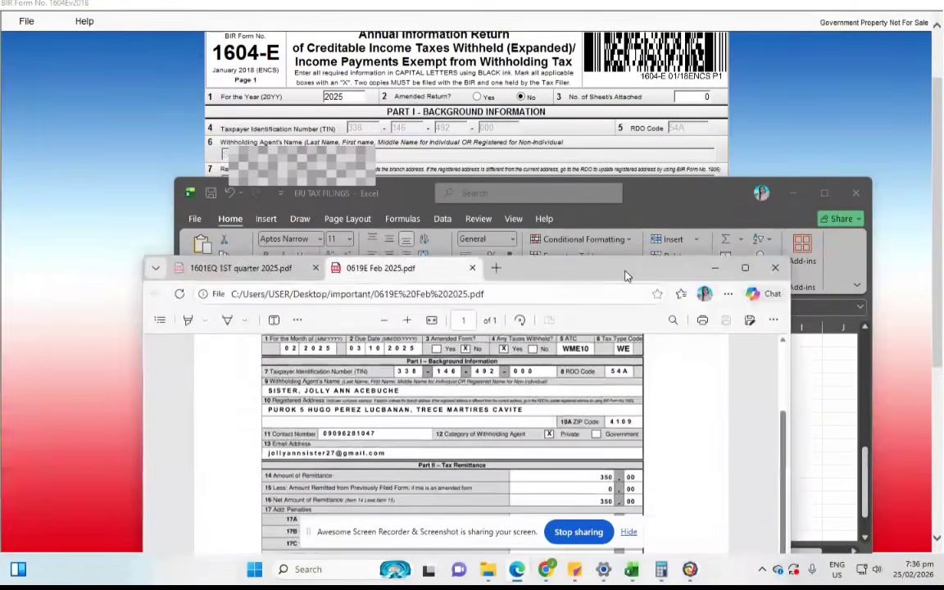
left_click(529, 146)
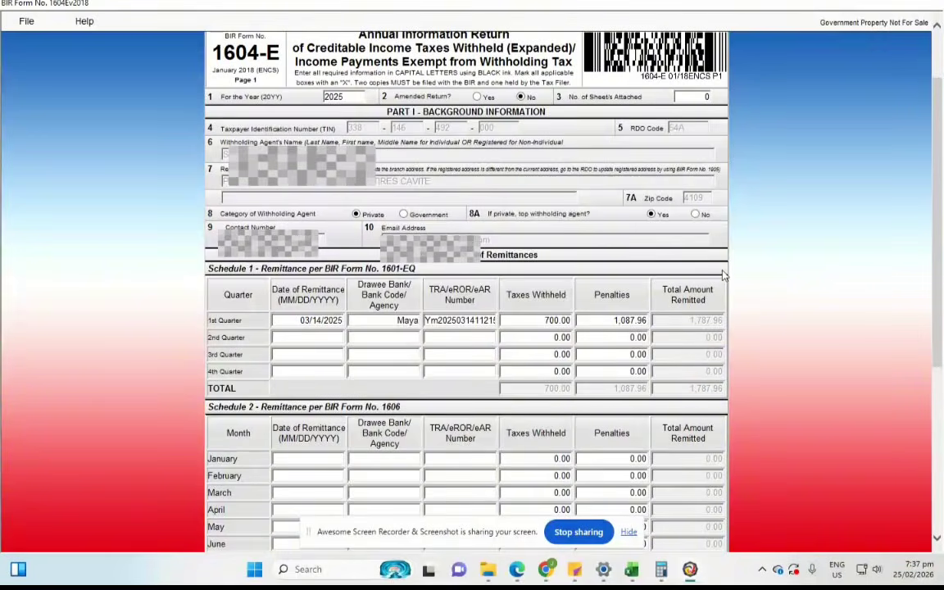
Verify the penalties and taxes withheld in the 1st Quarter row of Schedule 1 against the February remittance.
left_click(625, 320)
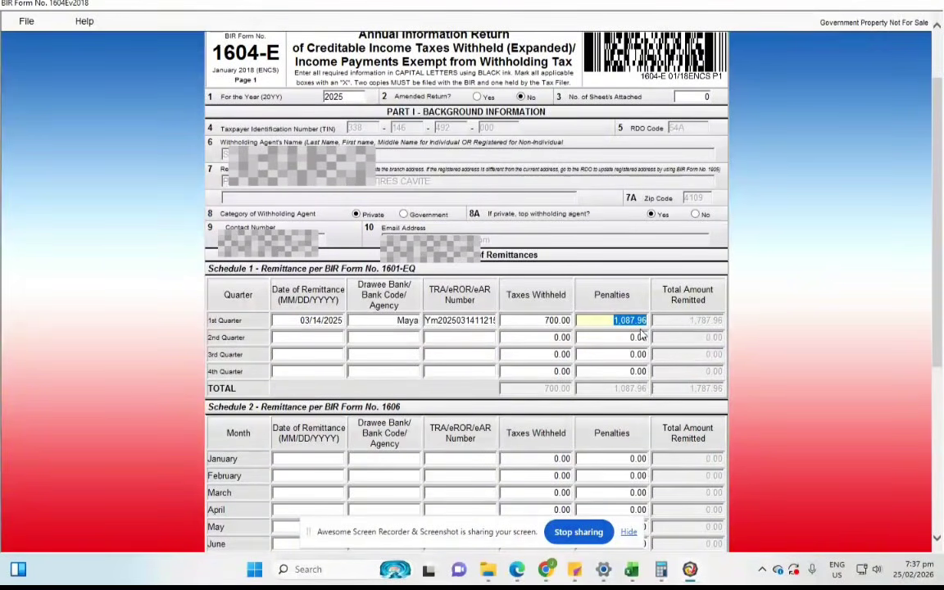
left_click(548, 321)
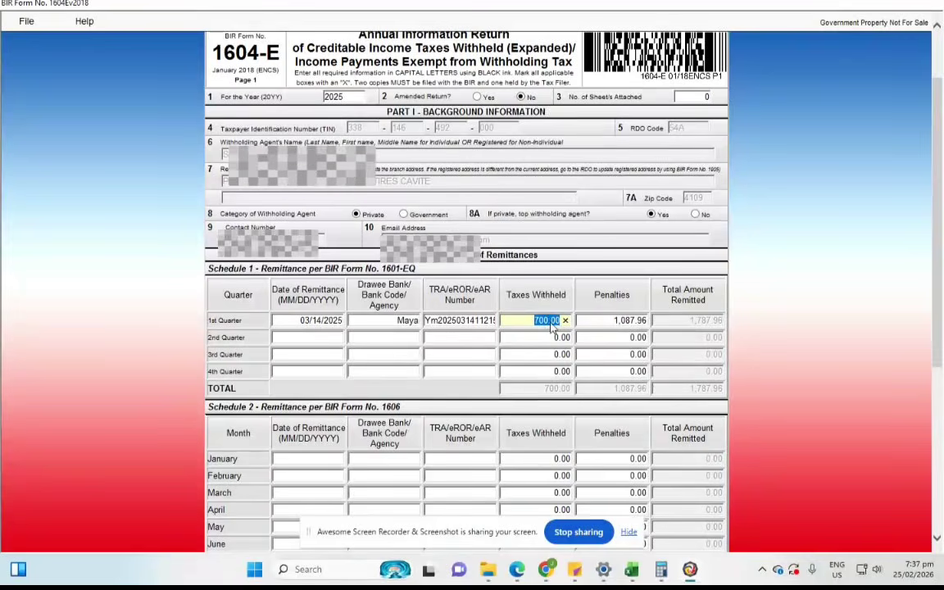
key("Tab")
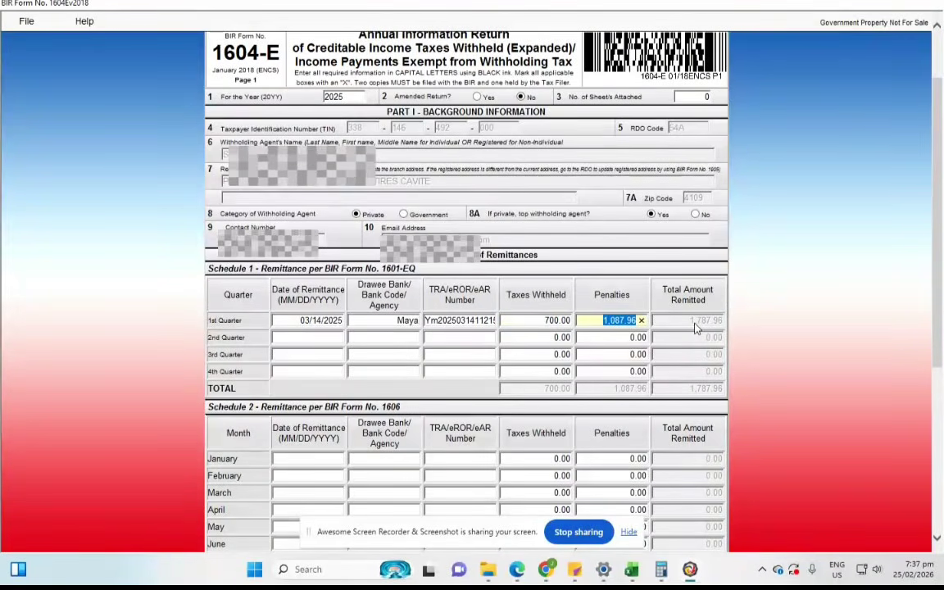
Switch to the ERJ TAX FILINGS workbook and label the March and June 2025 1601EQ rows 1stQ and 2ndQ in column D.
left_click(321, 337)
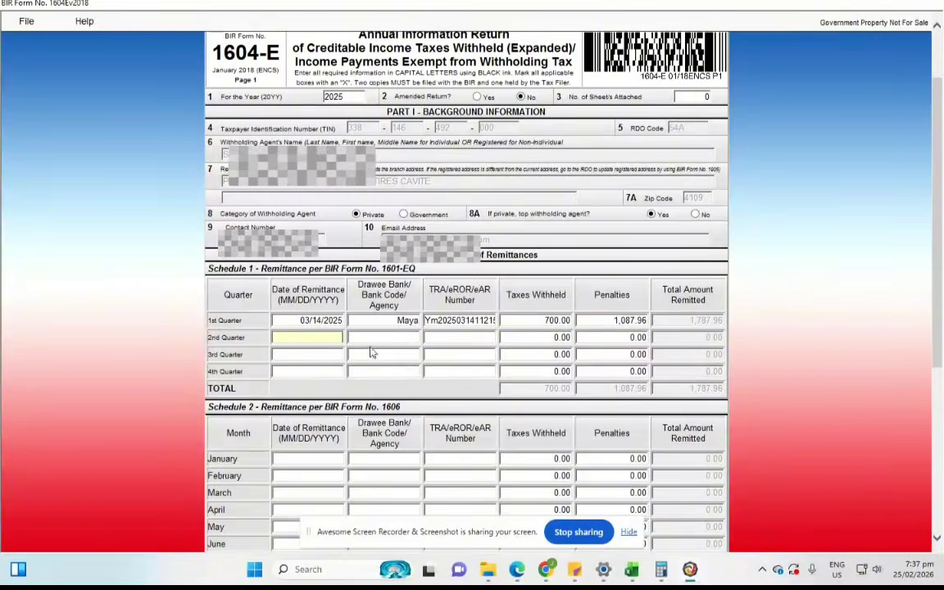
key("alt+Tab")
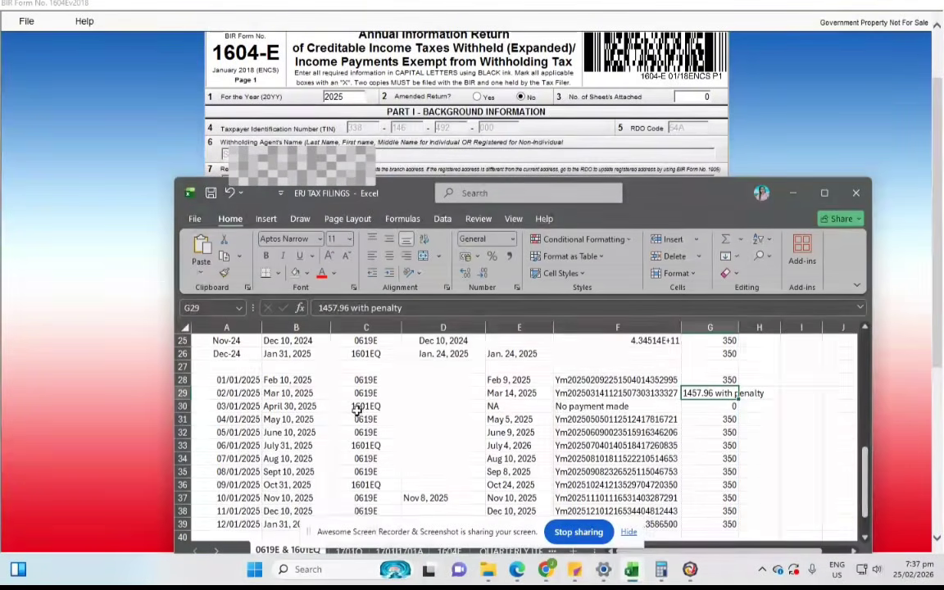
left_click(358, 404)
left_click(417, 404)
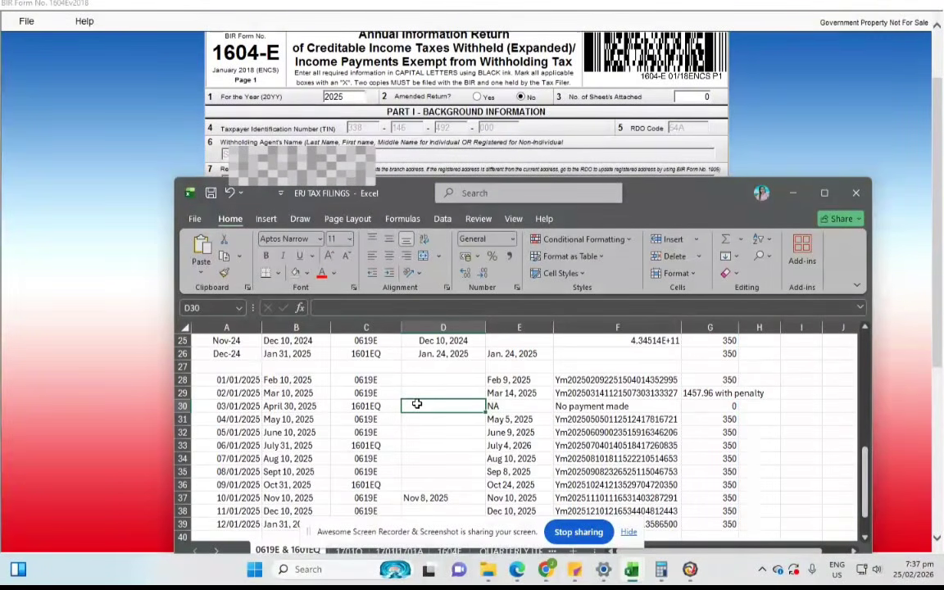
type("1stQ")
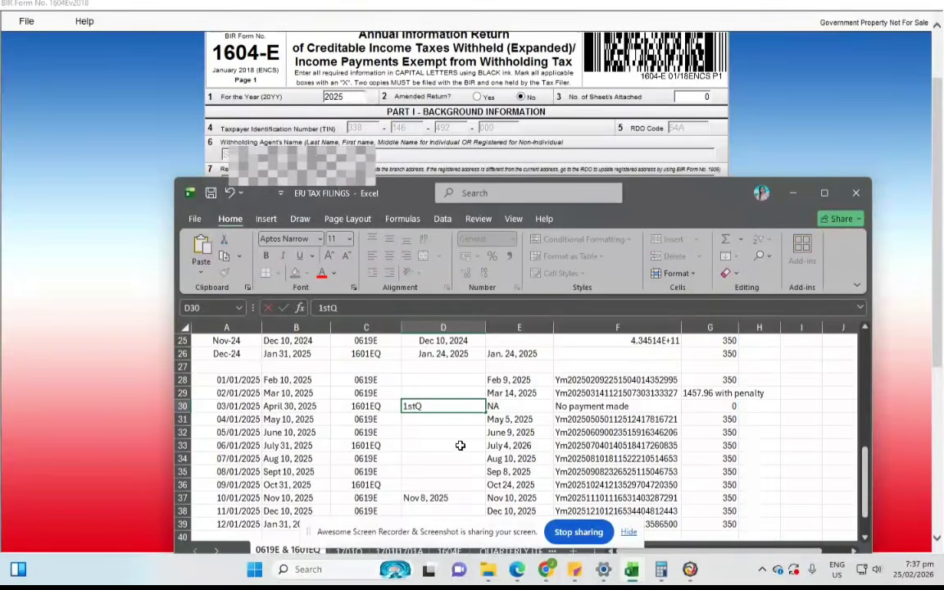
left_click(461, 445)
type("2ndQ")
left_click(233, 445)
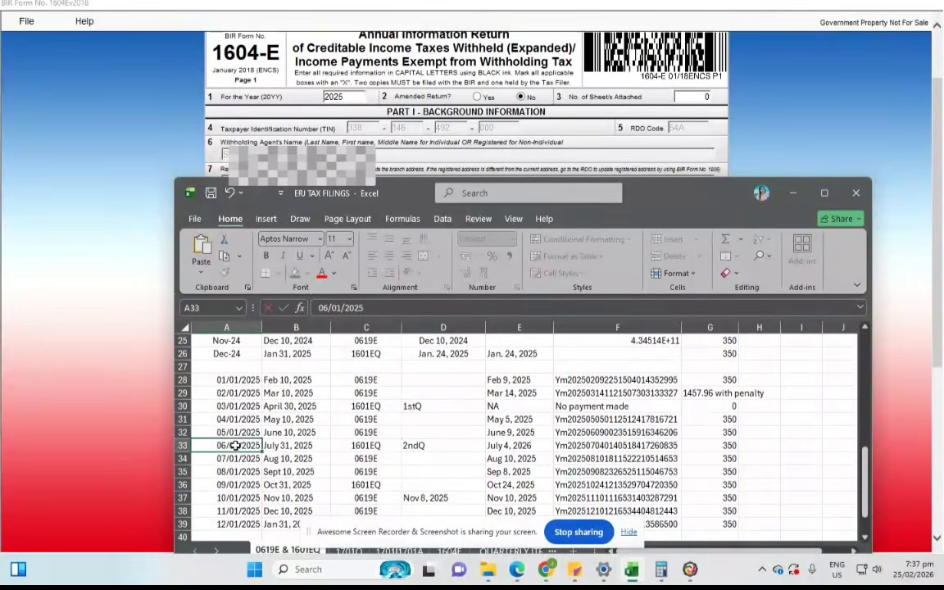
left_click(443, 446)
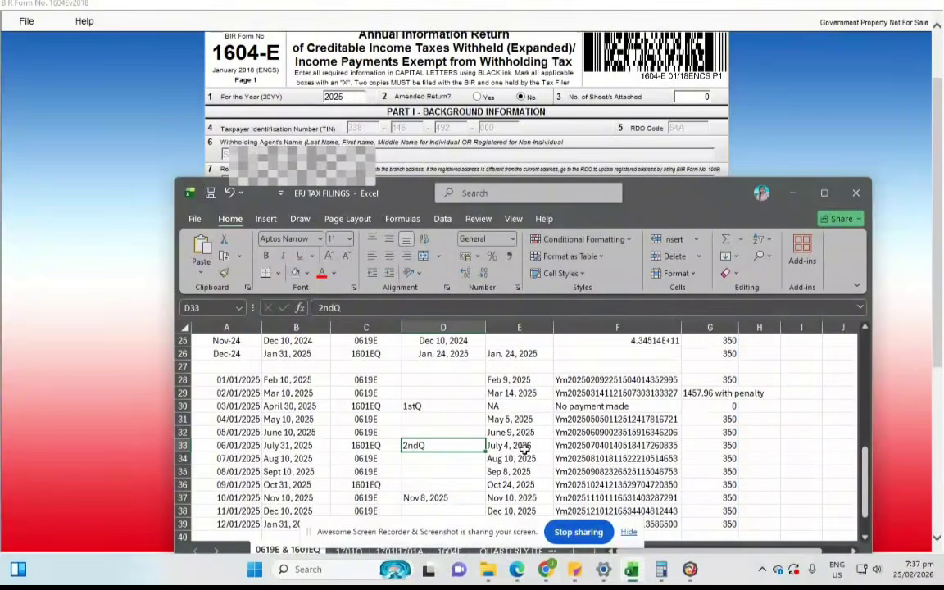
In Schedule 1's 2nd Quarter row on the 1604-E, enter remittance date 07/04/2025 and drawee bank Maya, based on the June 1601EQ record.
left_click(522, 446)
double_click(521, 445)
triple_click(518, 443)
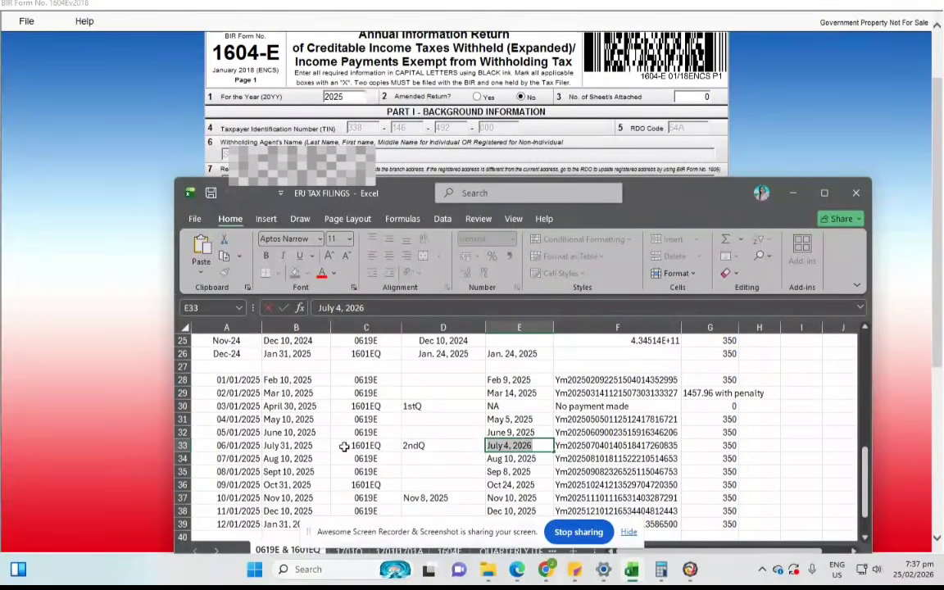
left_click(217, 156)
left_click(325, 343)
type("07/")
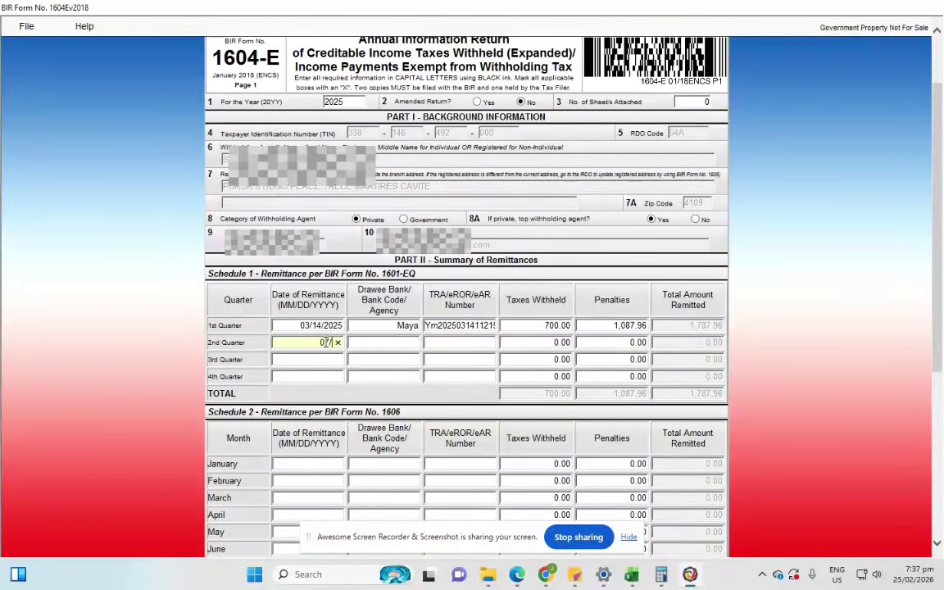
type("04/2025")
left_click(395, 342)
type("Maya")
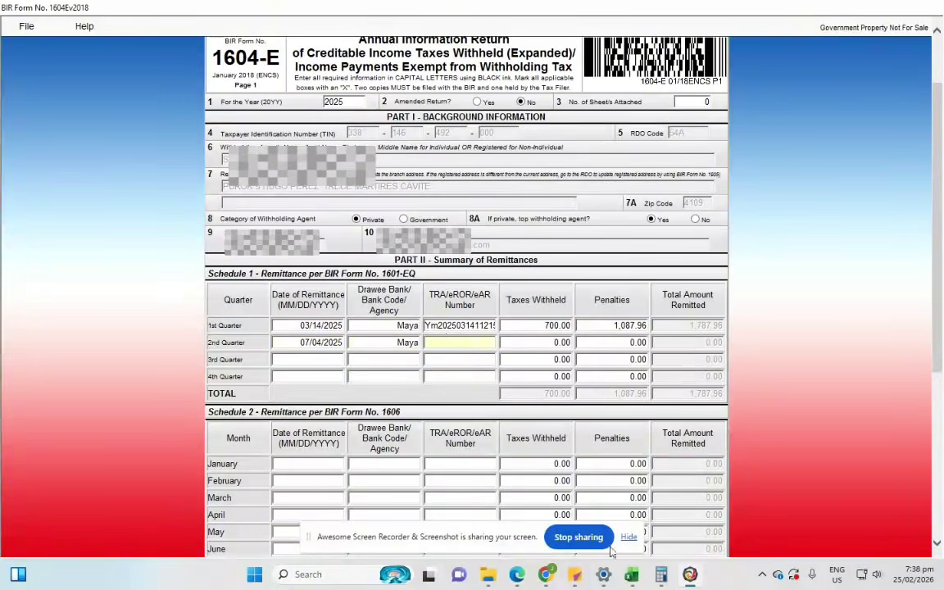
Copy the June 2025 payment reference from the workbook into the 2nd Quarter TRA number on the 1604-E.
left_click(567, 495)
double_click(596, 451)
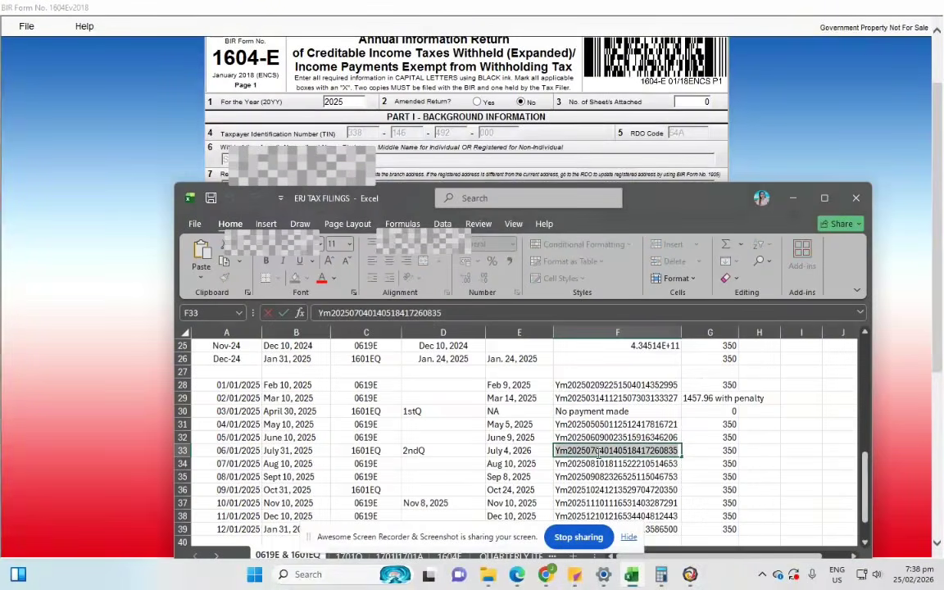
left_click(83, 331)
left_click(459, 343)
key("ctrl+v")
key("Tab")
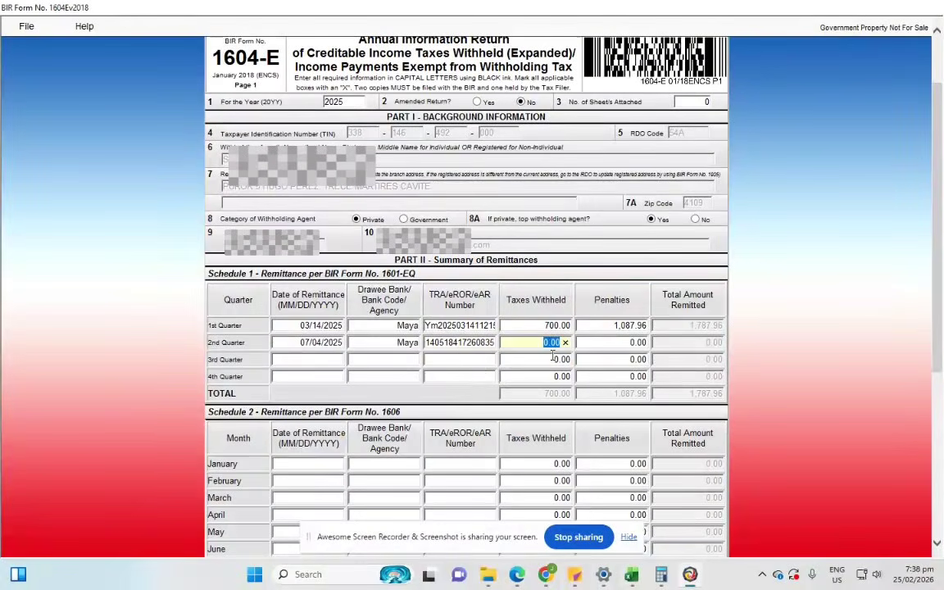
Check the second-quarter payments in the workbook and set the 2nd Quarter taxes withheld to 1,050 on the form.
key("alt+Tab")
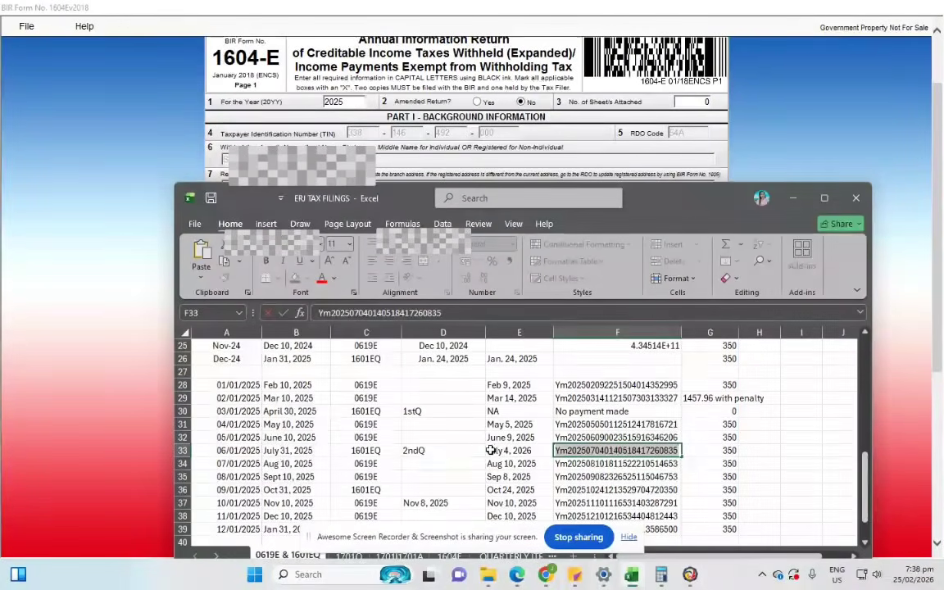
left_click(455, 453)
key("alt+Tab")
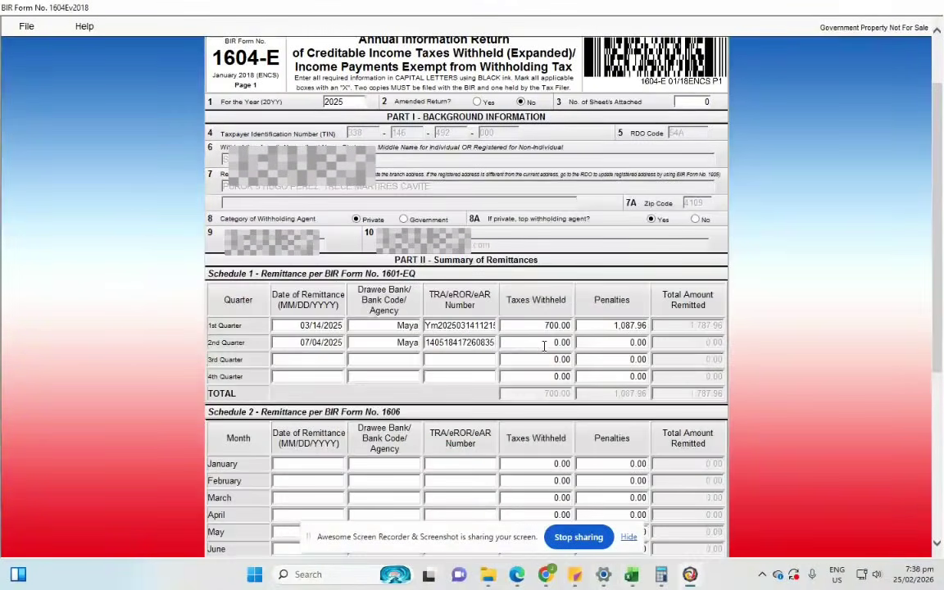
left_click(615, 347)
Return to the workbook and label the September 2025 1601EQ row 3rdQ in column D.
left_click(636, 574)
left_click(440, 491)
type("3rd")
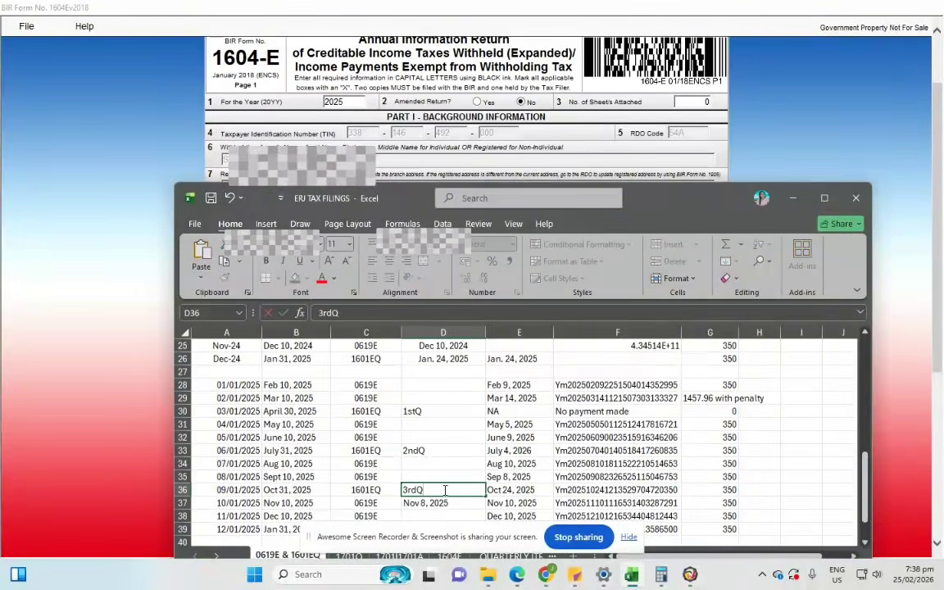
type("Q")
scroll(468, 485, "down", 1)
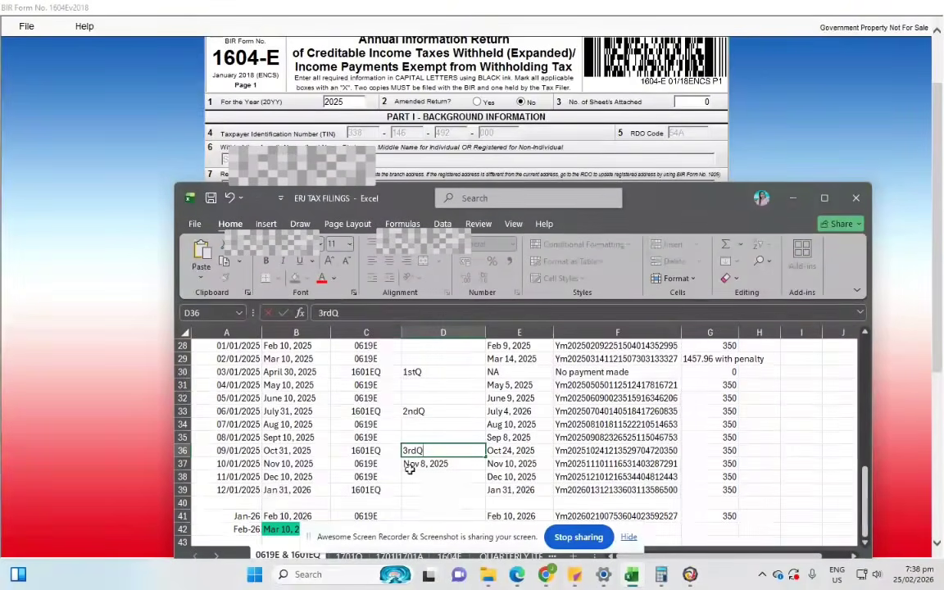
left_click(245, 452)
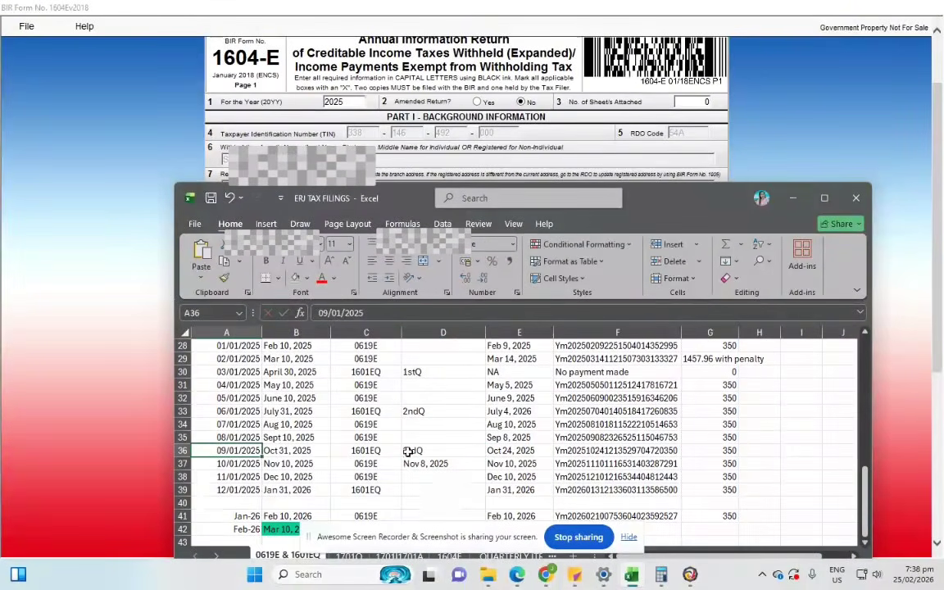
Look up the September 1601EQ payment date and enter 10/24/2025 as the 3rd Quarter remittance date on the 1604-E.
left_click(524, 451)
double_click(529, 451)
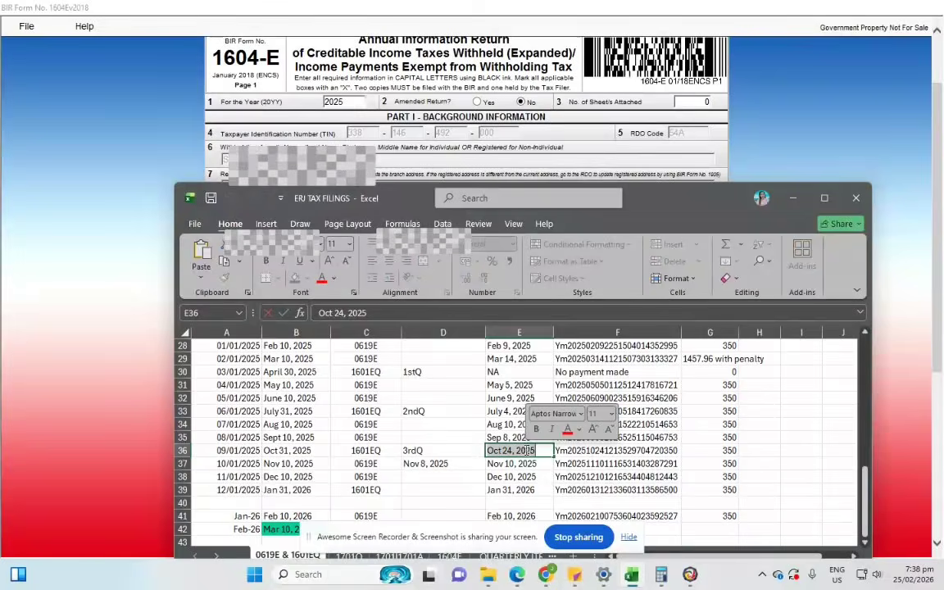
left_click(82, 366)
left_click(318, 359)
type("10/24/2025")
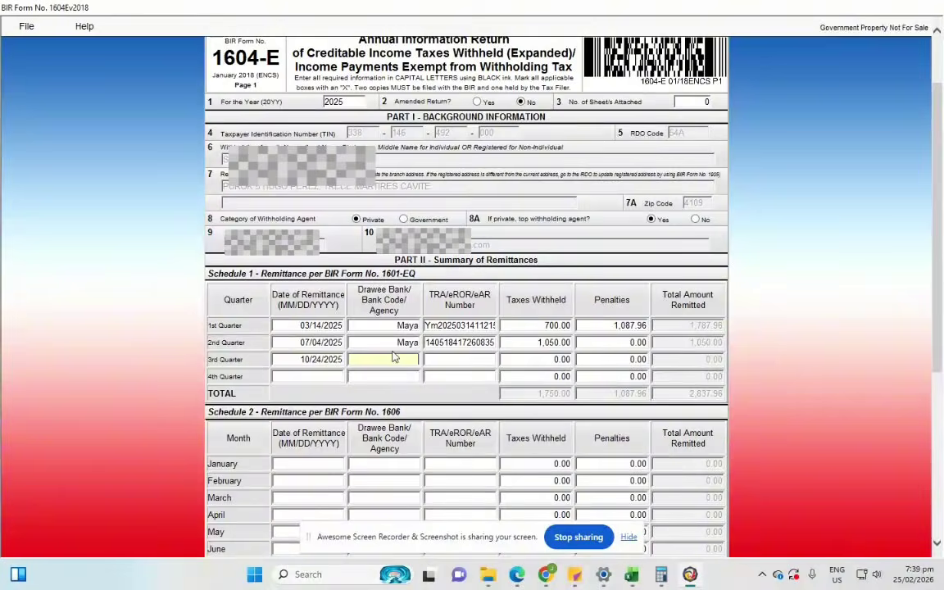
Copy Maya from the 2nd Quarter drawee bank into the 3rd and 4th Quarter rows.
left_click(394, 345)
key("ctrl+c")
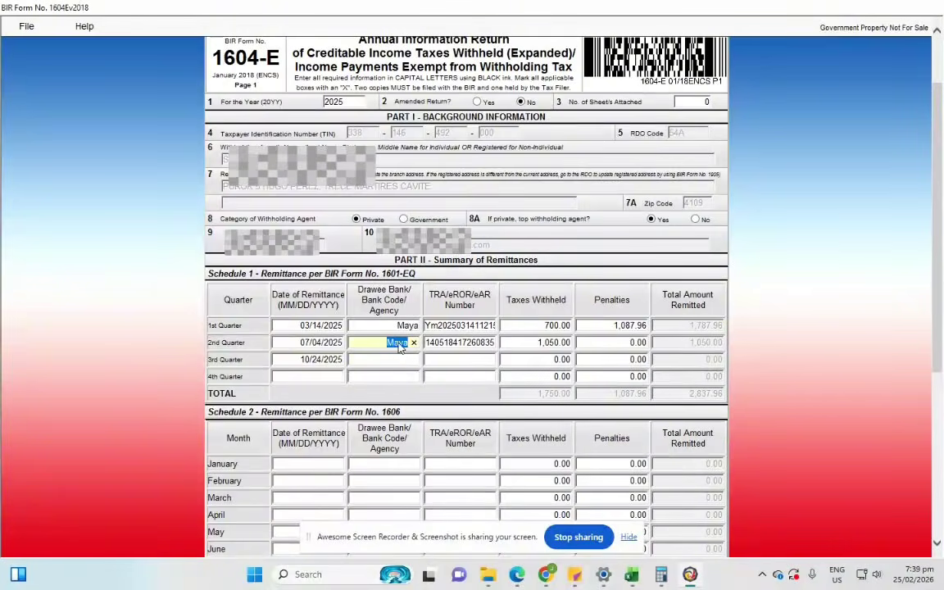
left_click(385, 360)
key("ctrl+v")
left_click(389, 375)
key("ctrl+v")
Copy the September 2025 payment reference from the workbook into the 3rd Quarter TRA number on the 1604-E.
left_click(452, 359)
left_click(631, 574)
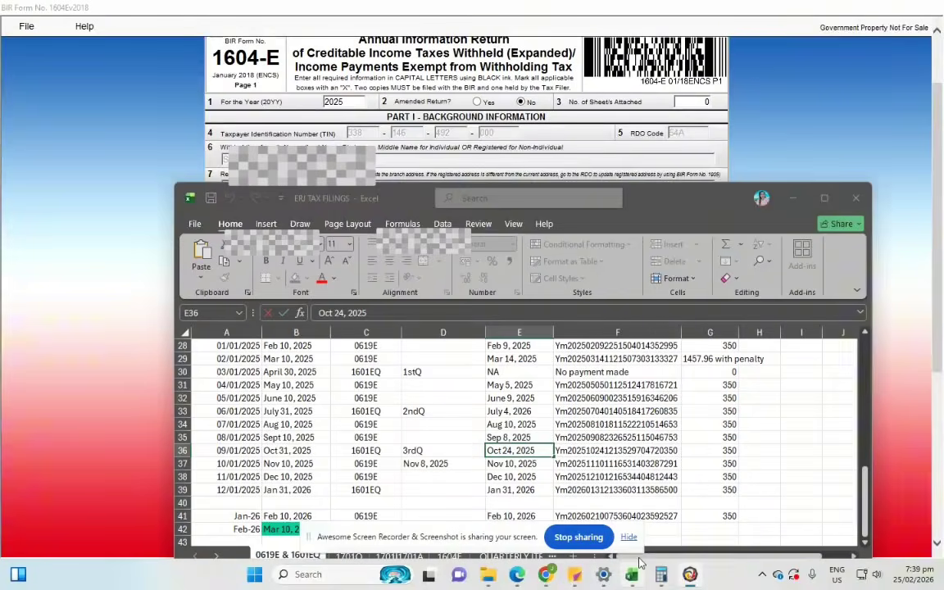
double_click(576, 451)
double_click(576, 451)
key("ctrl+c")
left_click(69, 381)
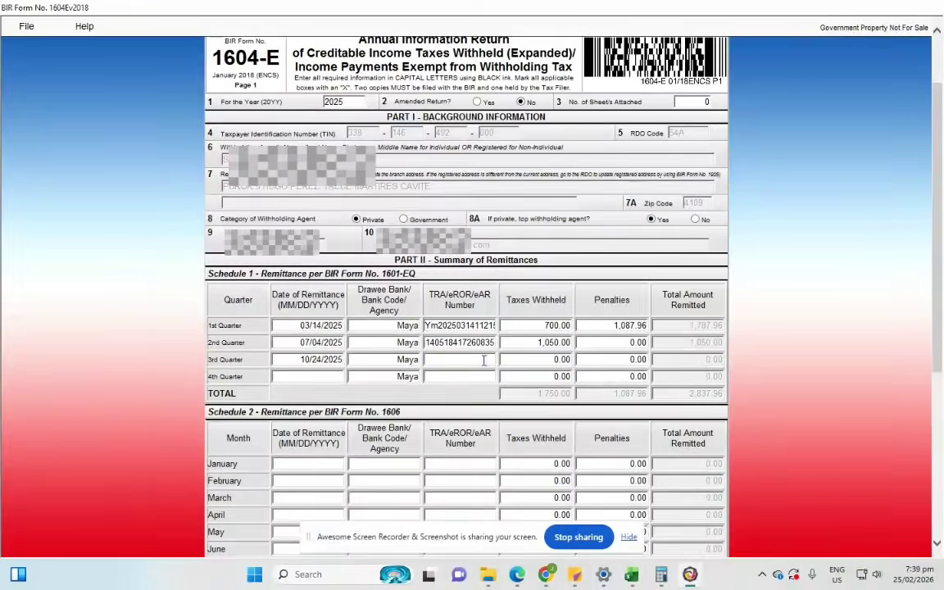
key("ctrl+v")
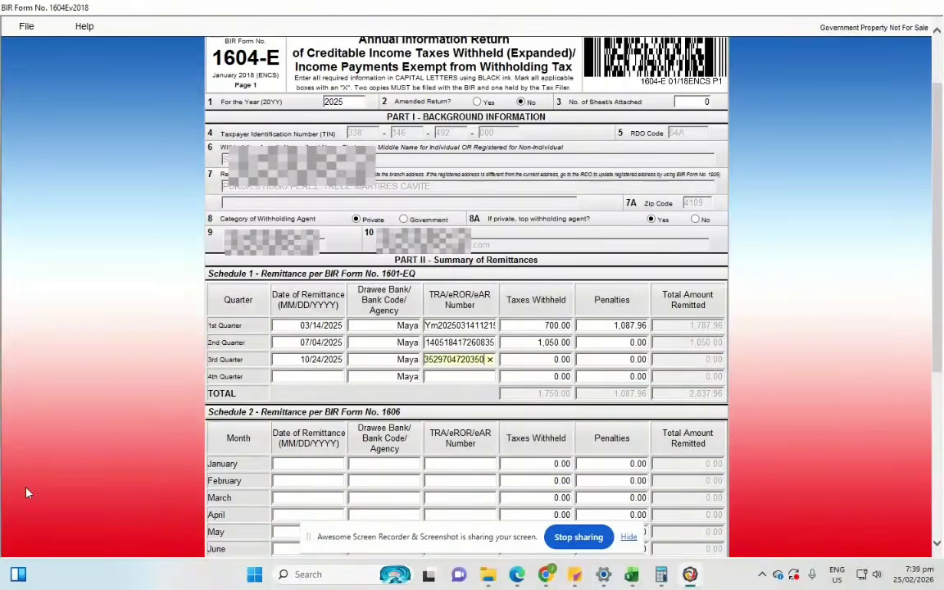
Check the July to September payments in the workbook and set the 3rd Quarter taxes withheld to 1,050 on the form.
left_click(631, 575)
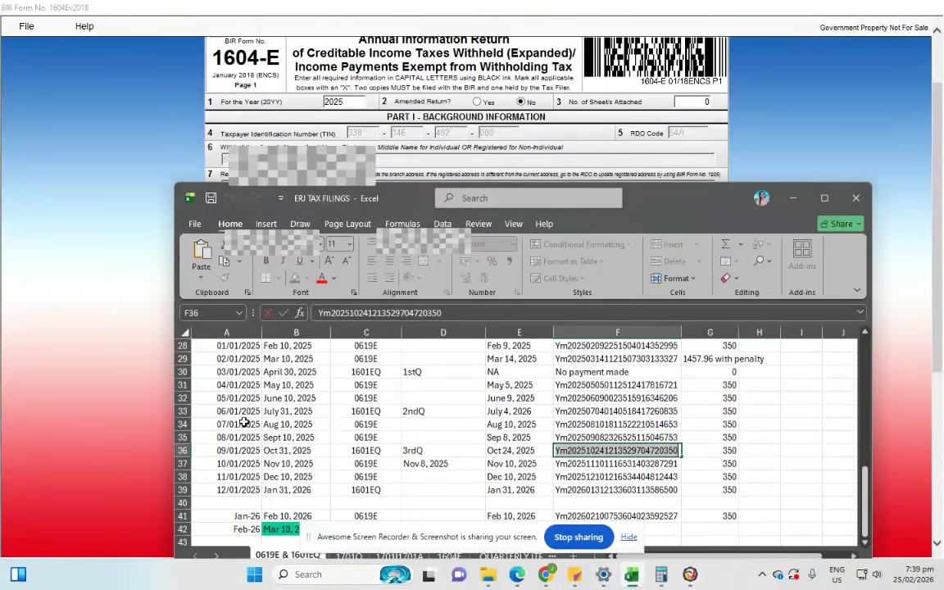
left_click(720, 423)
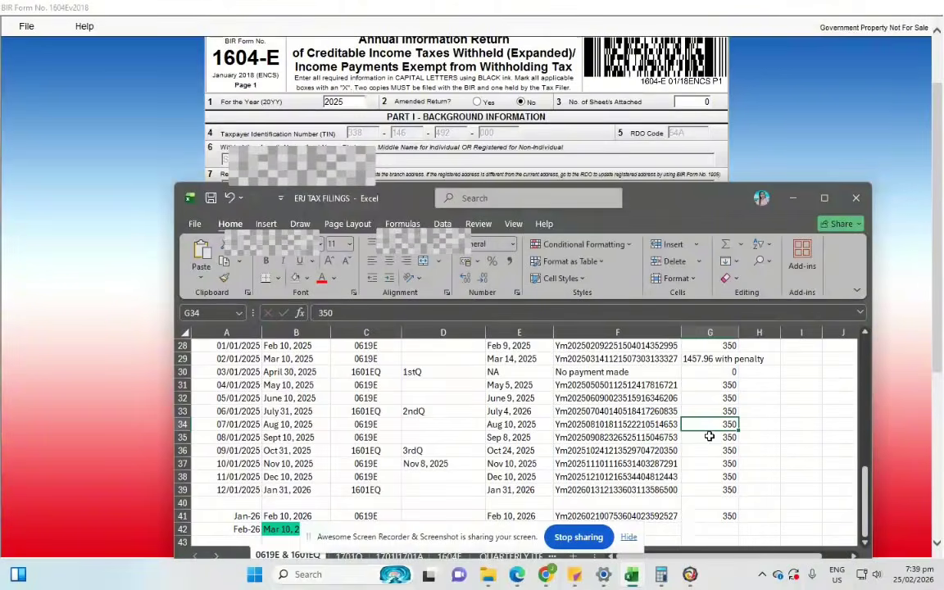
left_click(100, 361)
left_click(534, 361)
type("1,050")
Label the December 2025 1601EQ row 4thQ in the workbook's column D and check the October to December months it covers.
left_click(286, 377)
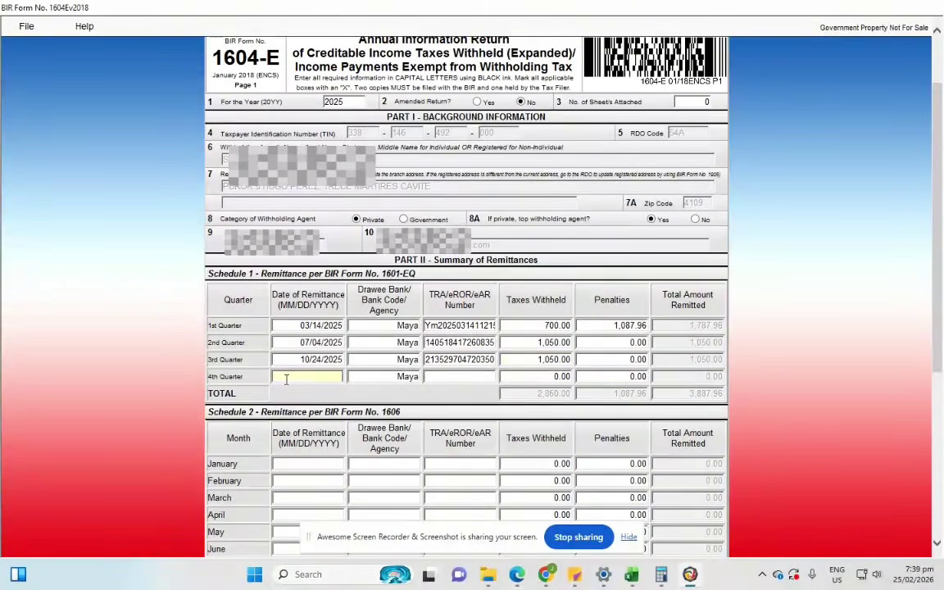
left_click(632, 579)
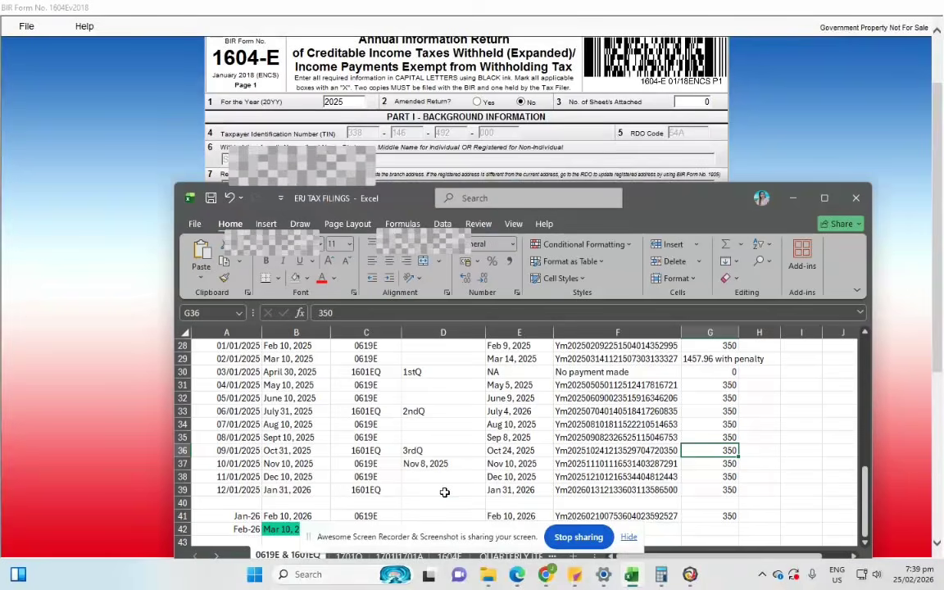
left_click(444, 492)
type("4thQ")
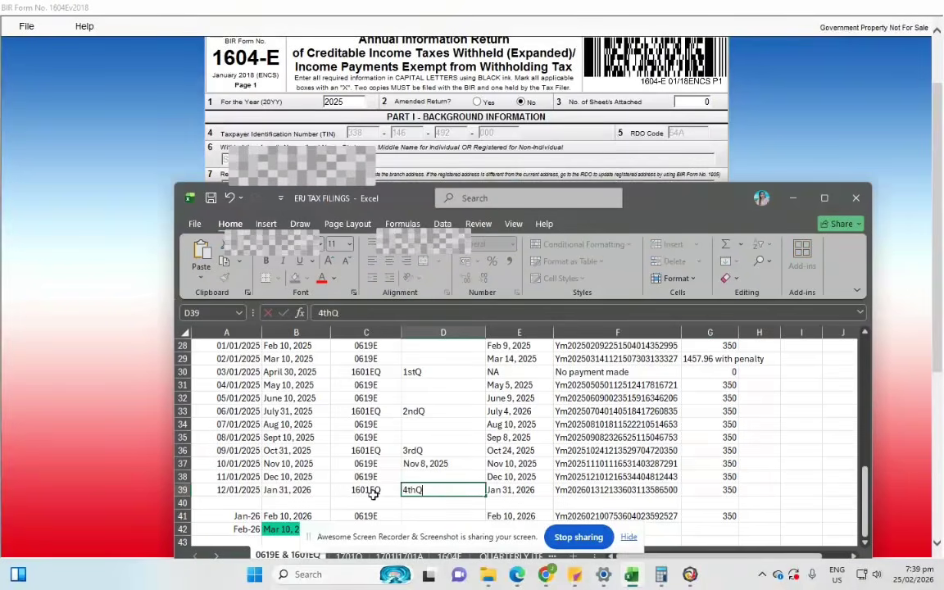
left_click(235, 465)
left_click(234, 476)
left_click(233, 490)
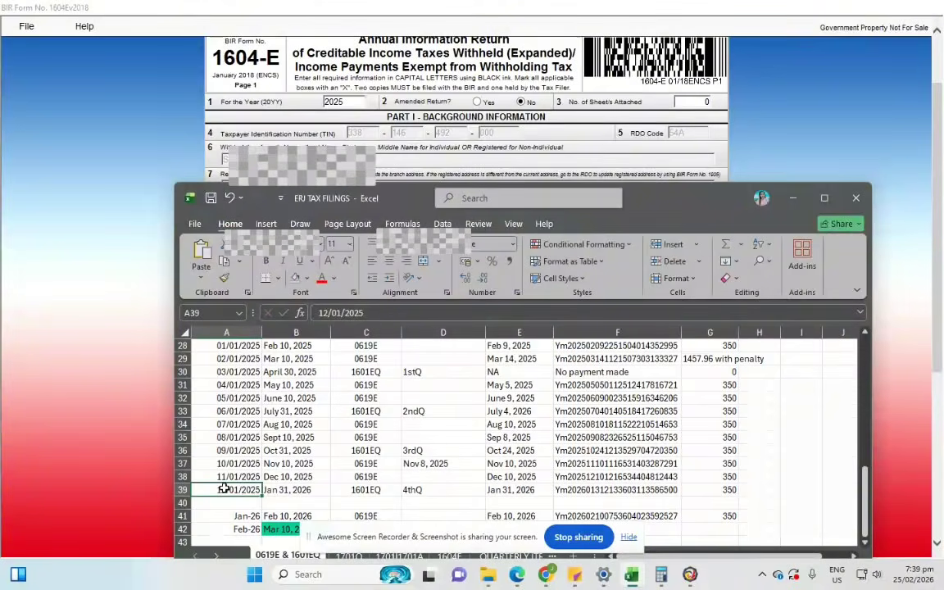
Check the December 2025 1601EQ payment date in the workbook and set the 4th Quarter date of remittance to 01/31/2026 on the 1604-E.
left_click(521, 490)
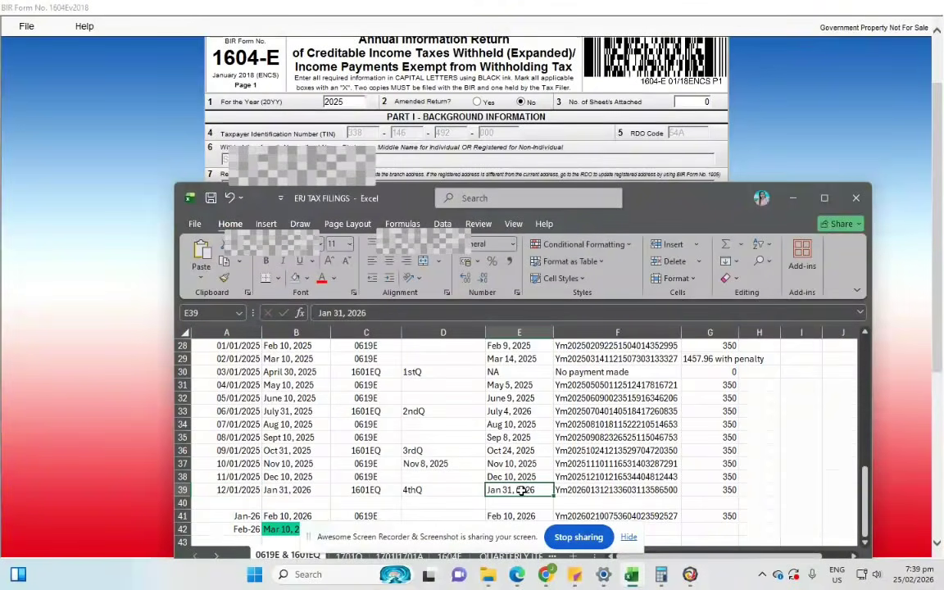
double_click(521, 490)
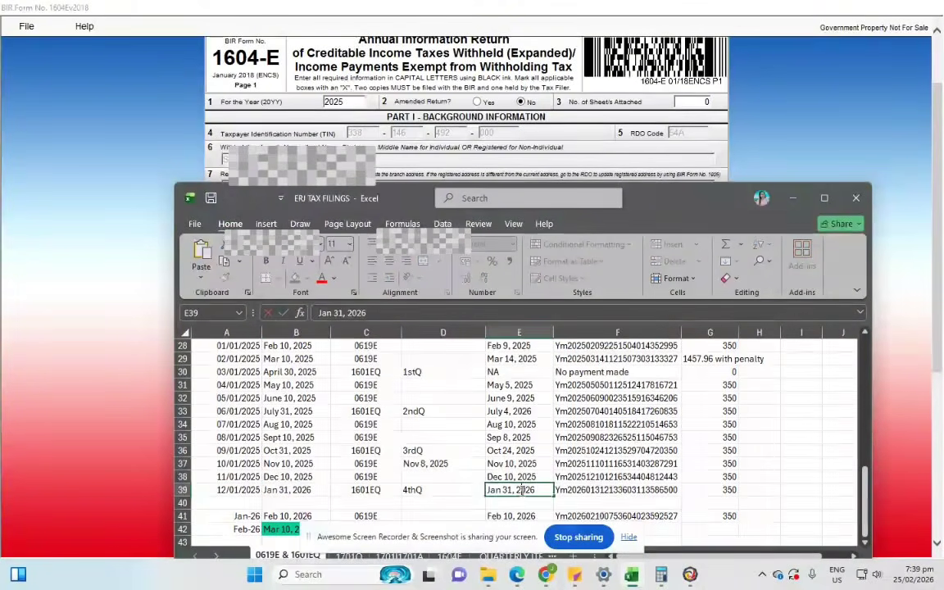
left_click(45, 301)
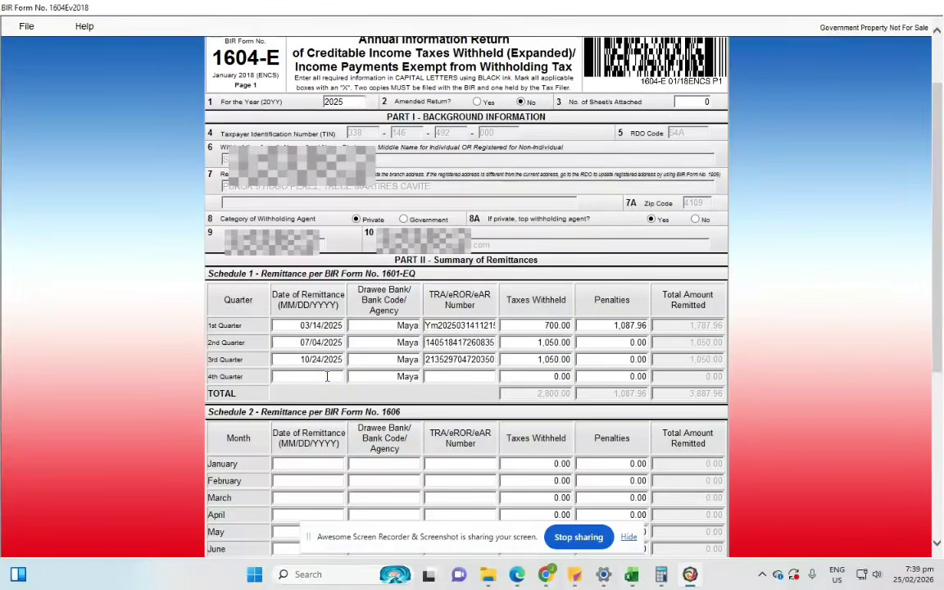
left_click(329, 376)
type("01/31/2026")
Copy the December 2025 payment reference from the workbook into the 4th Quarter TRA number on the 1604-E.
left_click(476, 380)
left_click(635, 570)
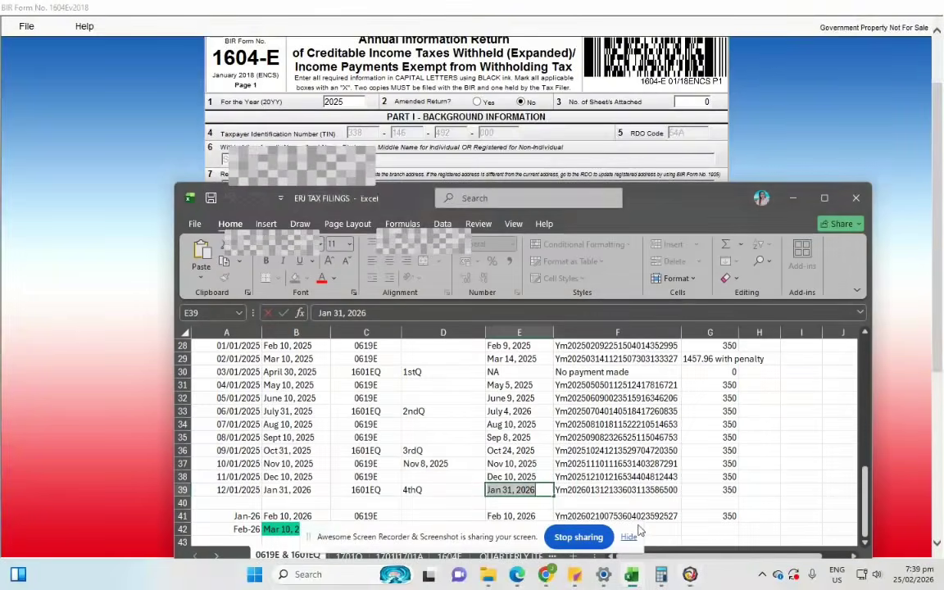
left_click(625, 489)
double_click(625, 490)
key("ctrl+c")
left_click(71, 380)
left_click(492, 378)
key("ctrl+v")
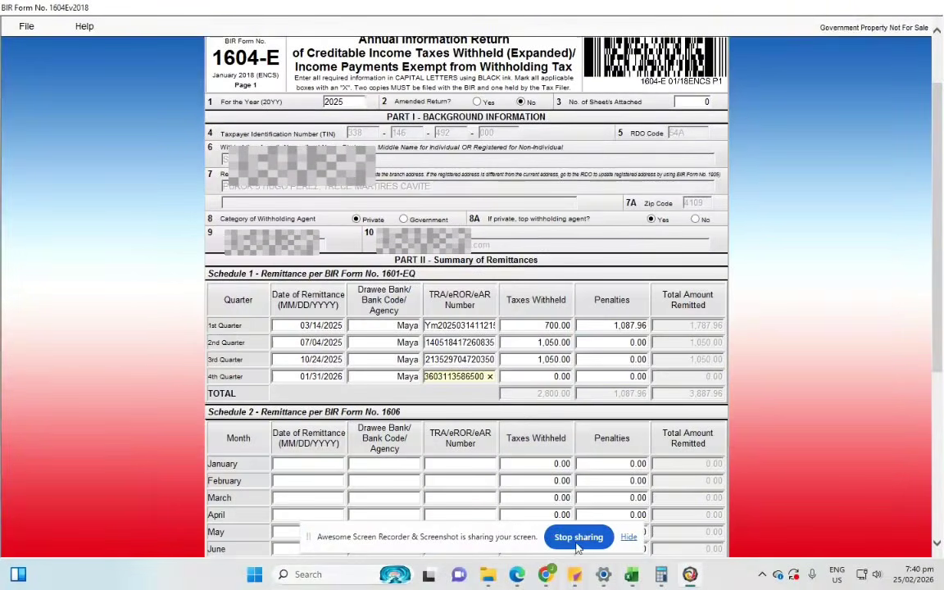
Check the October to December payments in the workbook and set the 4th Quarter taxes withheld to 1,050 on the form.
mouse_move(631, 574)
left_click(635, 526)
left_click(701, 465)
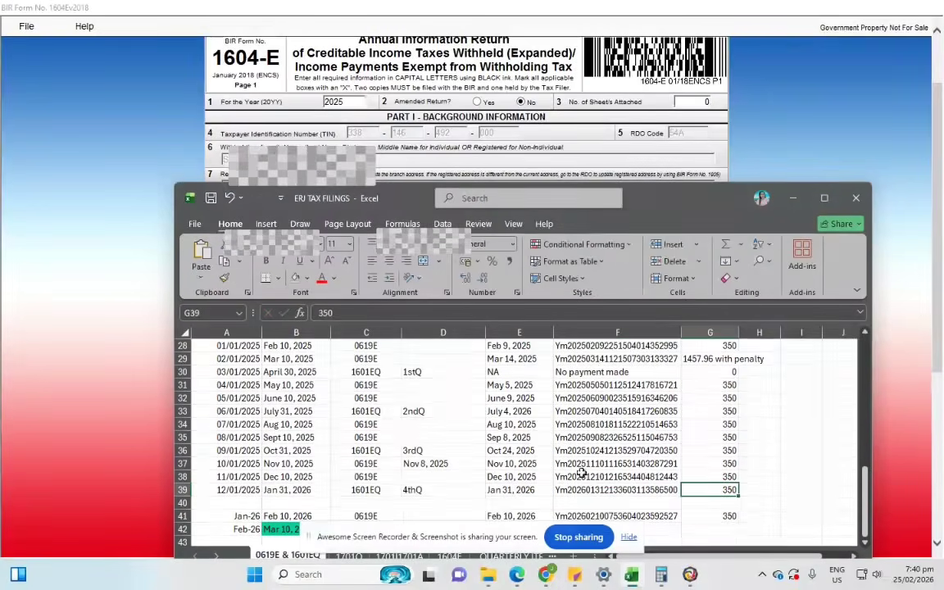
left_click(705, 481)
left_click(706, 500)
left_click(77, 403)
left_click(559, 376)
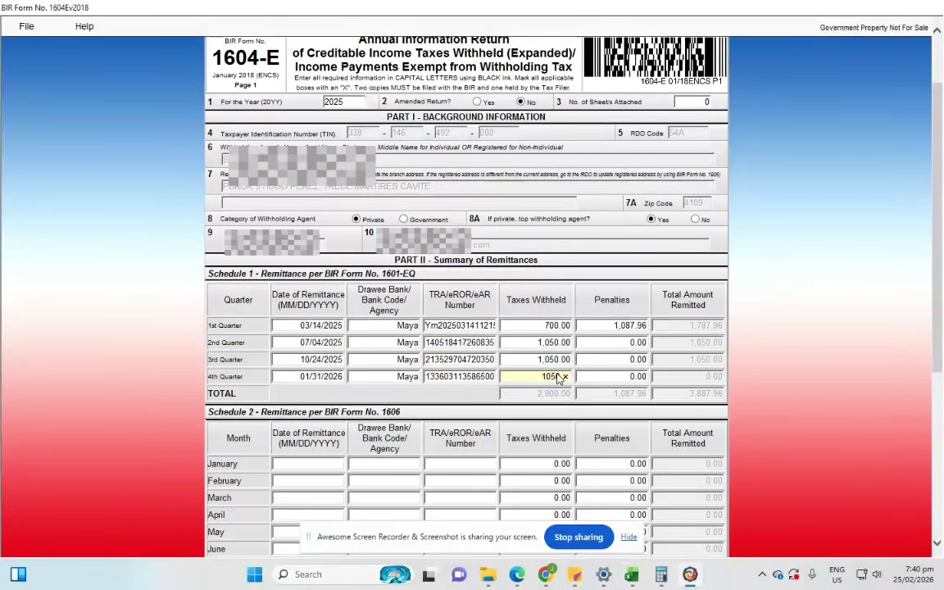
left_click(611, 386)
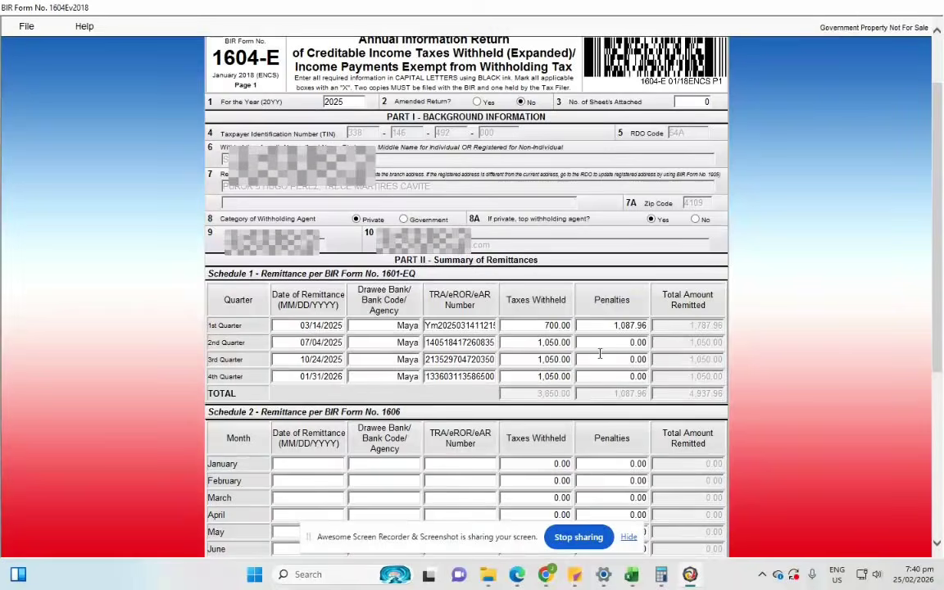
Review the remittance schedules on the 1604-E and validate the form.
scroll(600, 353, "down", 2)
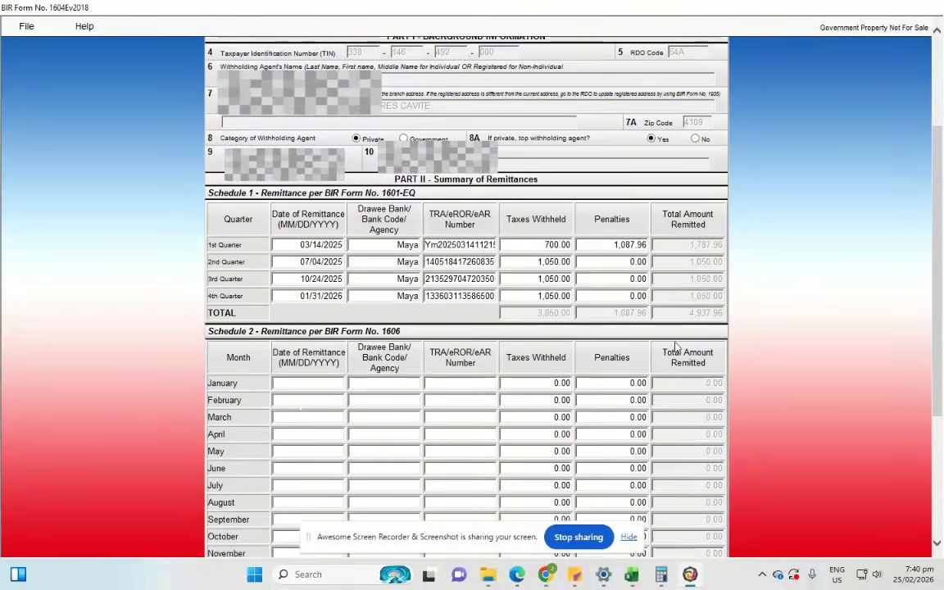
scroll(685, 405, "down", 5)
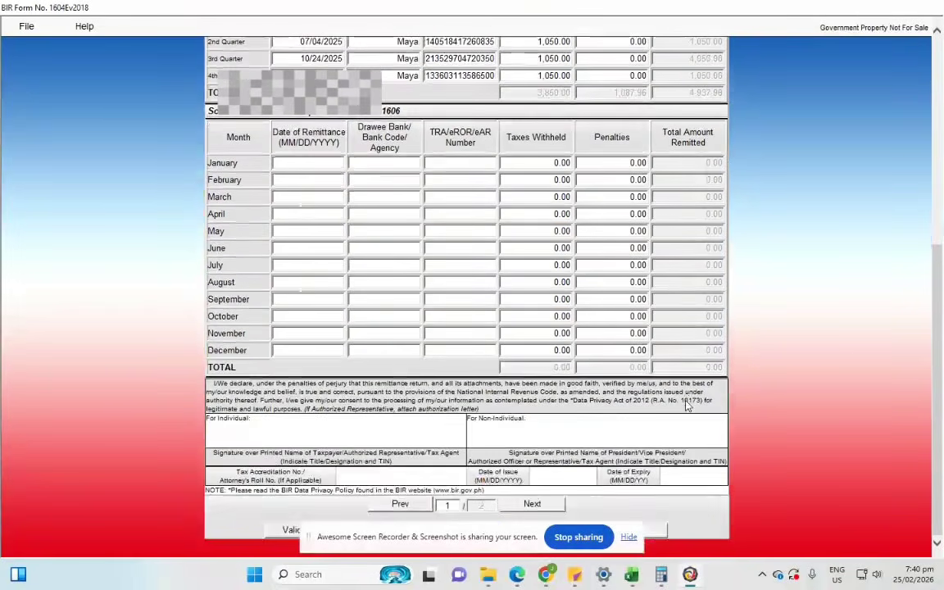
scroll(687, 405, "up", 6)
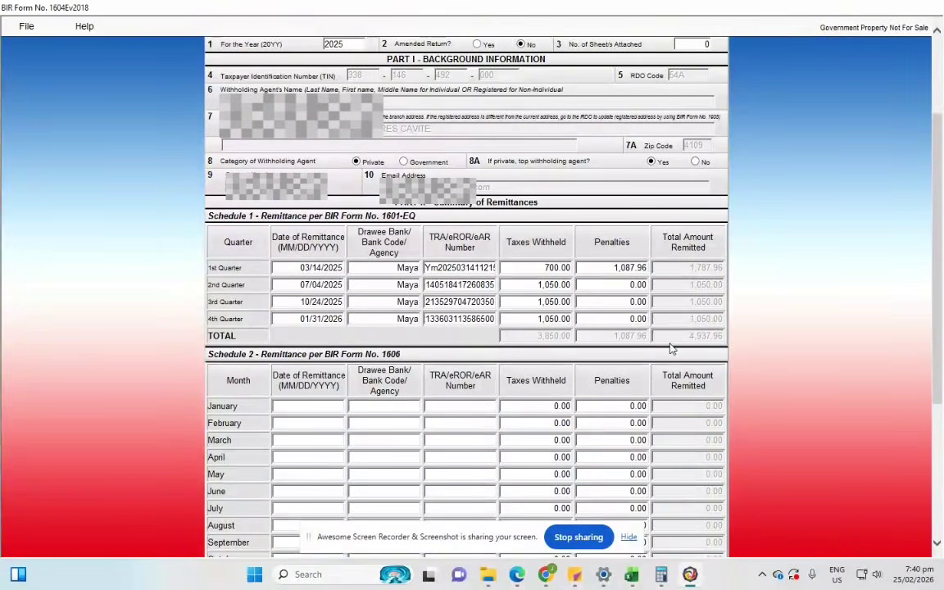
scroll(565, 352, "down", 4)
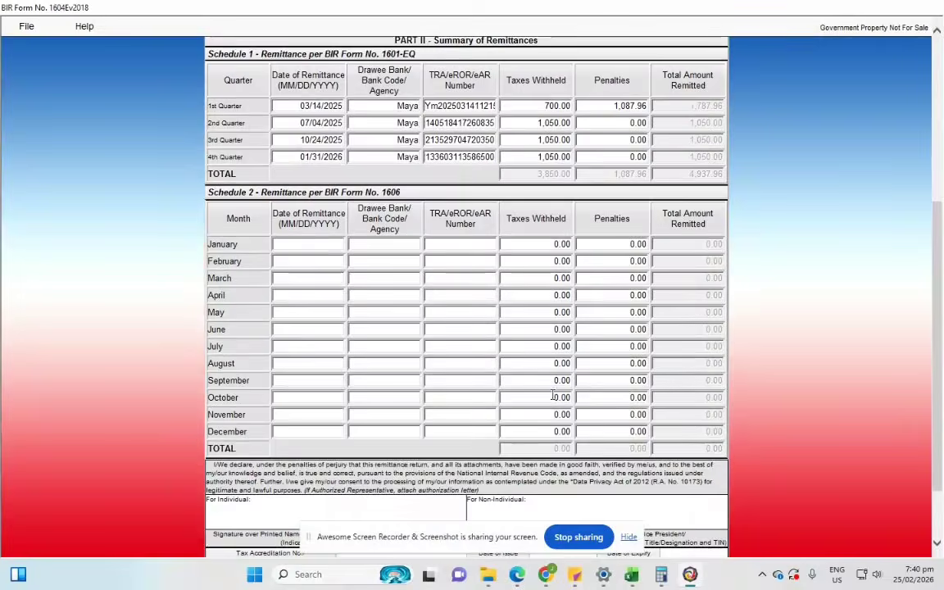
scroll(554, 396, "down", 2)
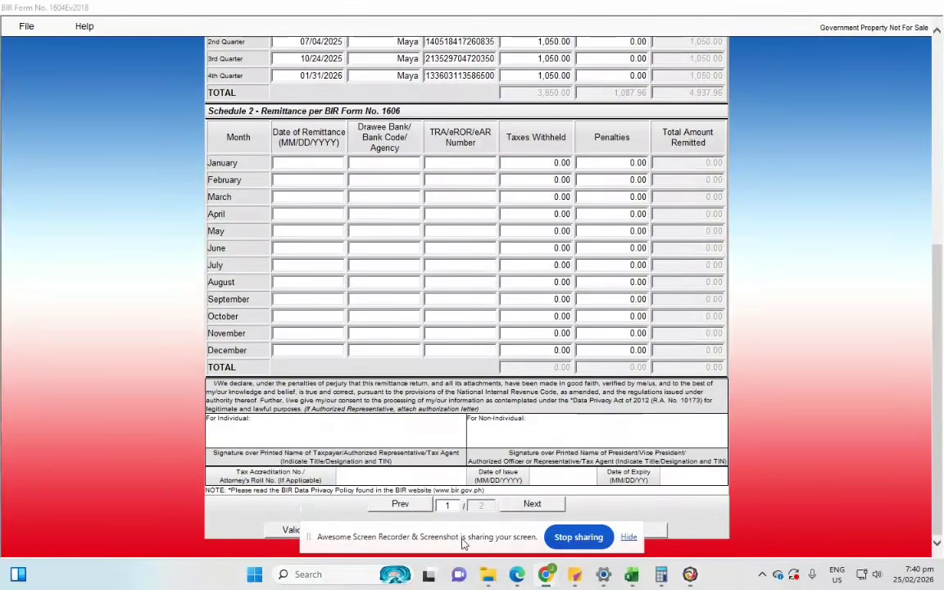
left_click_drag(464, 541, 631, 510)
left_click(298, 530)
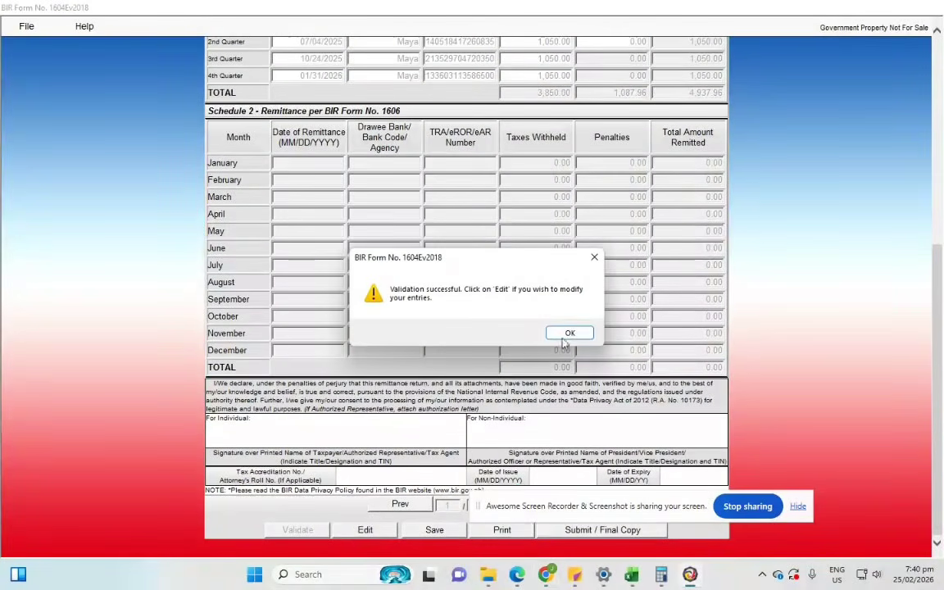
left_click(565, 335)
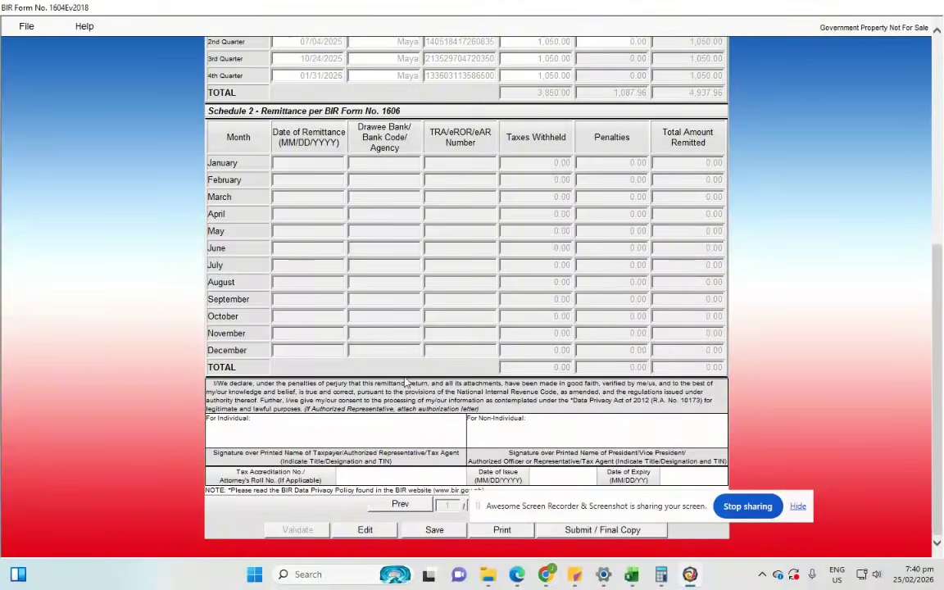
Save the validated 1604-E return and acknowledge the save messages.
left_click(425, 530)
left_click(547, 333)
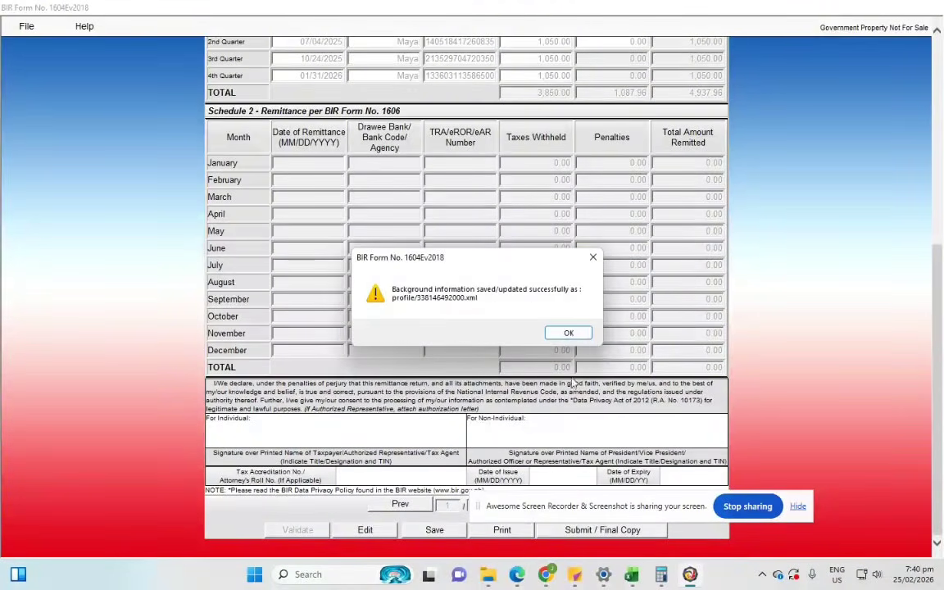
left_click(566, 332)
Submit the final copy of the 1604-E, accept the eBIRForms terms of service, and close the ePay notice.
left_click(597, 535)
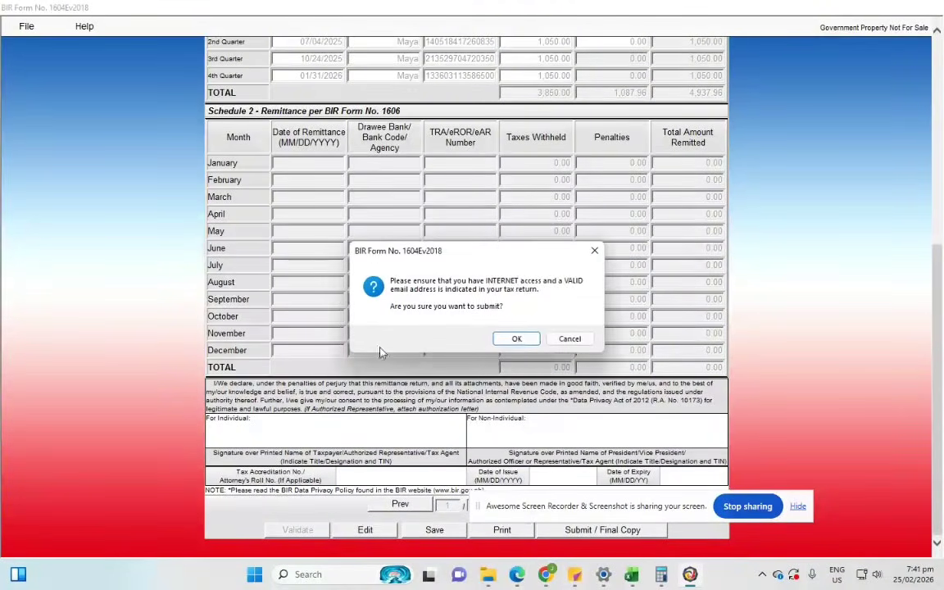
left_click(515, 337)
left_click(219, 228)
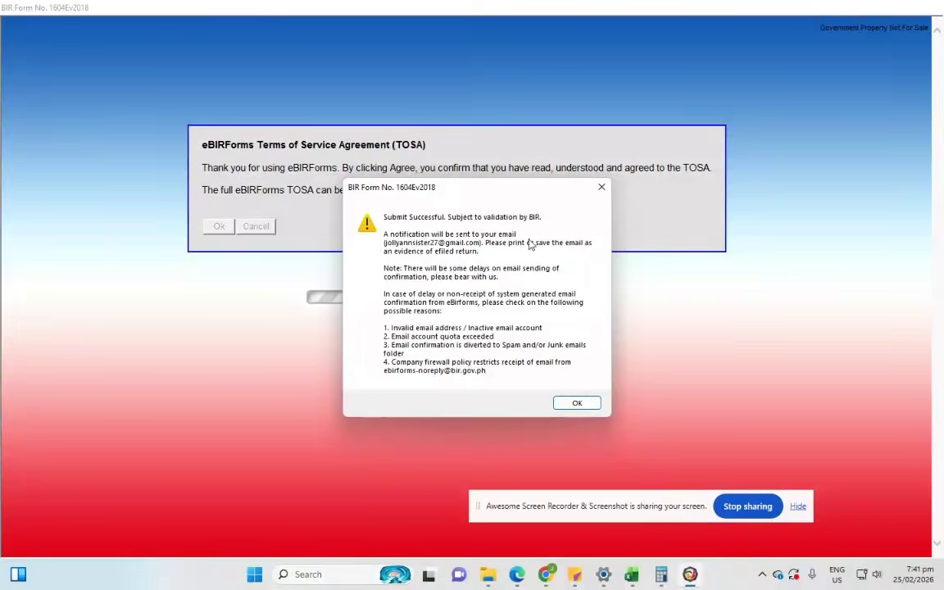
left_click(590, 406)
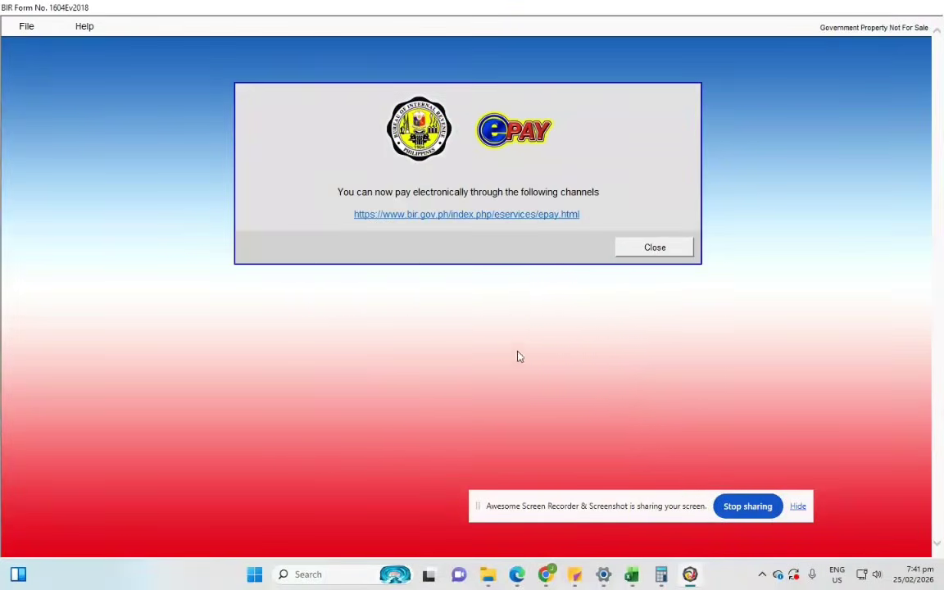
left_click(668, 249)
Open the submitted 1604-E in print preview and print it with Microsoft Print to PDF.
left_click(27, 27)
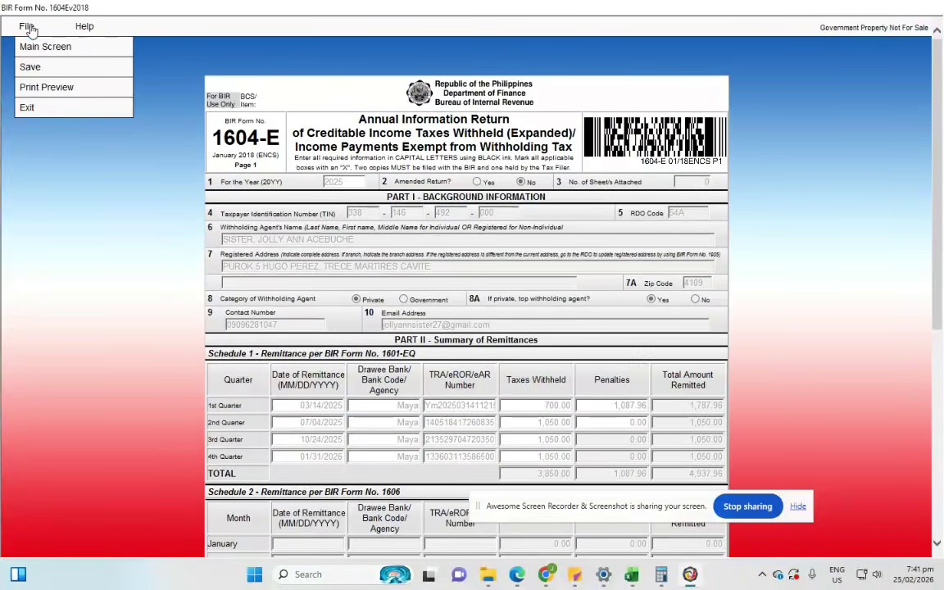
left_click(47, 87)
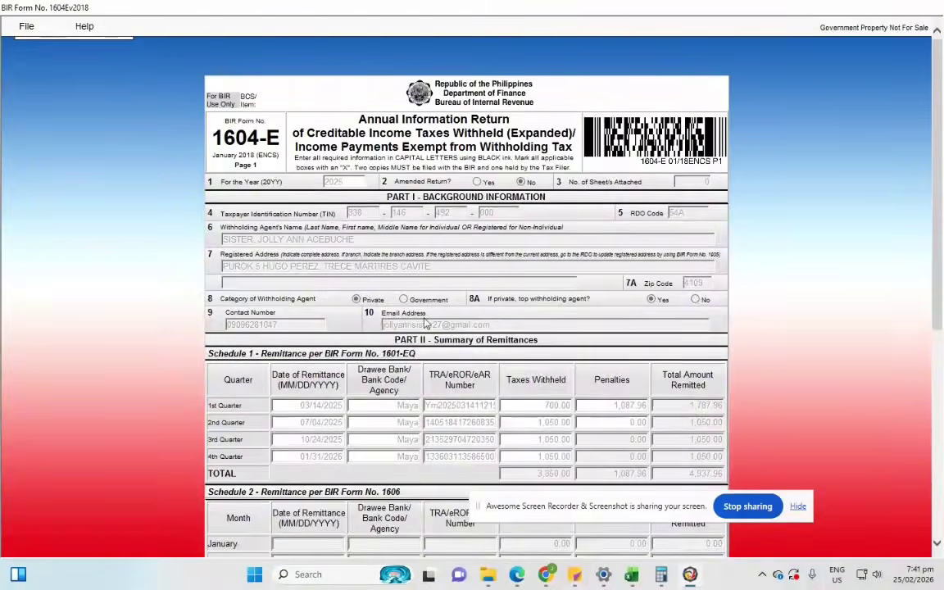
left_click(502, 529)
left_click(27, 26)
left_click(37, 46)
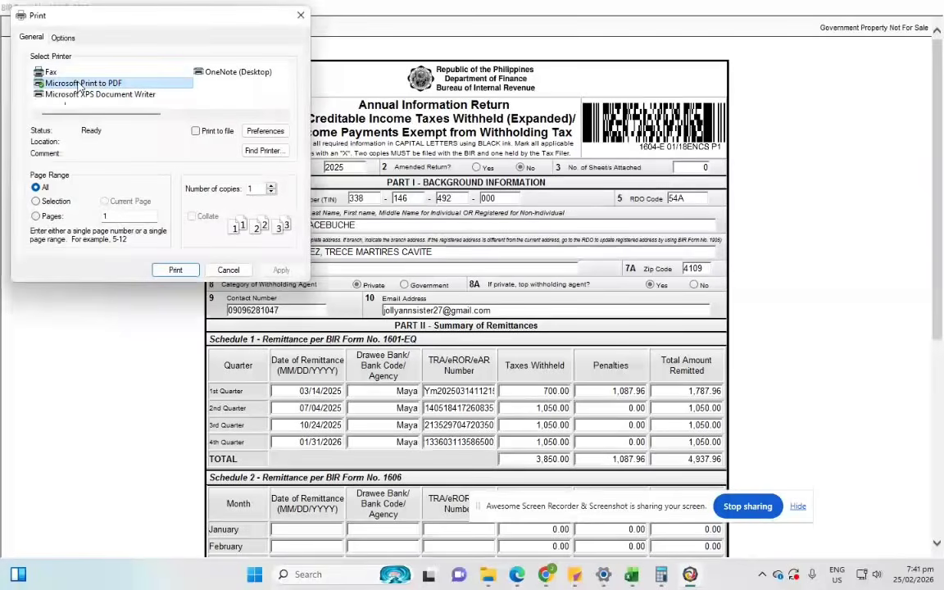
double_click(78, 83)
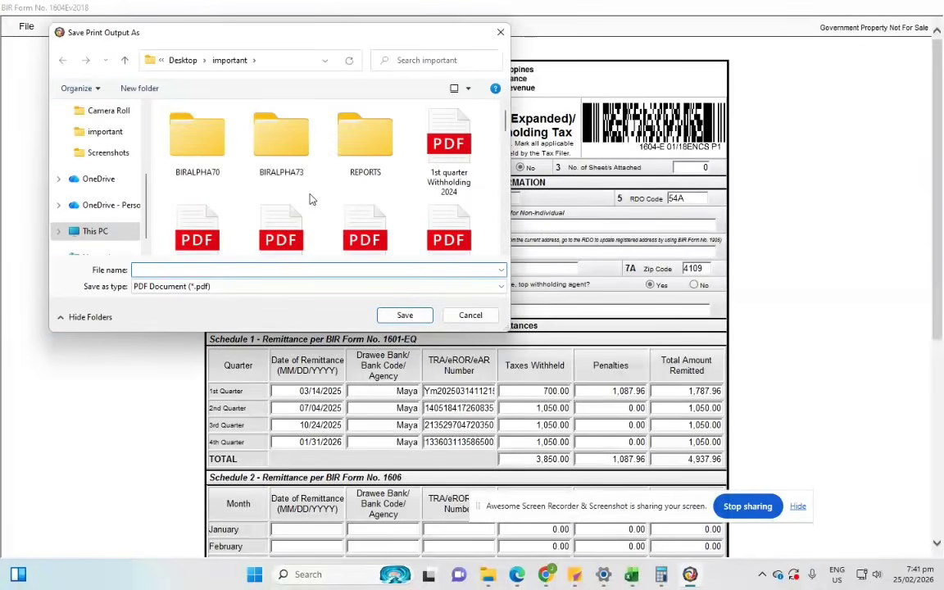
Save the print output as 1604E 2025 in the important folder, reusing the 1604E 2024 file name.
scroll(309, 200, "down", 5)
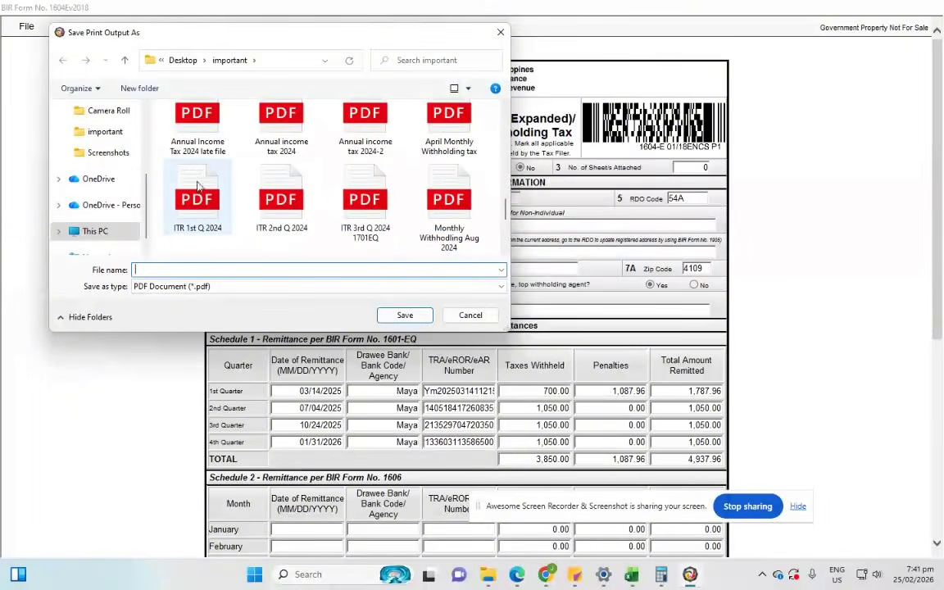
scroll(244, 223, "up", 2)
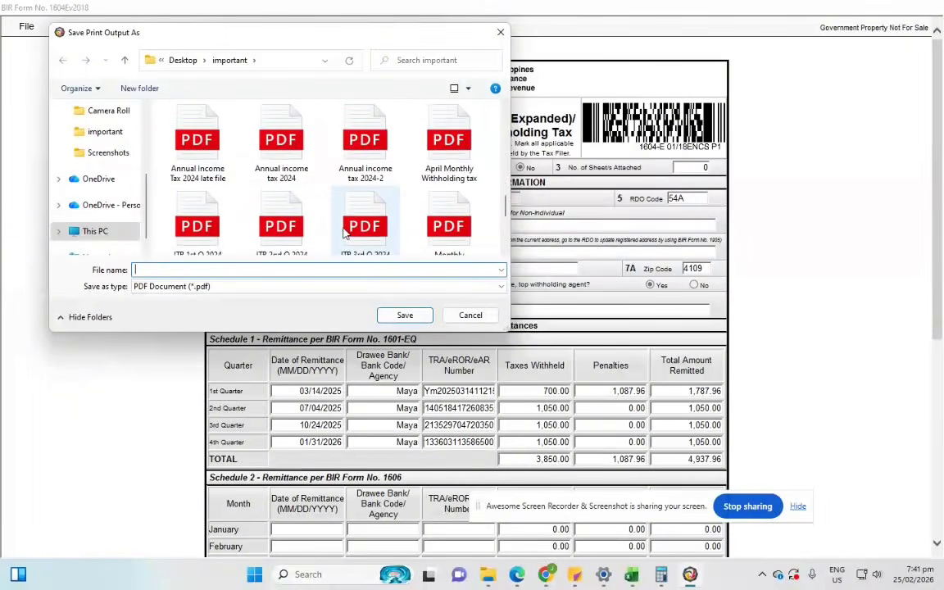
scroll(344, 234, "up", 3)
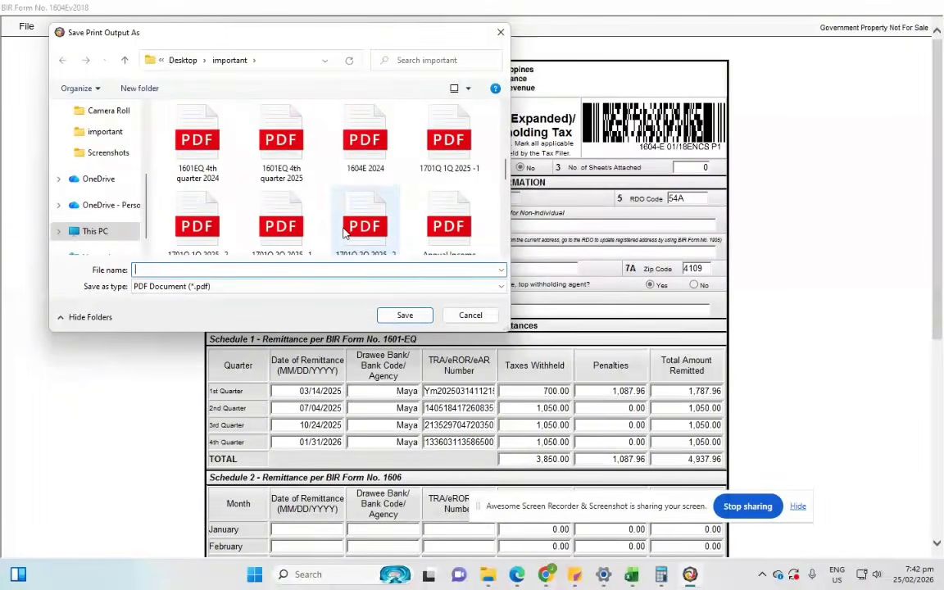
left_click(357, 156)
left_click(204, 269)
left_click(200, 270)
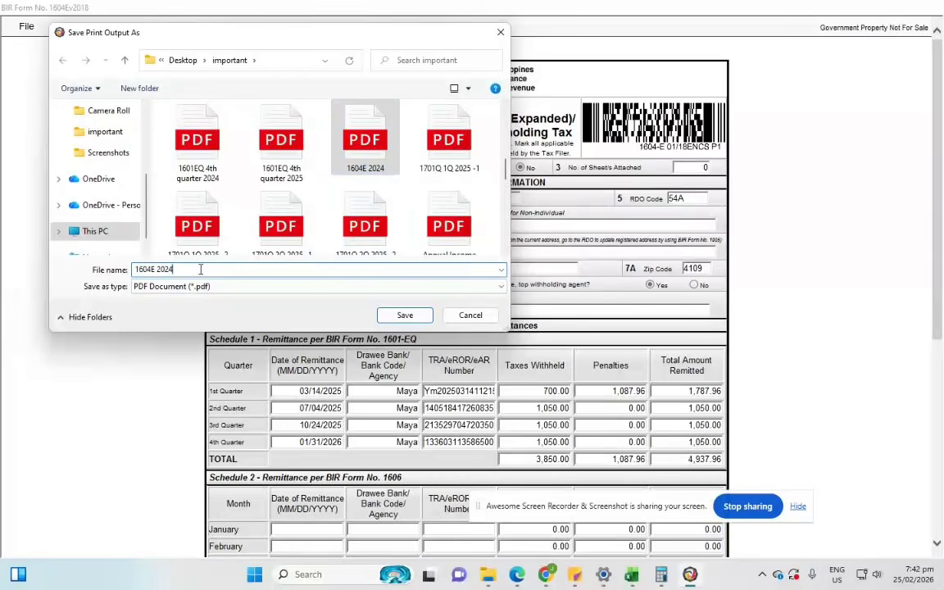
key("BackSpace")
type("5")
left_click(401, 315)
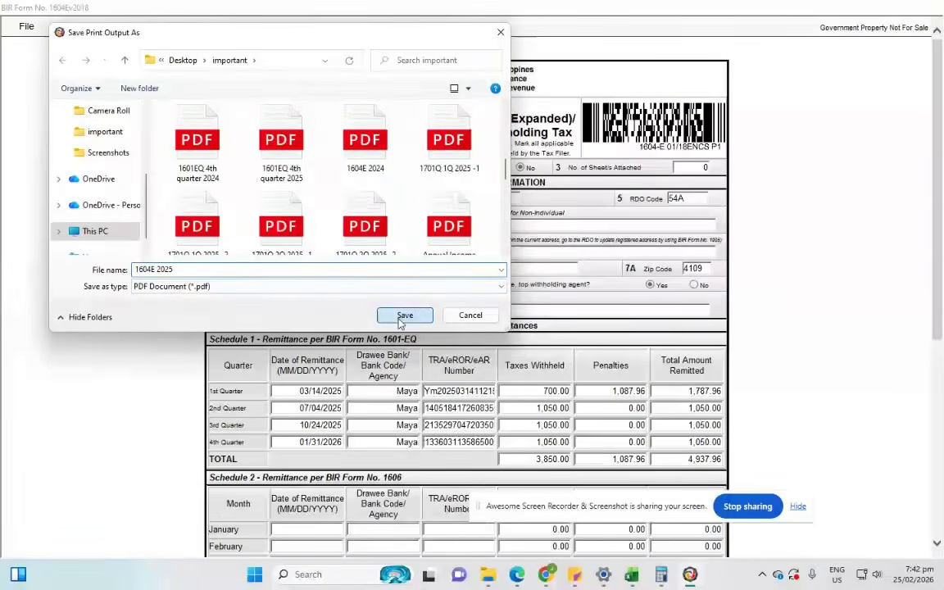
Exit the submitted 1604-E form, declining to save a copy to a USB flash drive or CD-RW.
left_click(490, 576)
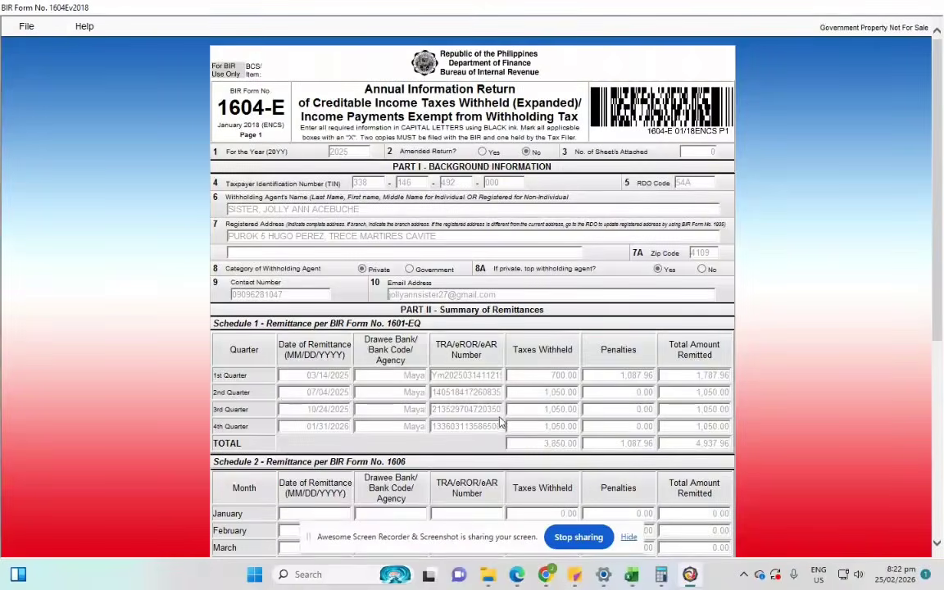
scroll(449, 379, "down", 4)
scroll(362, 257, "up", 4)
scroll(362, 258, "down", 4)
left_click(90, 28)
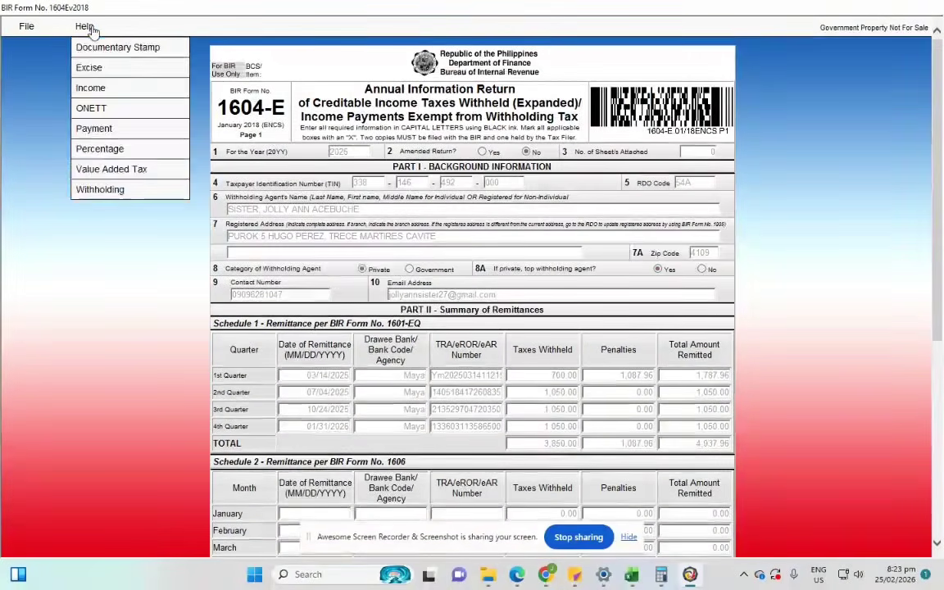
left_click(27, 26)
left_click(27, 107)
left_click(469, 334)
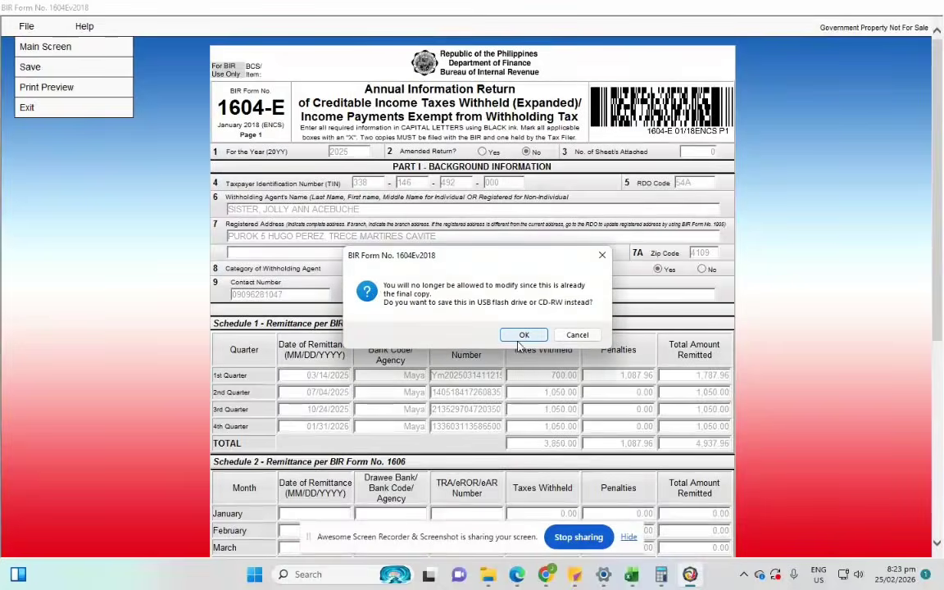
left_click(576, 332)
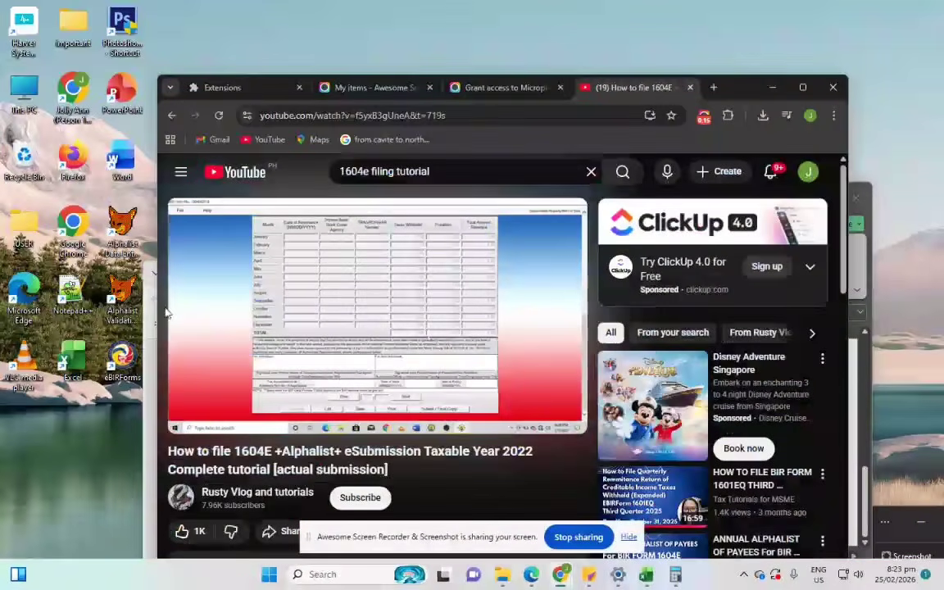
Clear the browser and workbook windows off the desktop and launch the Alphalist Data Entry program.
left_click(771, 88)
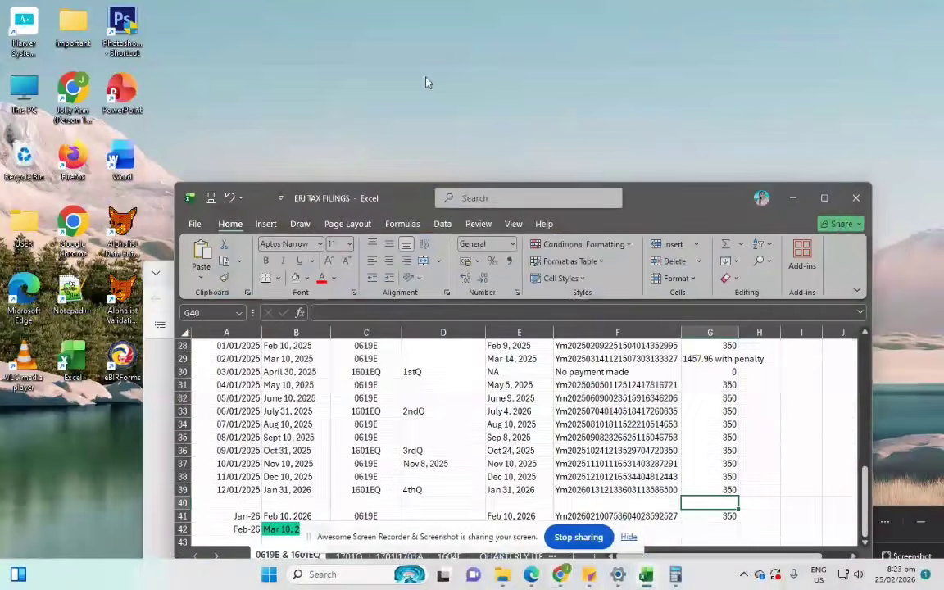
left_click(725, 180)
left_click(717, 273)
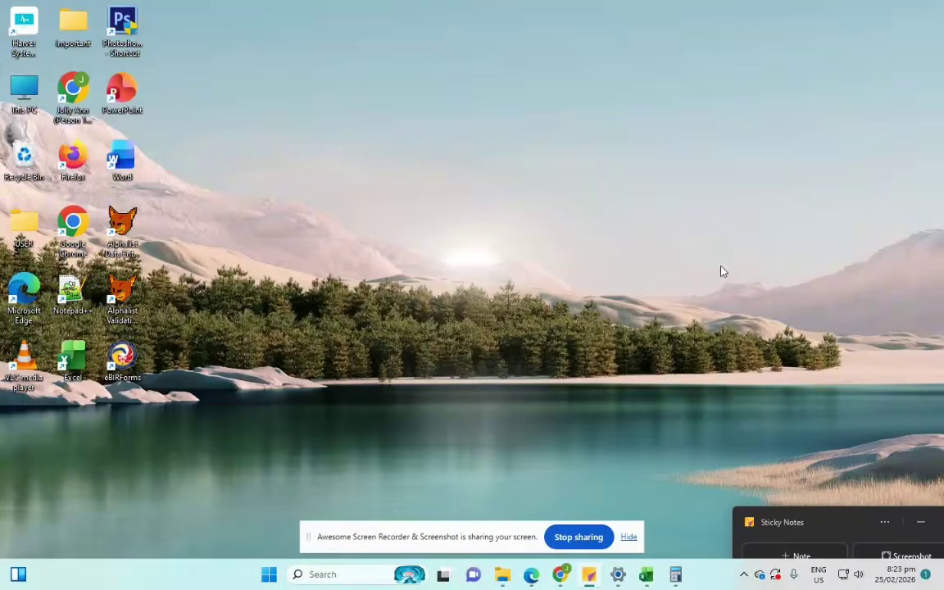
double_click(123, 227)
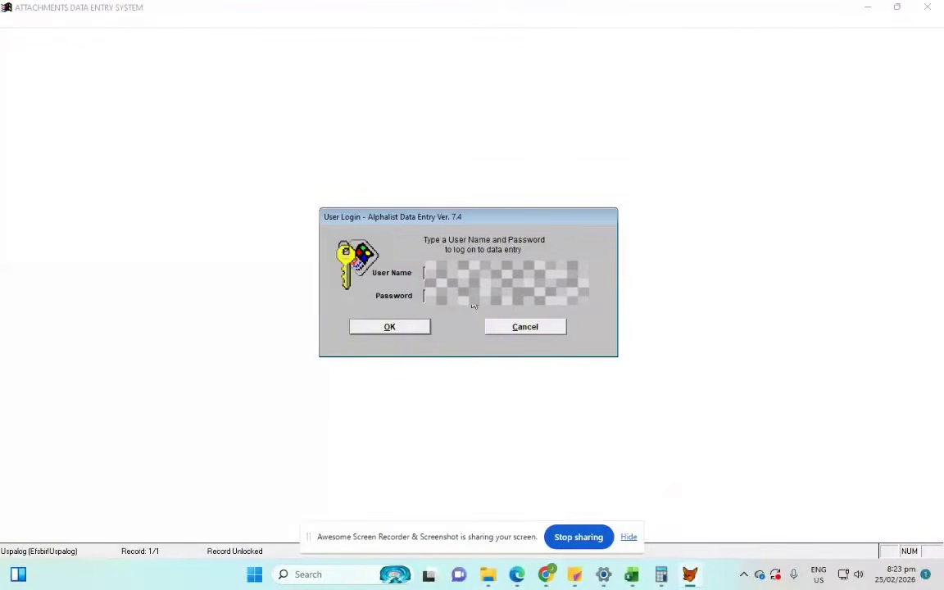
Log in to Alphalist Data Entry with the filled-in credentials and open the annual 1604E menu.
left_click(416, 330)
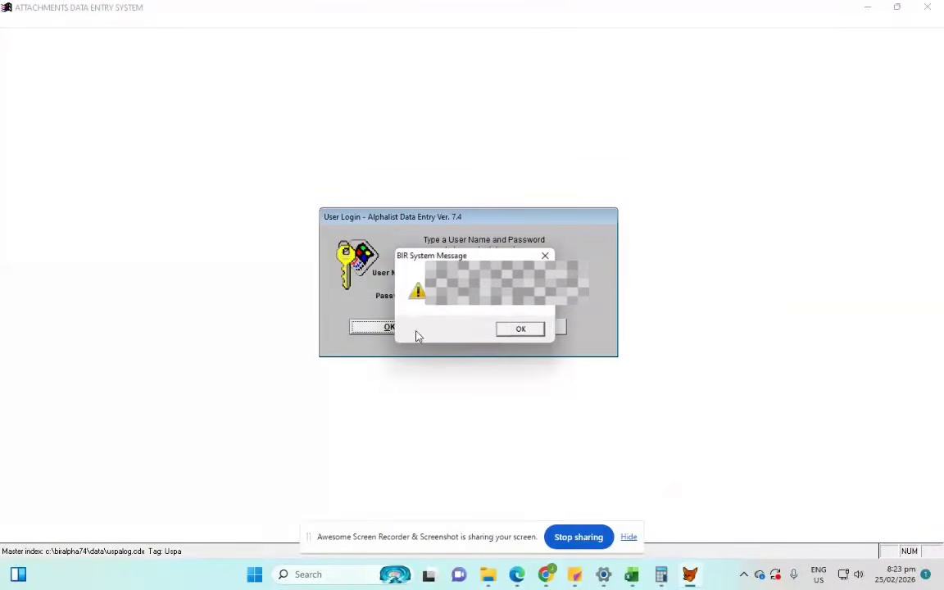
left_click(521, 328)
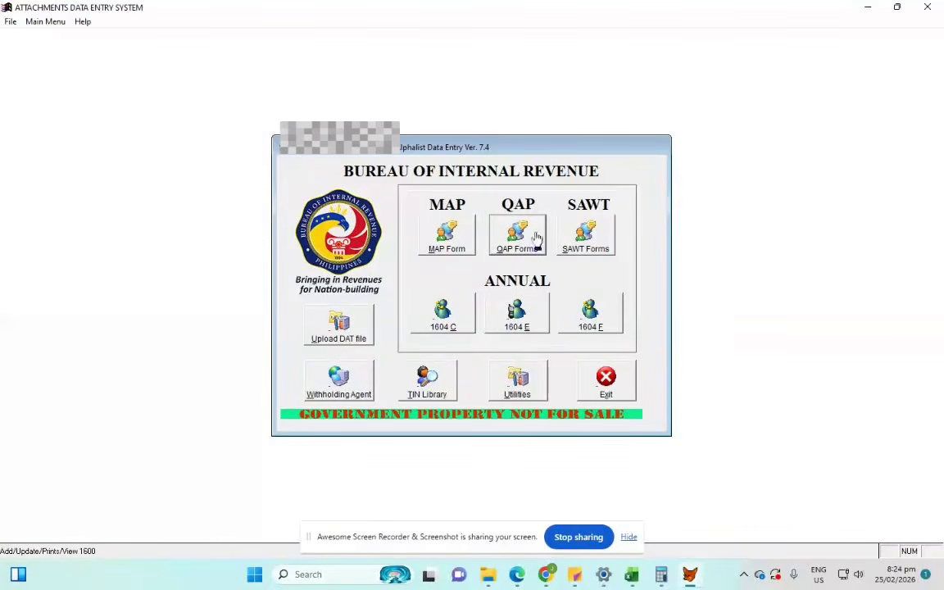
left_click(533, 324)
Set the year of the return period to 2025 and start a new payee record in Schedule 3.
left_click(473, 301)
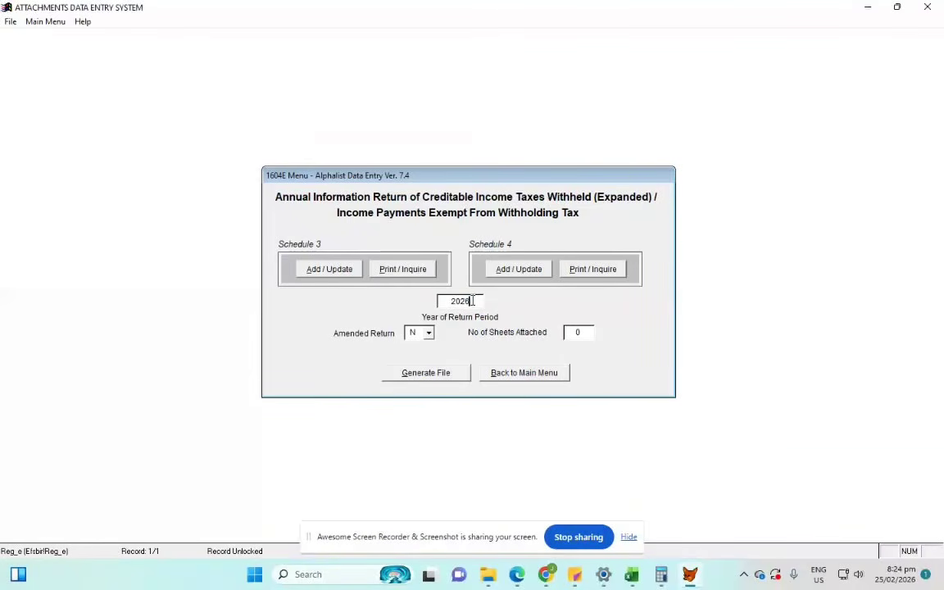
double_click(477, 302)
type("2025")
key("Tab")
left_click(343, 273)
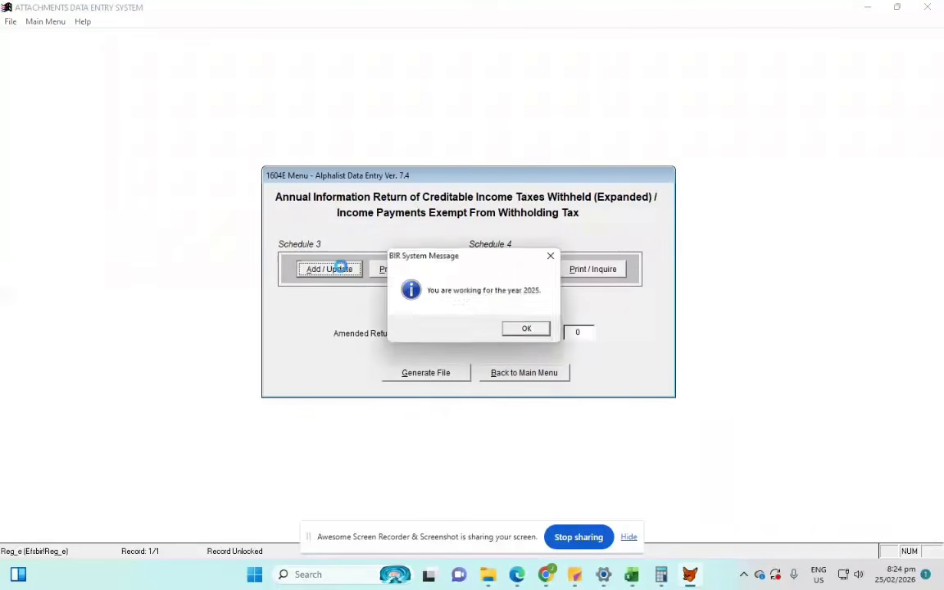
left_click(527, 330)
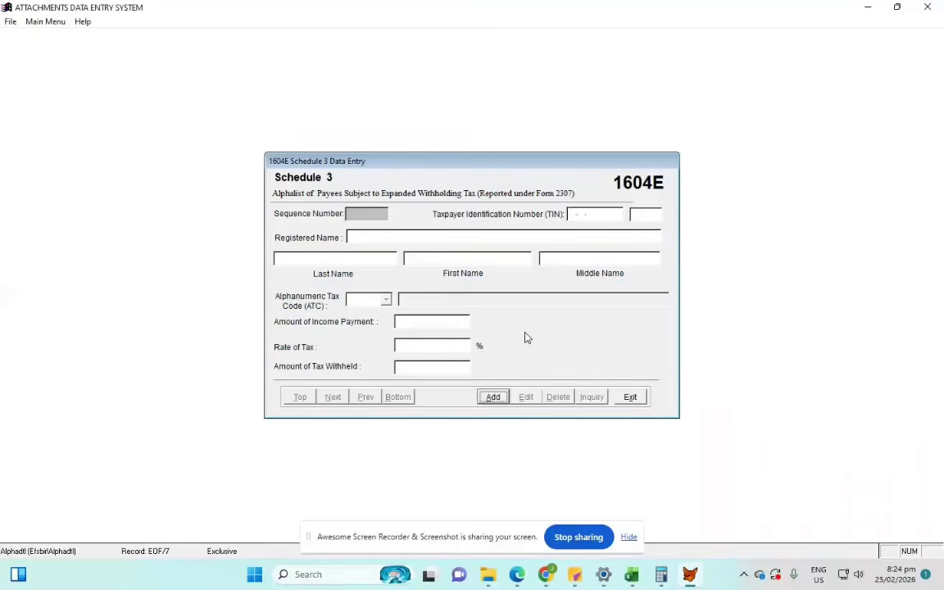
left_click(493, 397)
Copy the TIN of Alejandro Holding Corp from its note in Sticky Notes.
mouse_move(576, 578)
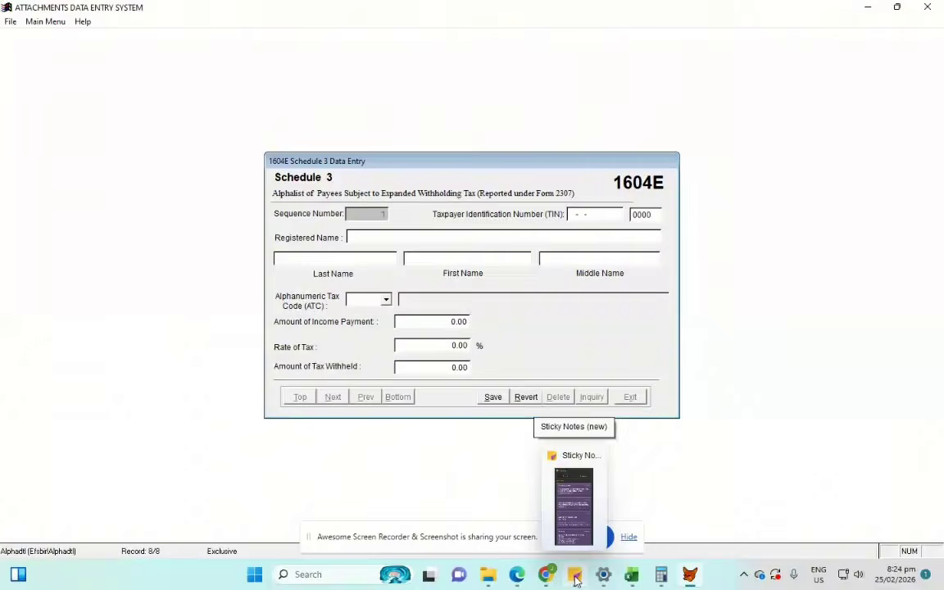
left_click(574, 503)
left_click_drag(836, 532, 795, 160)
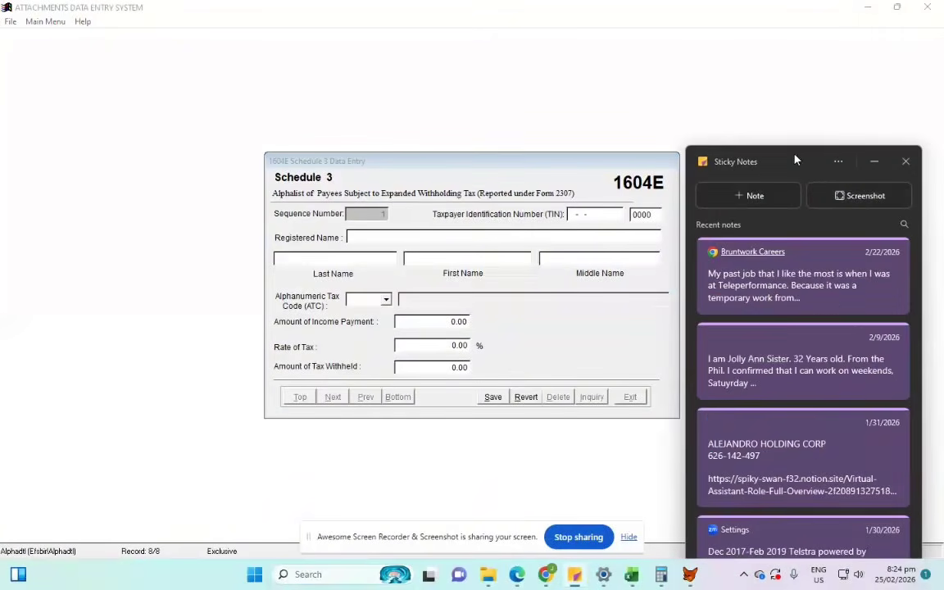
left_click(768, 460)
scroll(815, 484, "up", 10)
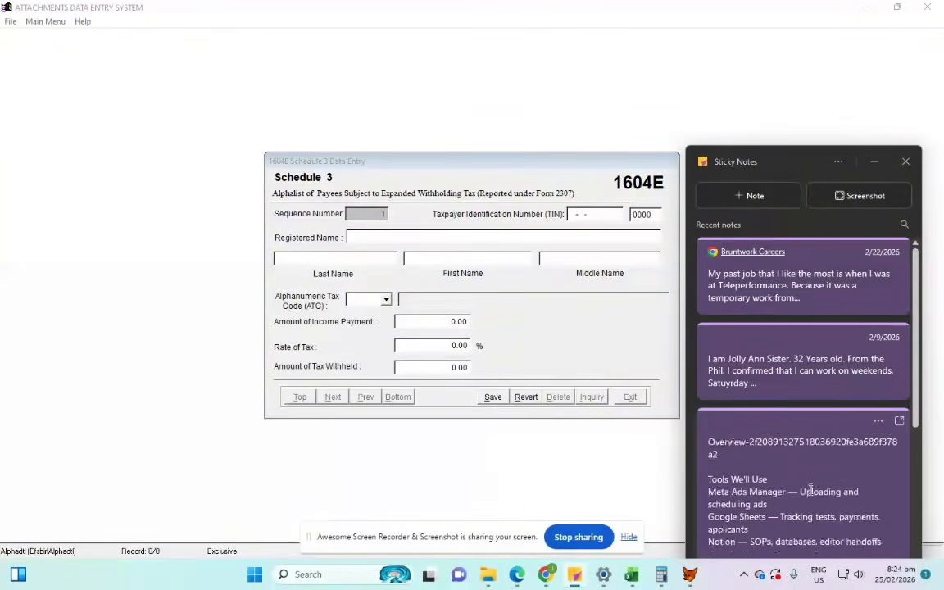
triple_click(727, 461)
key("ctrl+c")
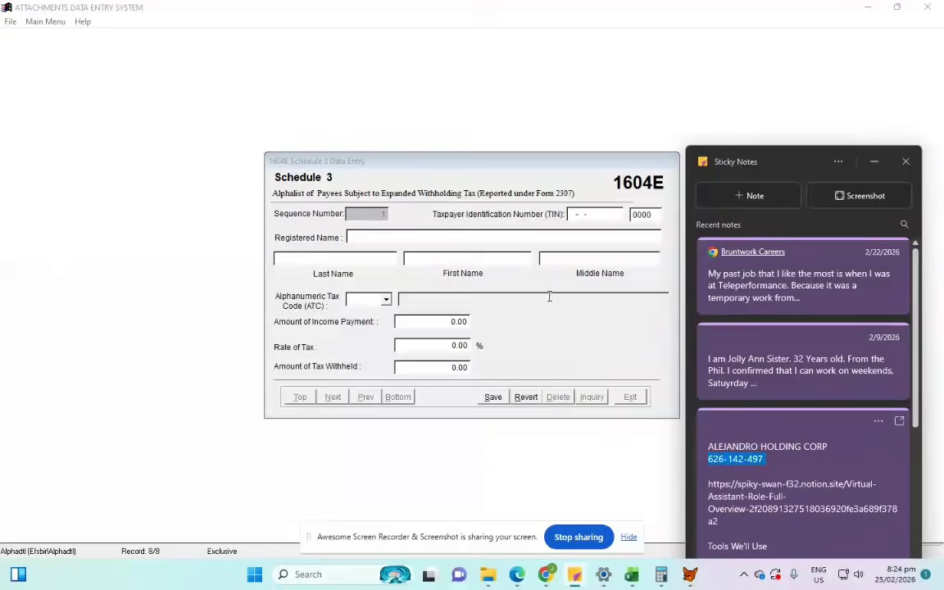
Paste the copied number as the payee's TIN in the new Schedule 3 record, filling in Alejandro Holding Corp.
left_click(586, 215)
key("ctrl+v")
key("BackSpace")
key("BackSpace")
key("BackSpace")
double_click(599, 213)
key("BackSpace")
key("ctrl+v")
key("Tab")
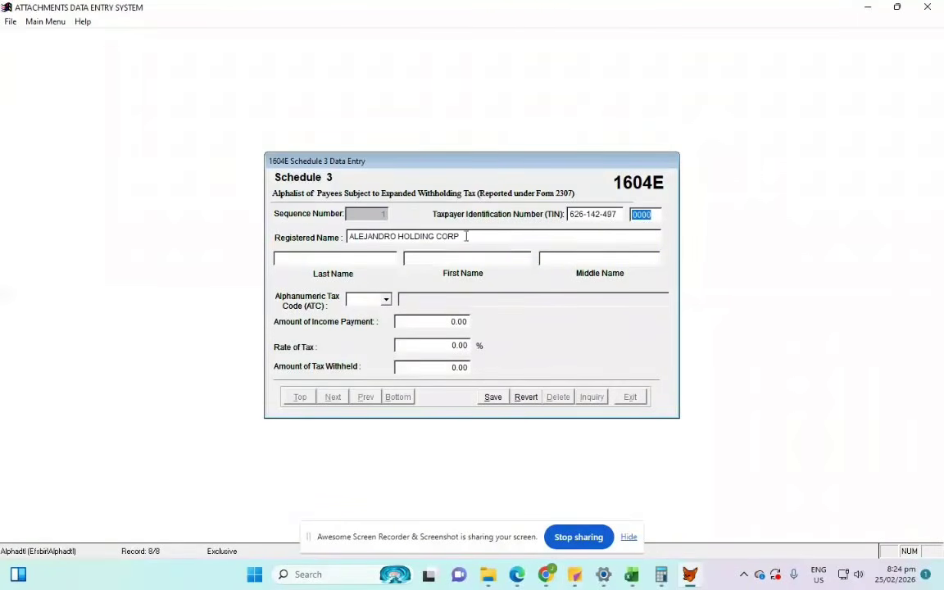
left_click(574, 573)
left_click(382, 250)
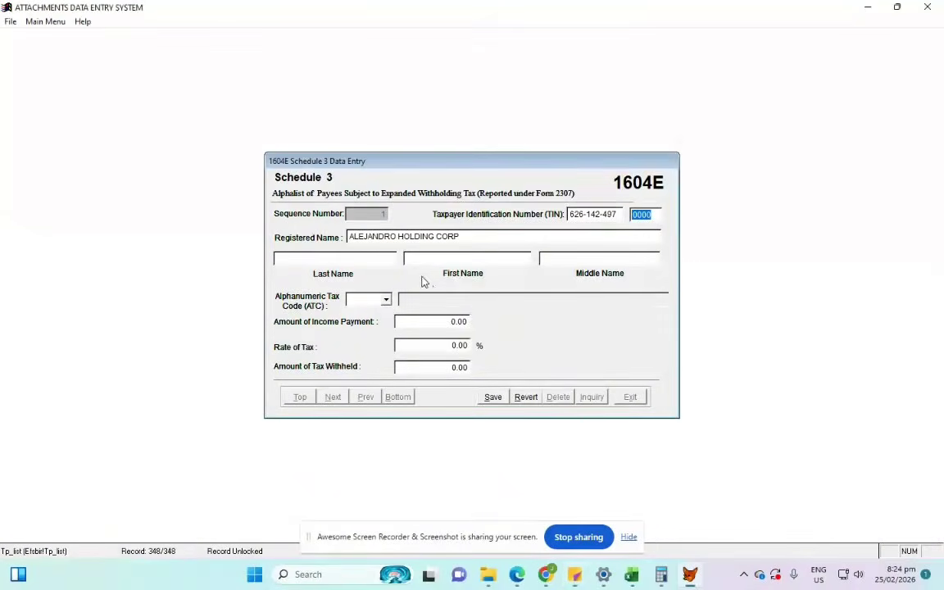
Select WC100, the rentals code, as the payee's alphanumeric tax code.
left_click(386, 299)
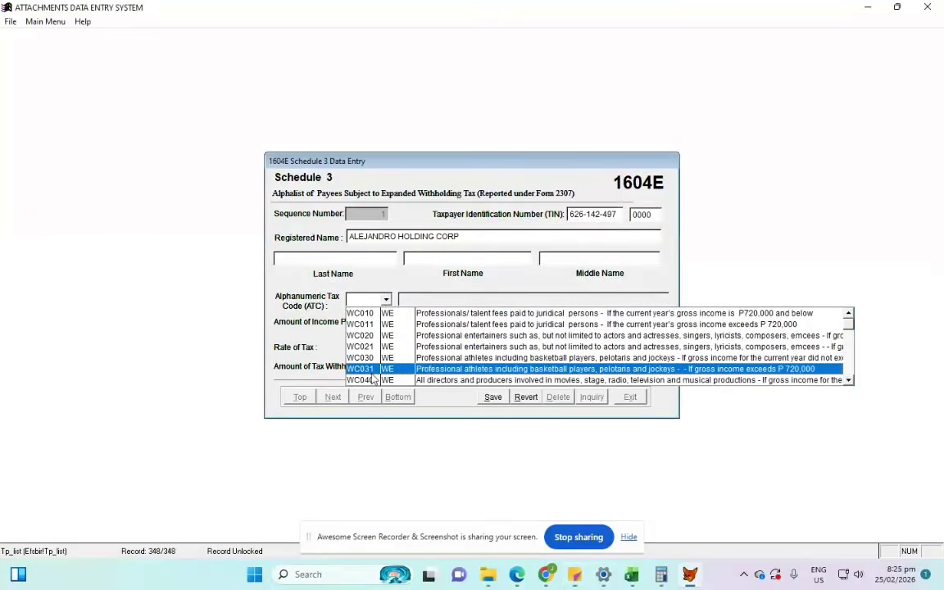
left_click(849, 380)
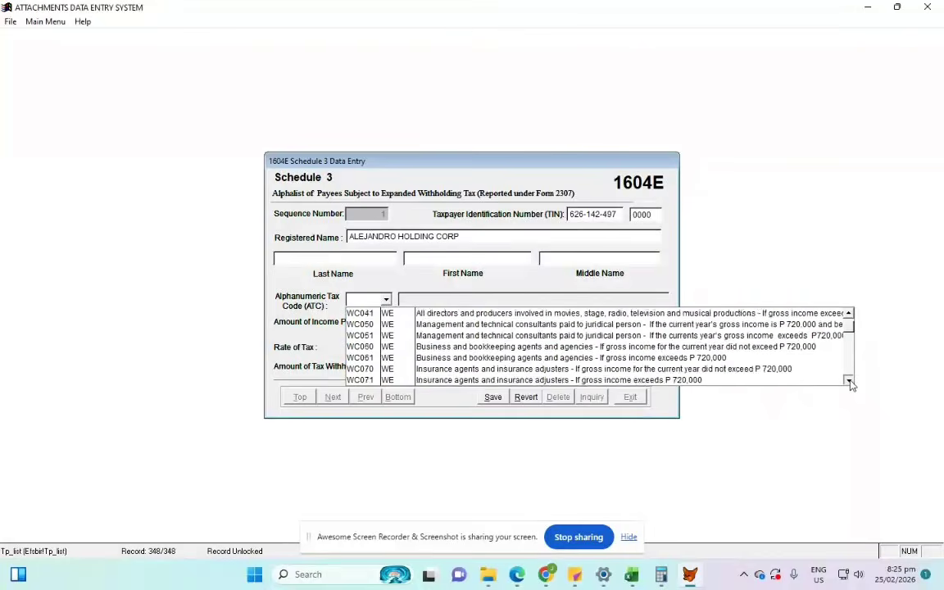
left_click(849, 381)
left_click(458, 312)
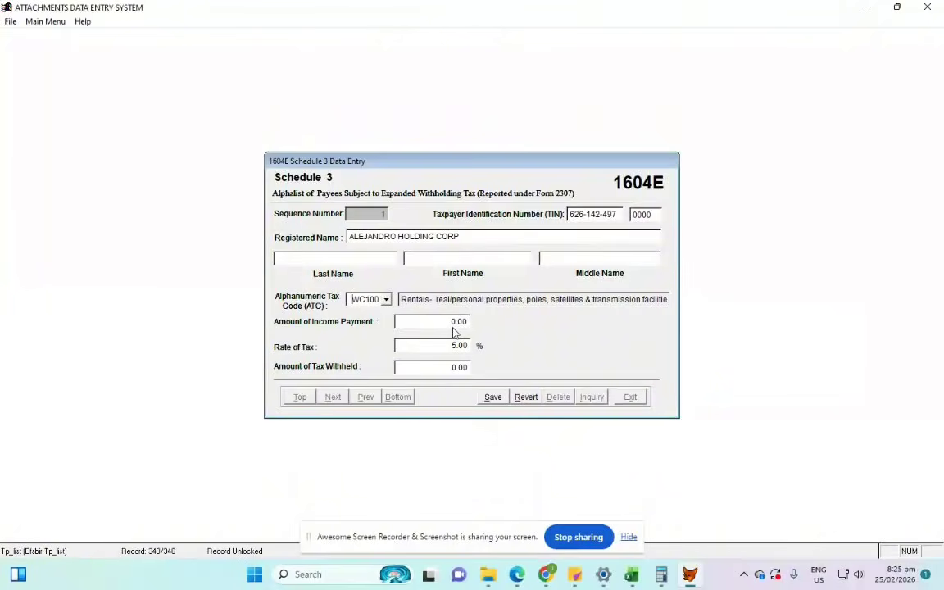
Open 1604E 2025.pdf from the important folder and review its remittance schedules.
mouse_move(631, 573)
mouse_move(595, 536)
left_click(488, 573)
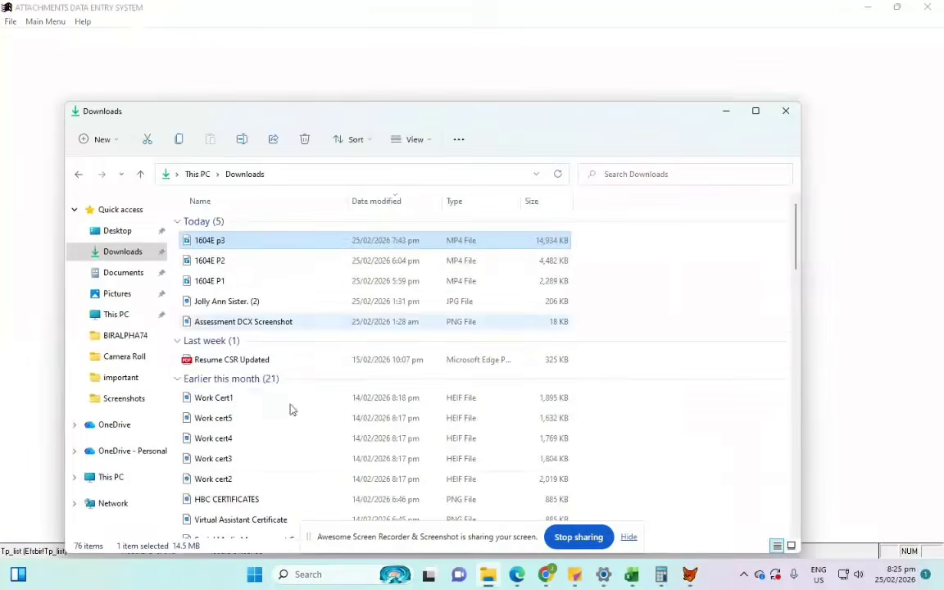
left_click(130, 379)
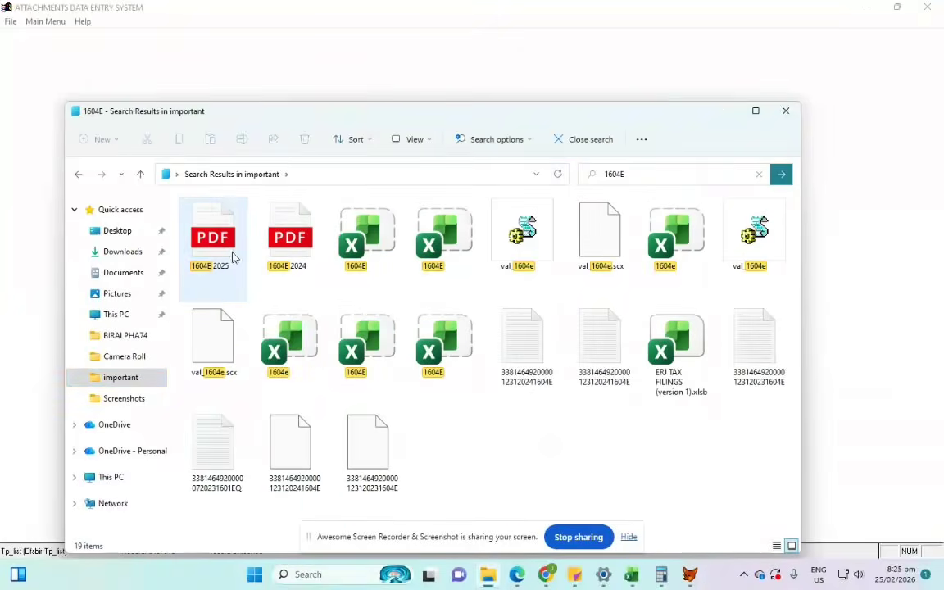
left_click(227, 251)
double_click(227, 251)
left_click_drag(677, 270, 710, 119)
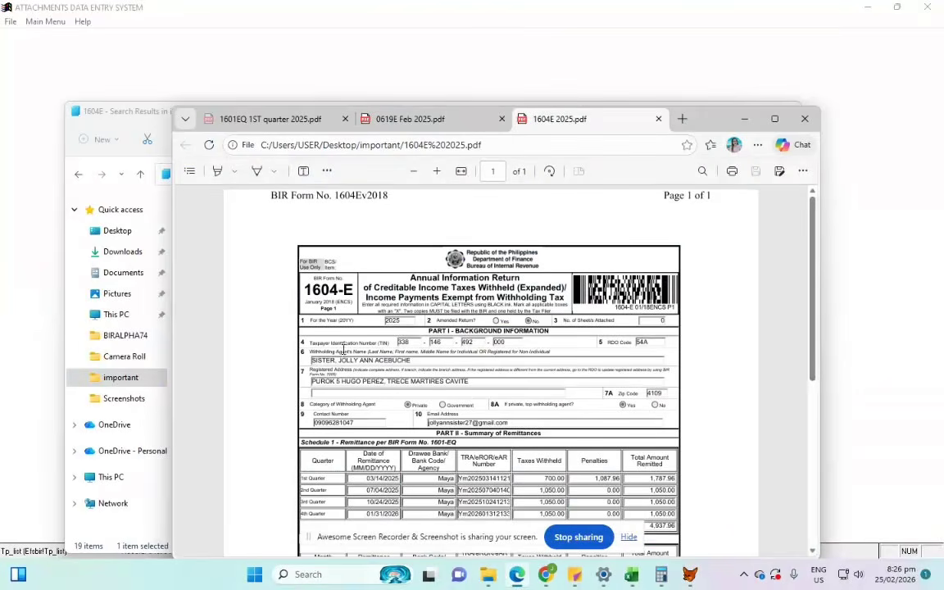
scroll(607, 425, "down", 5)
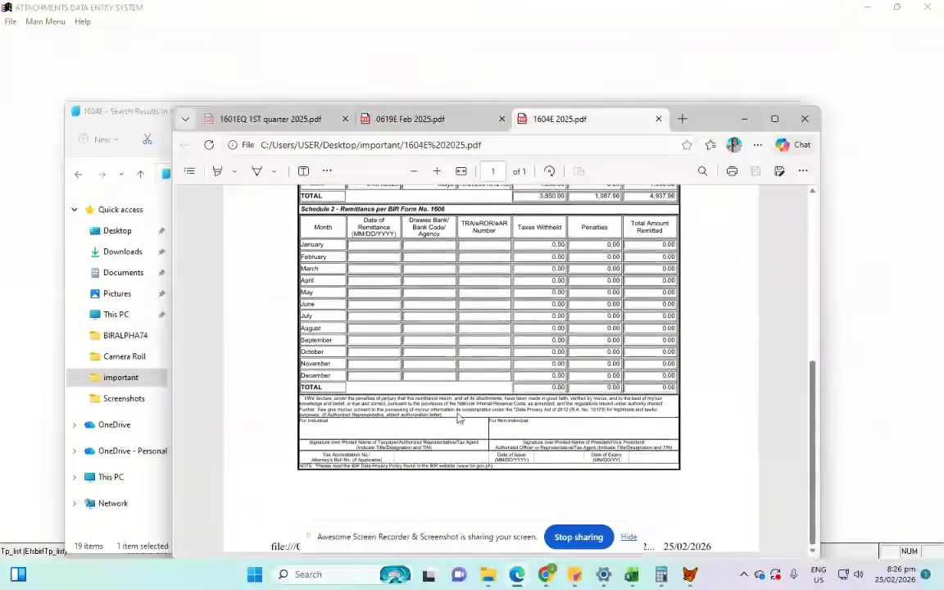
scroll(607, 425, "up", 3)
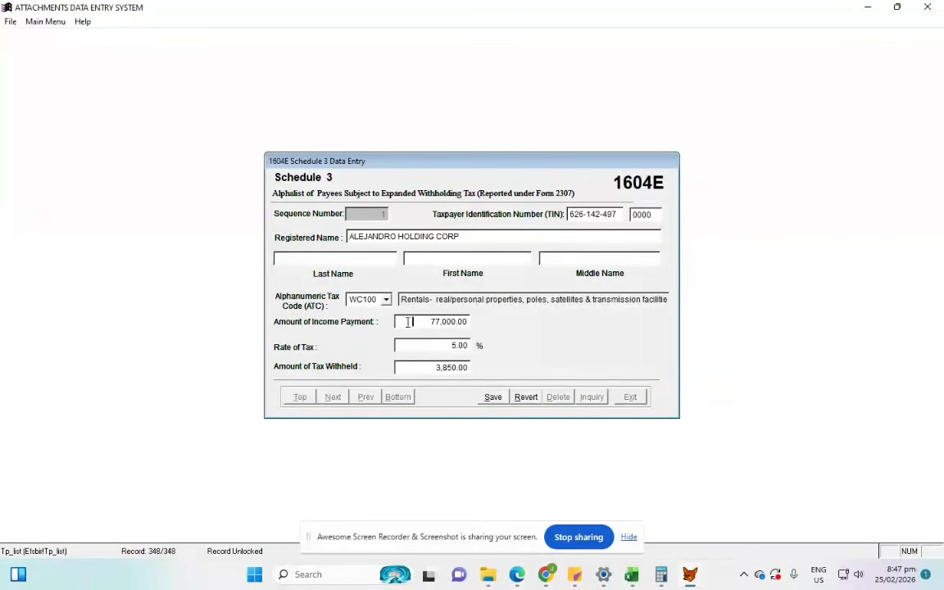
Check the record's income payment and tax withheld against the Calculator result and the Schedule 1 totals in 1604E 2025.pdf.
left_click(660, 573)
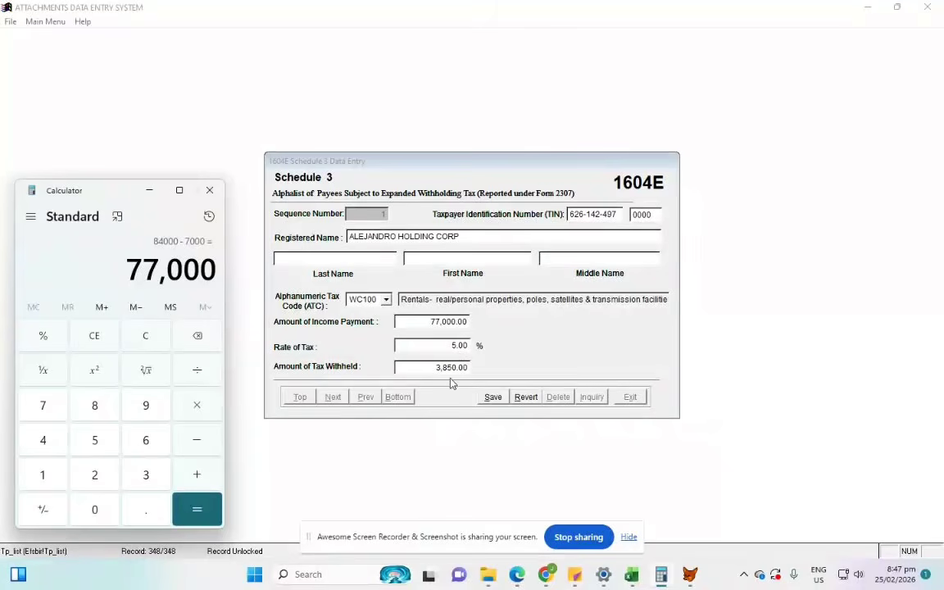
left_click(518, 575)
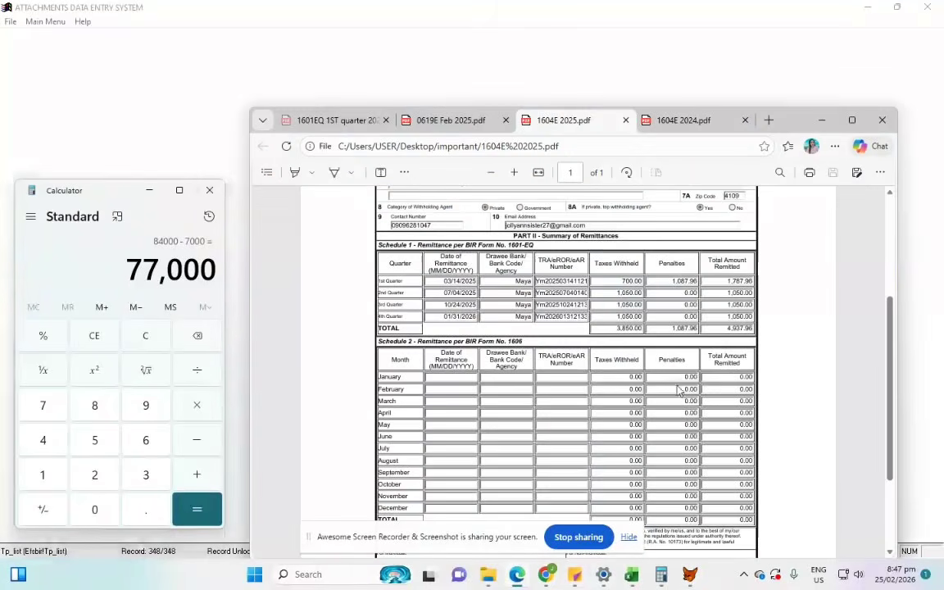
triple_click(621, 329)
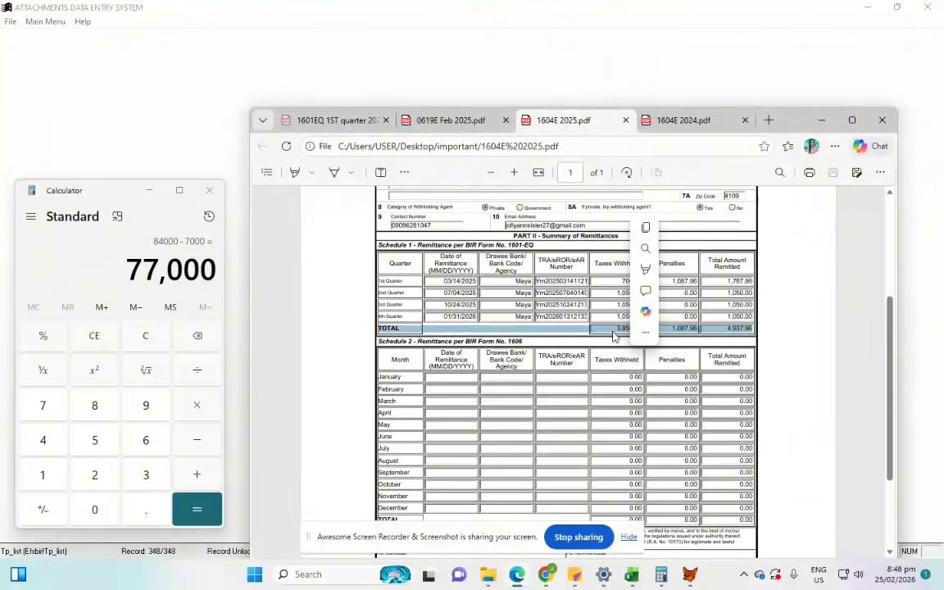
left_click(621, 330)
double_click(625, 328)
left_click(705, 331)
double_click(690, 328)
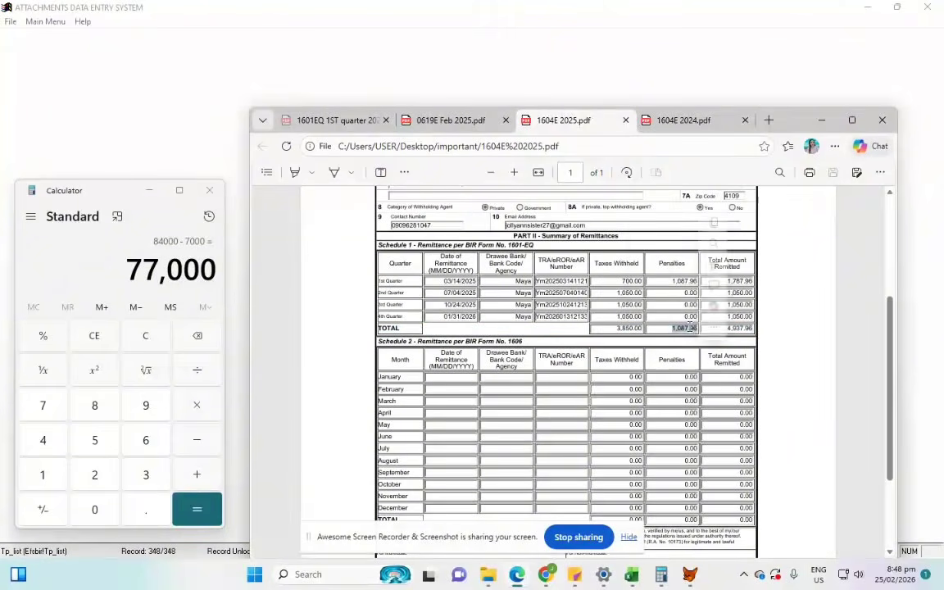
left_click(727, 327)
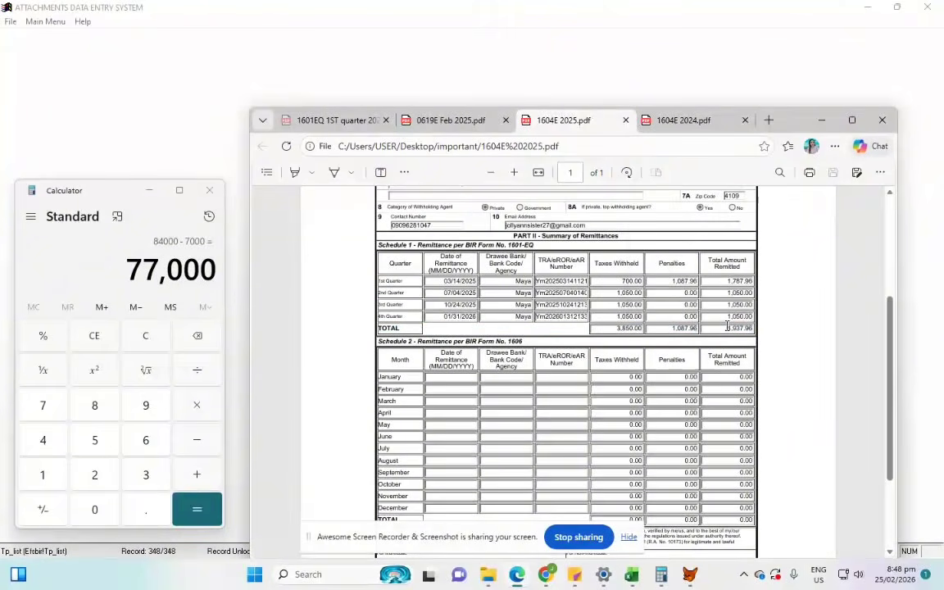
left_click(215, 133)
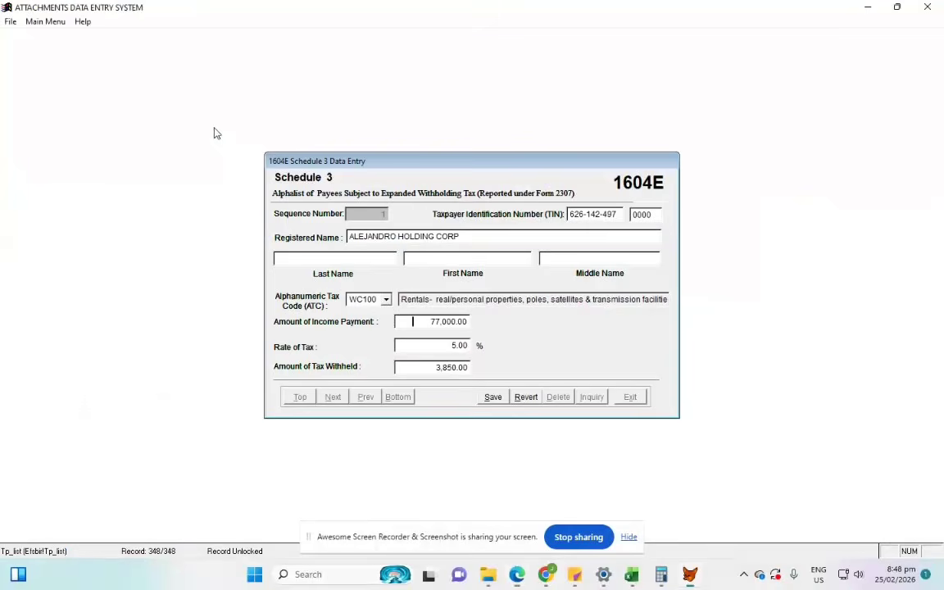
Save the Alejandro Holding Corp record and exit Schedule 3 data entry.
left_click(492, 400)
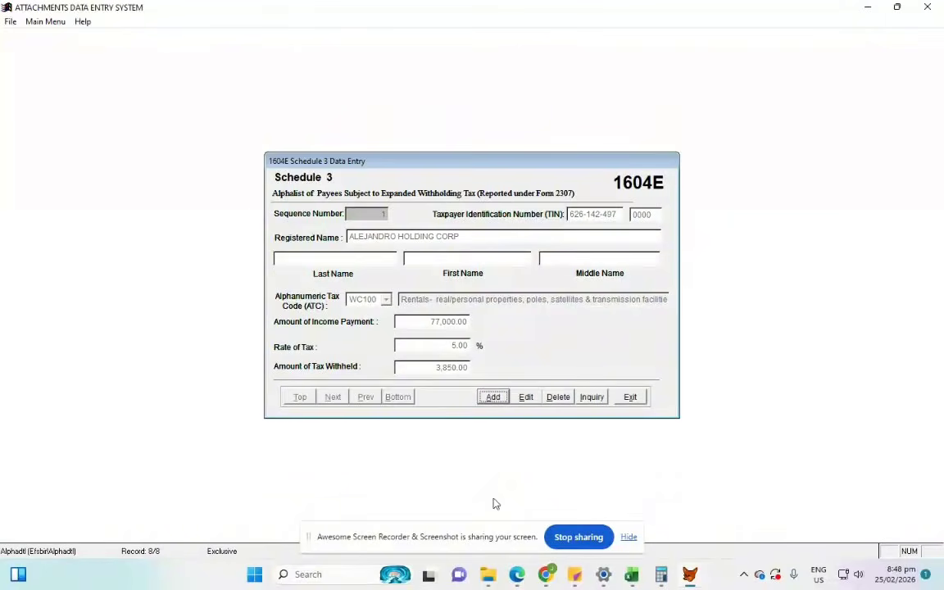
left_click(631, 397)
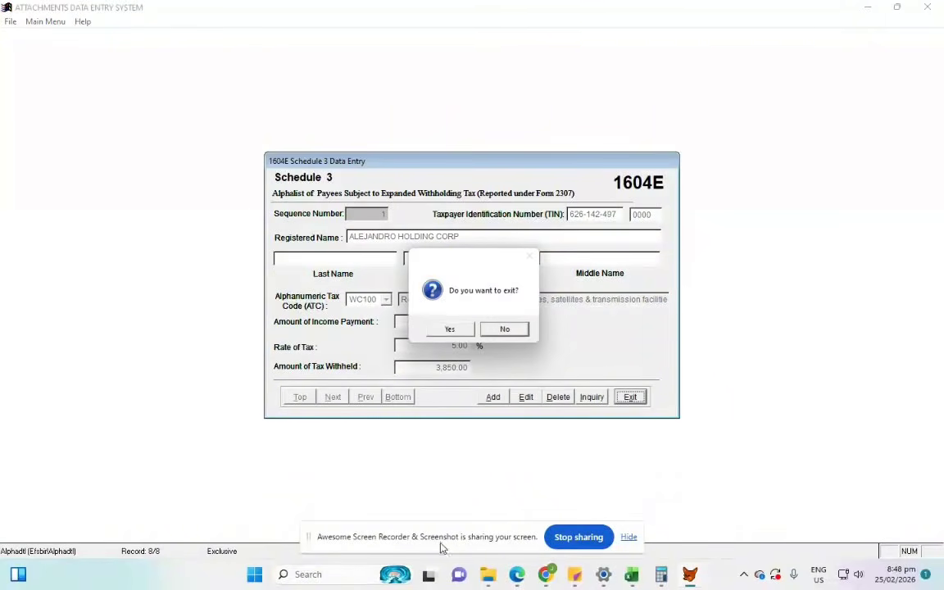
left_click(453, 331)
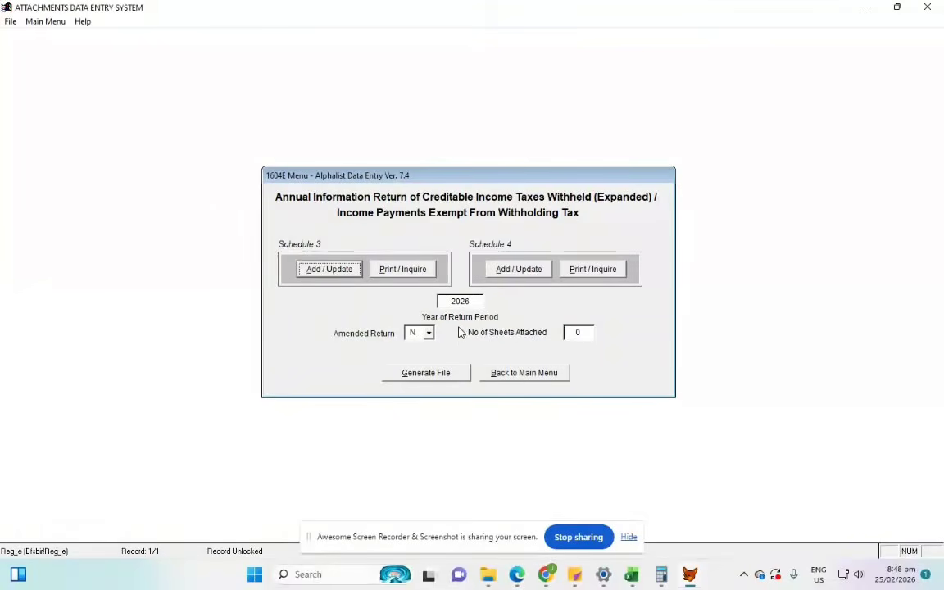
Set the return year to 2025 and generate the 1604E DAT file in the BIRALPHA74 folder under its proposed name.
left_click(473, 302)
type("2025")
left_click(445, 378)
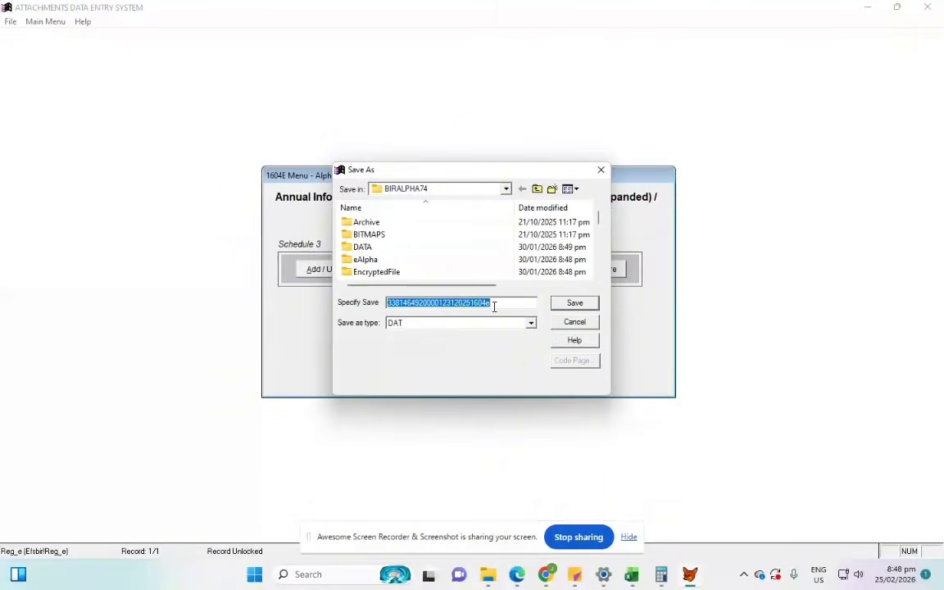
left_click(571, 305)
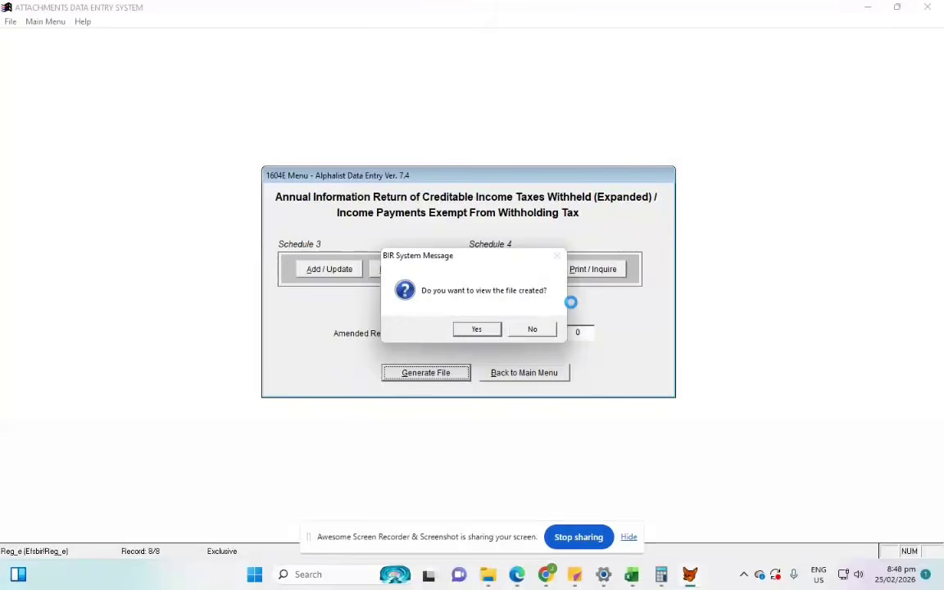
View the generated DAT file, check its total tax withheld, and close it.
left_click(487, 332)
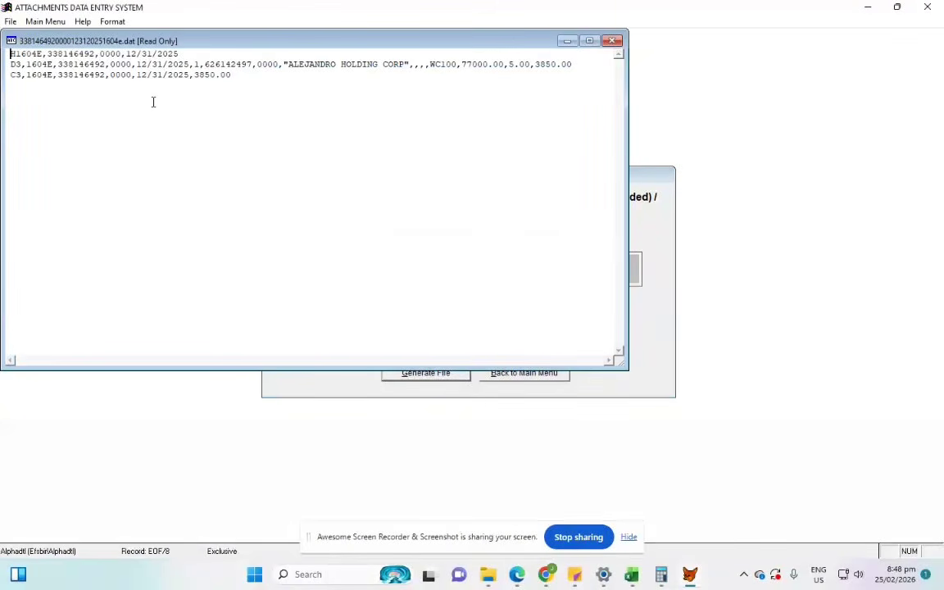
double_click(212, 77)
left_click(271, 117)
left_click(612, 41)
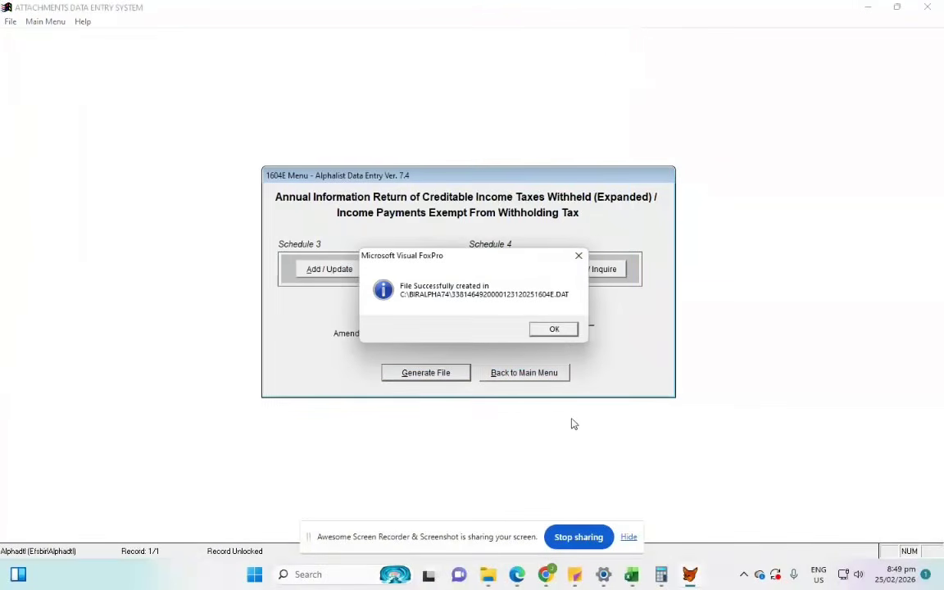
Return to the main menu and exit Alphalist Data Entry.
key("Return")
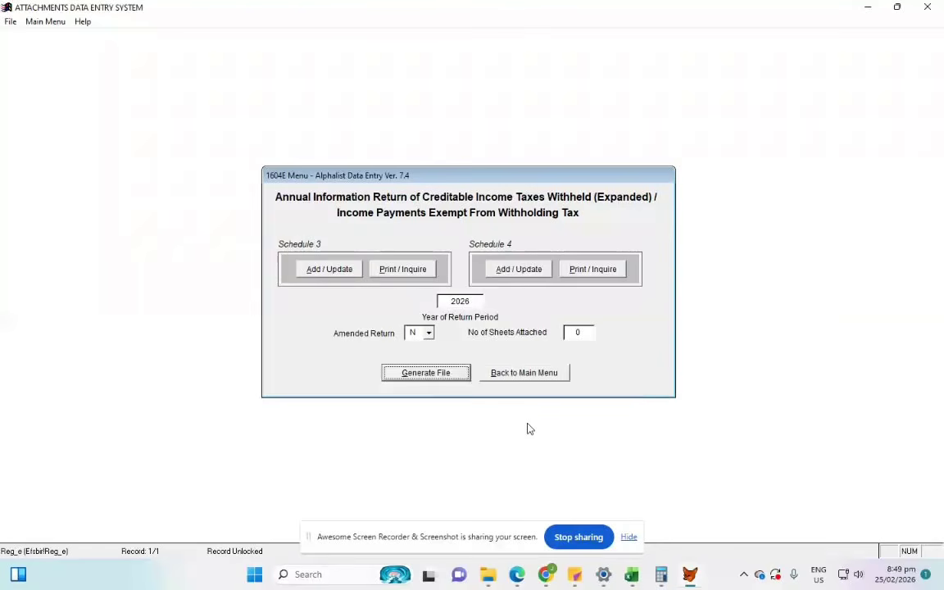
left_click(548, 376)
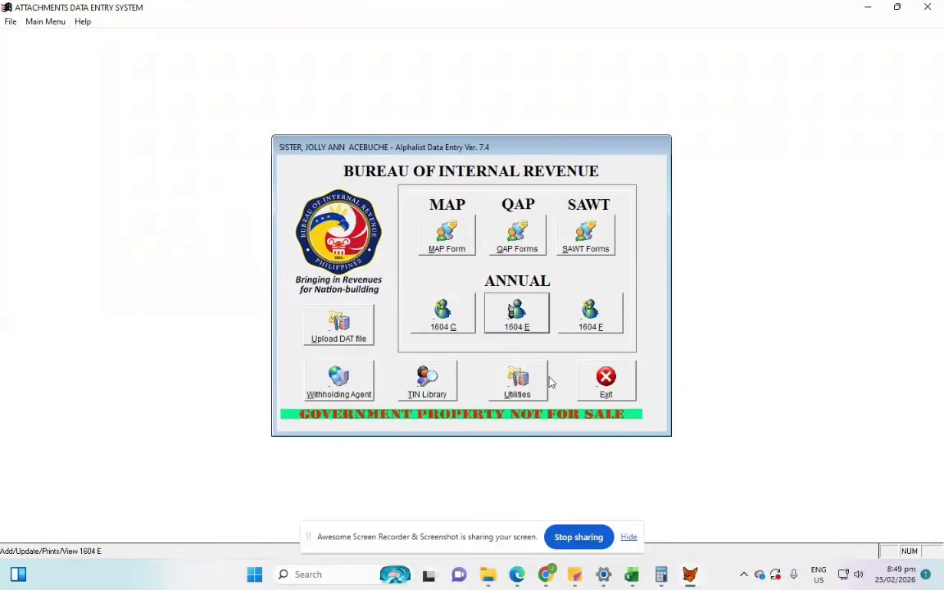
left_click(608, 384)
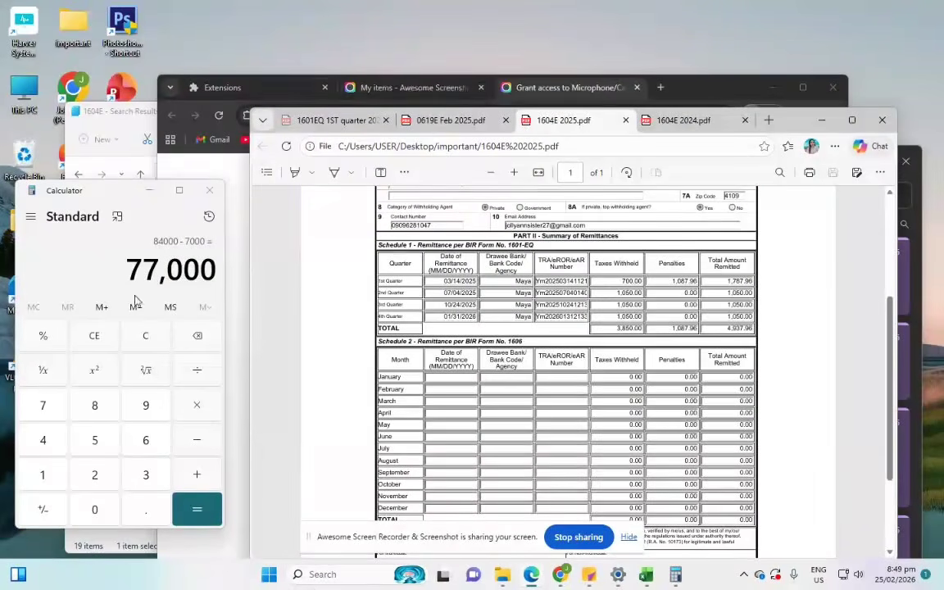
Open the Alphalist Validation Module, set the tax year to 2025, and open the 1604E validation menu.
left_click(150, 190)
left_click(100, 126)
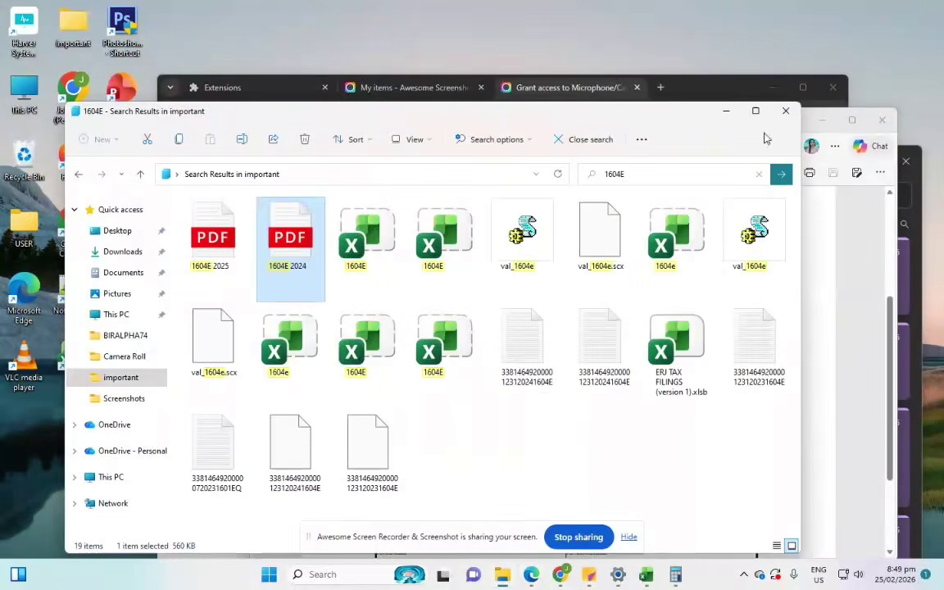
left_click(726, 111)
double_click(123, 303)
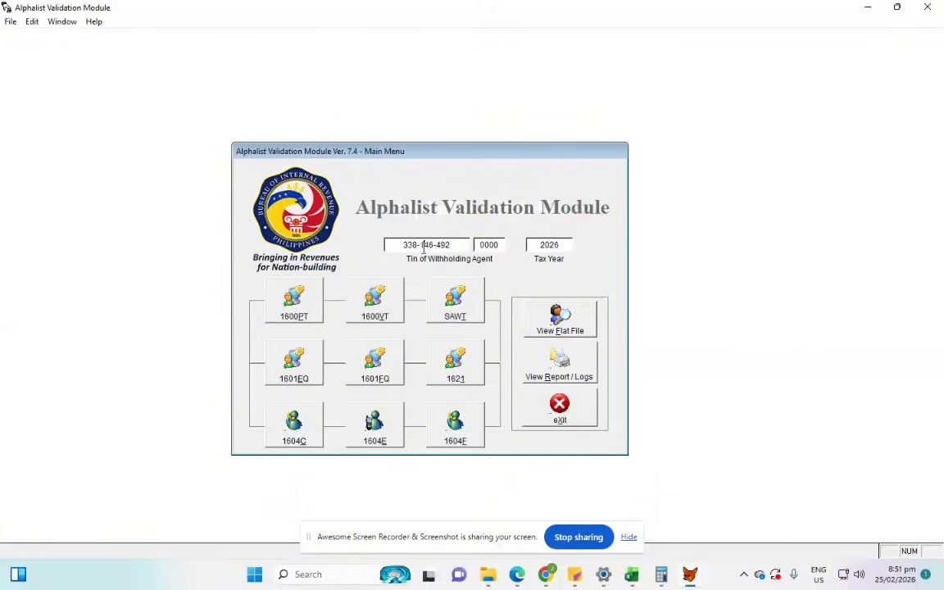
left_click(560, 245)
type("2025")
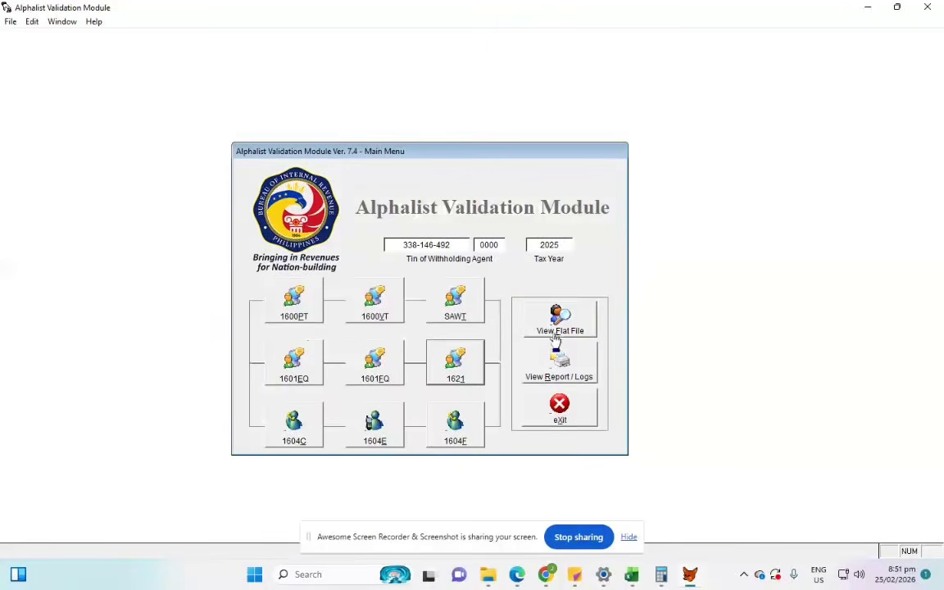
left_click(378, 435)
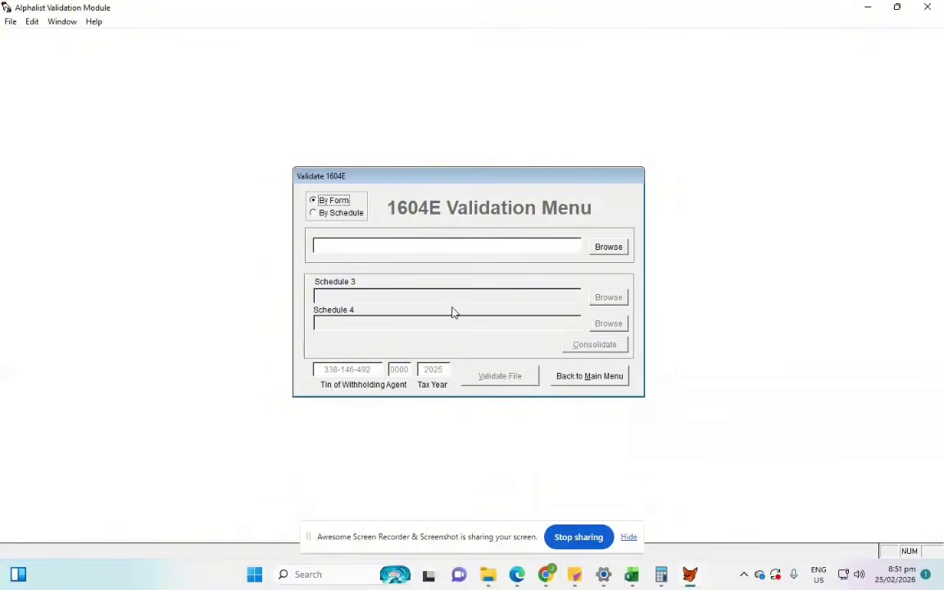
Load the 2025 1604E DAT file from the BIRALPHA74 folder and validate it by form, using c:\biralpha74\reports as the report directory.
left_click(613, 249)
scroll(443, 262, "down", 5)
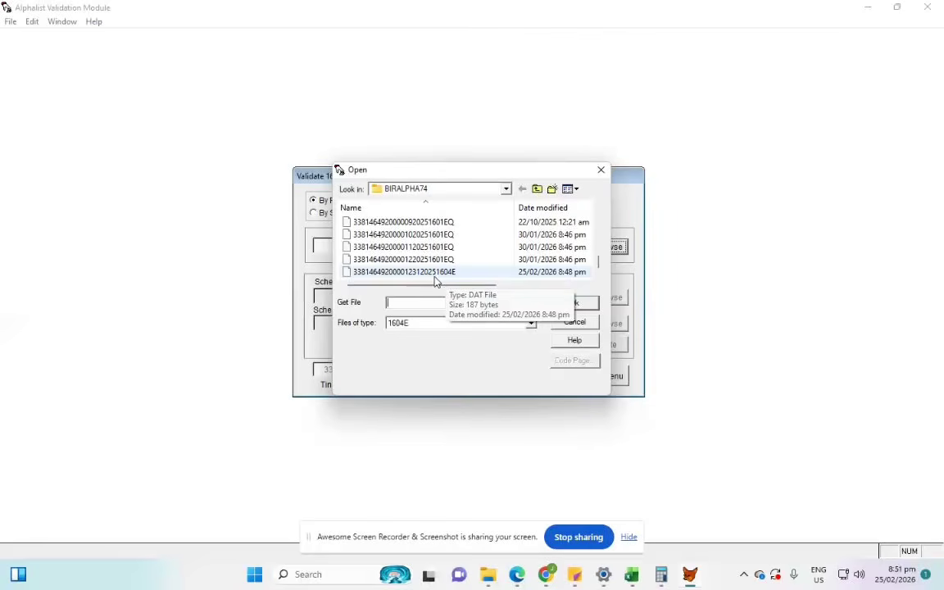
left_click(437, 272)
left_click(574, 302)
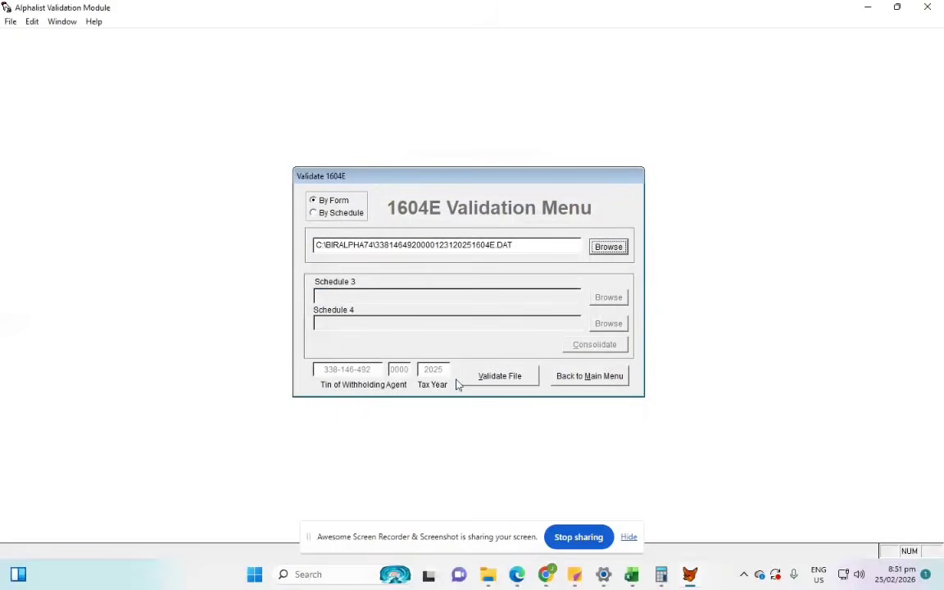
left_click(496, 377)
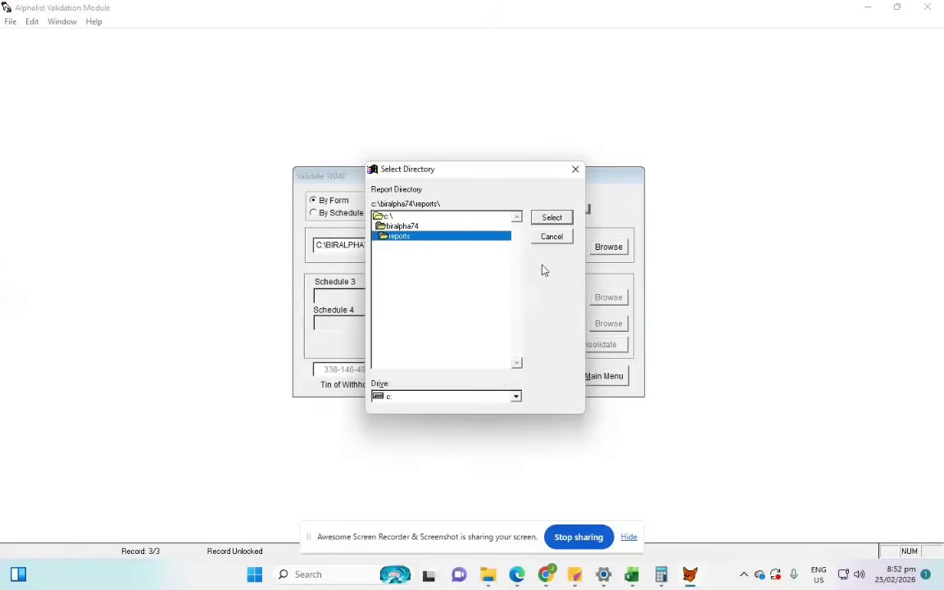
left_click(552, 217)
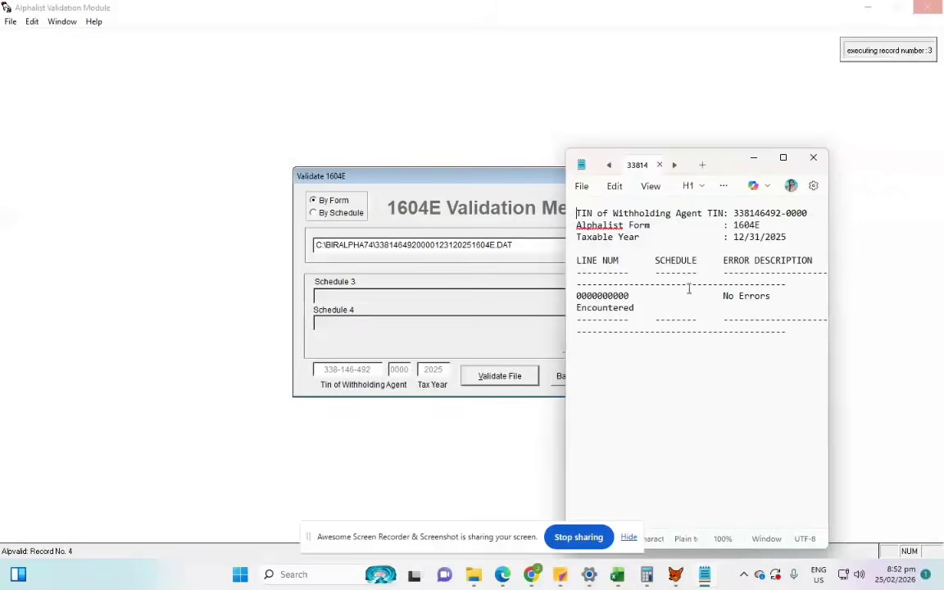
Enlarge the validation report, check its error description line, and close the report.
left_click_drag(703, 151, 566, 95)
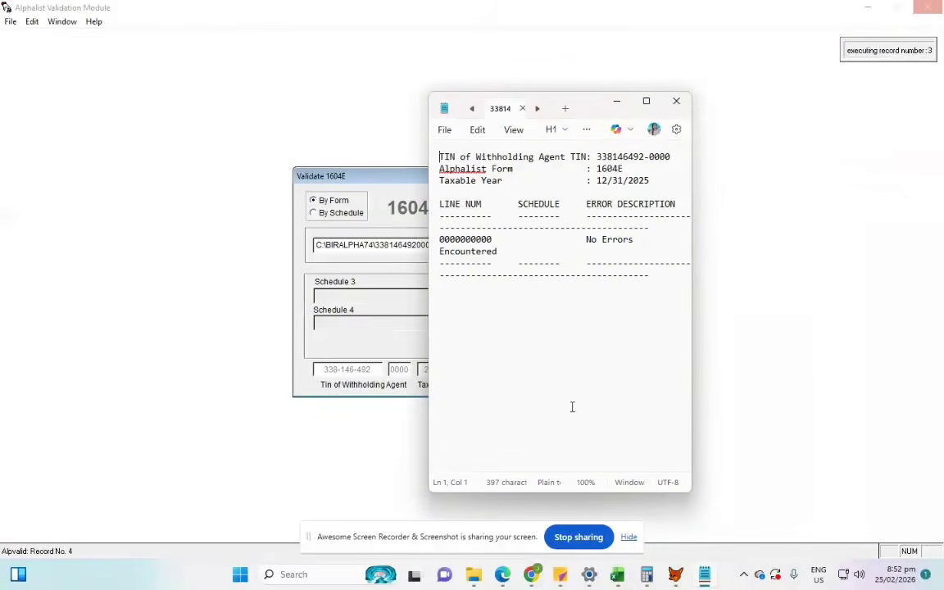
left_click(646, 102)
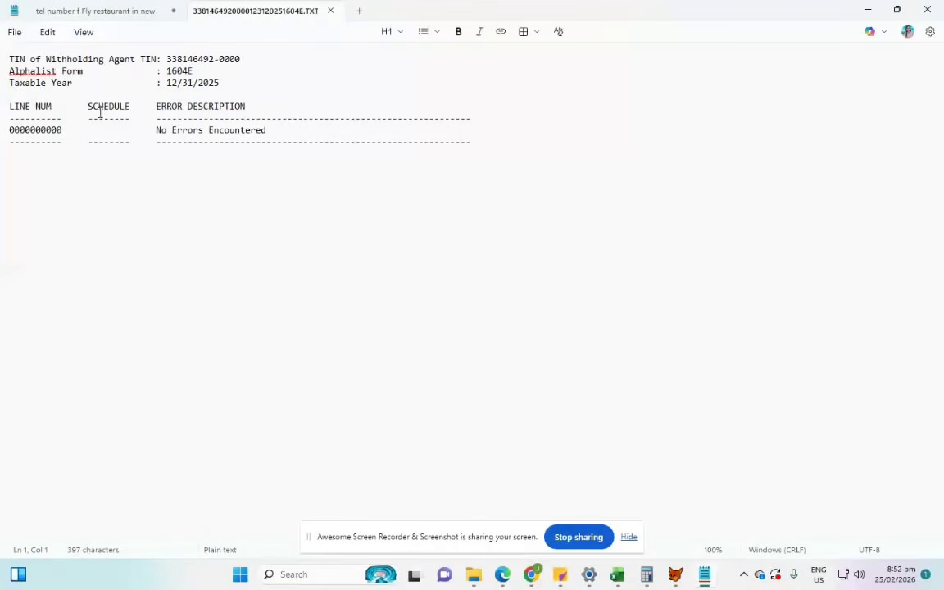
left_click_drag(156, 129, 324, 129)
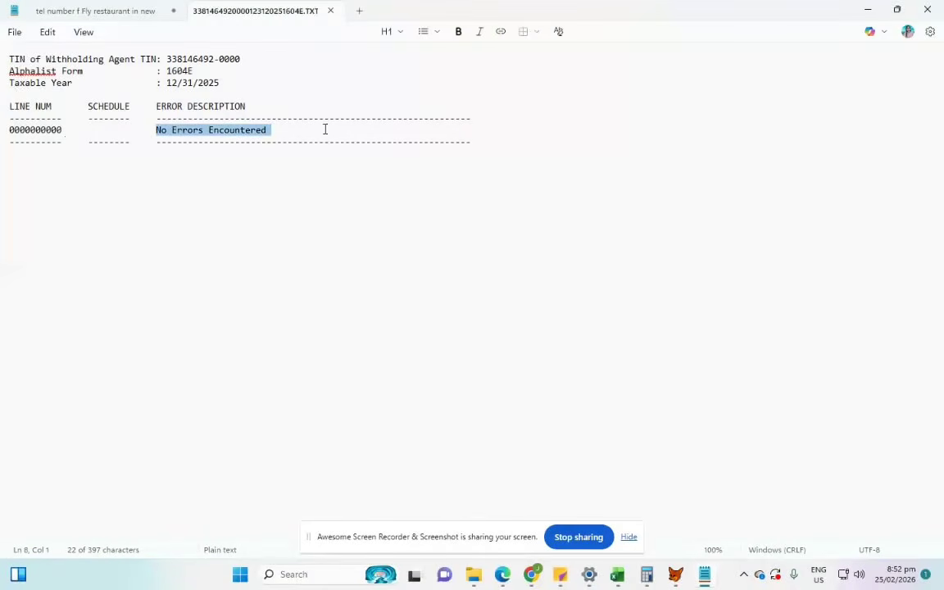
left_click(296, 181)
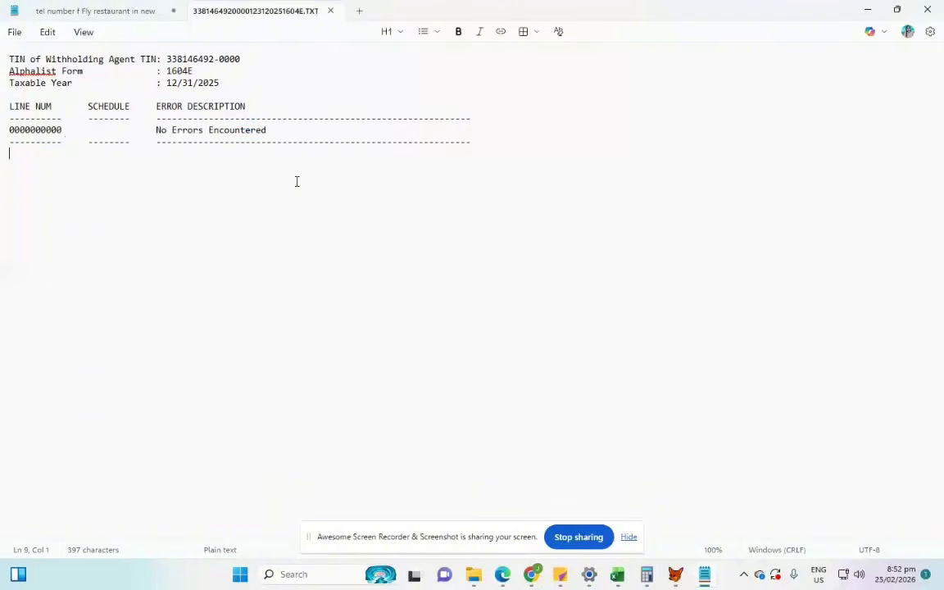
left_click(929, 10)
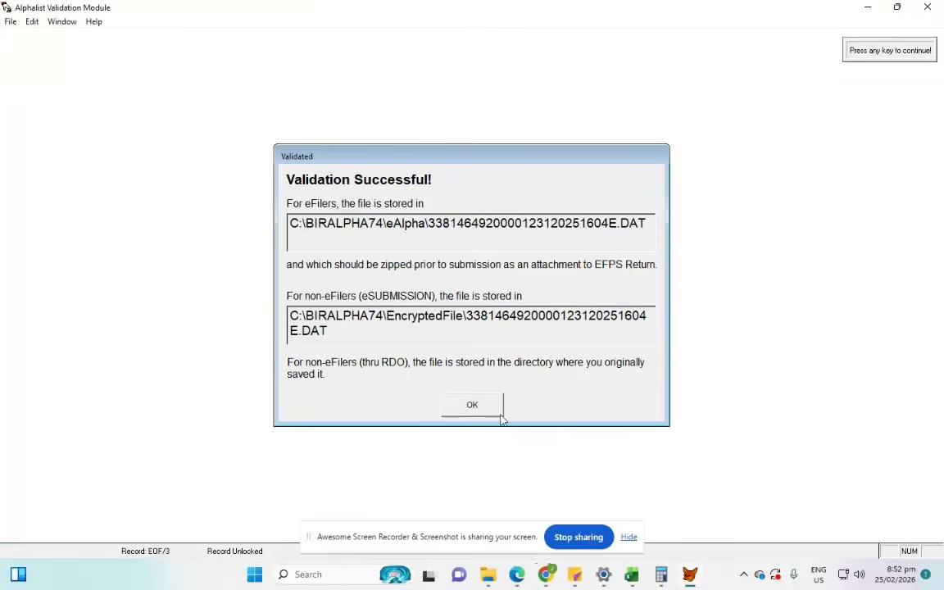
Acknowledge the validation result, return to the main menu, and exit the Alphalist Validation Module.
left_click(495, 412)
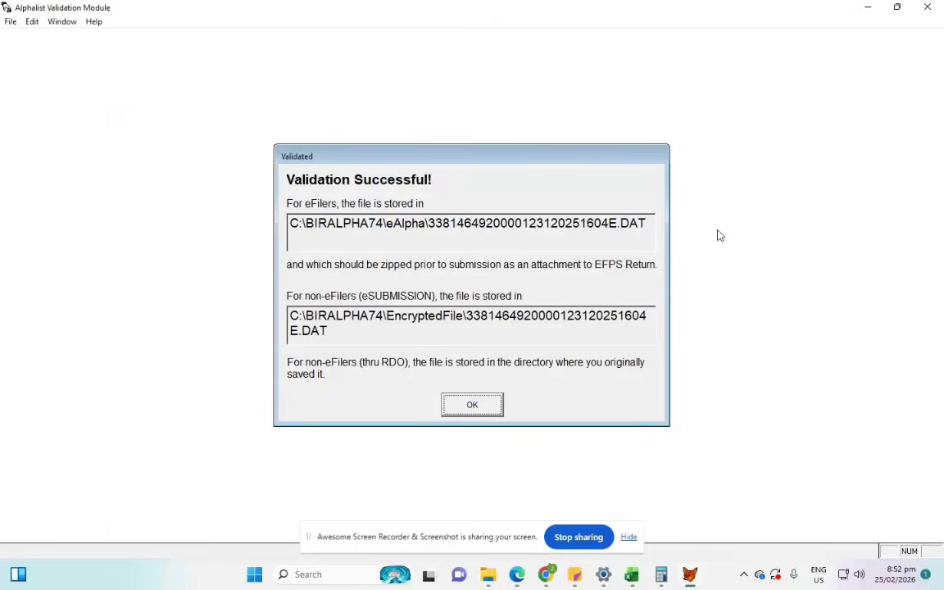
left_click(483, 409)
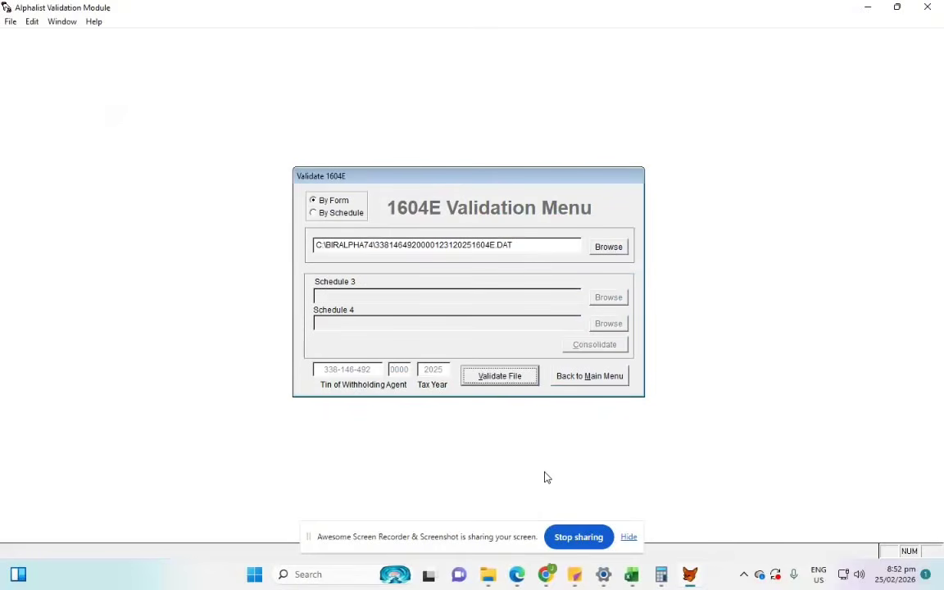
left_click(614, 387)
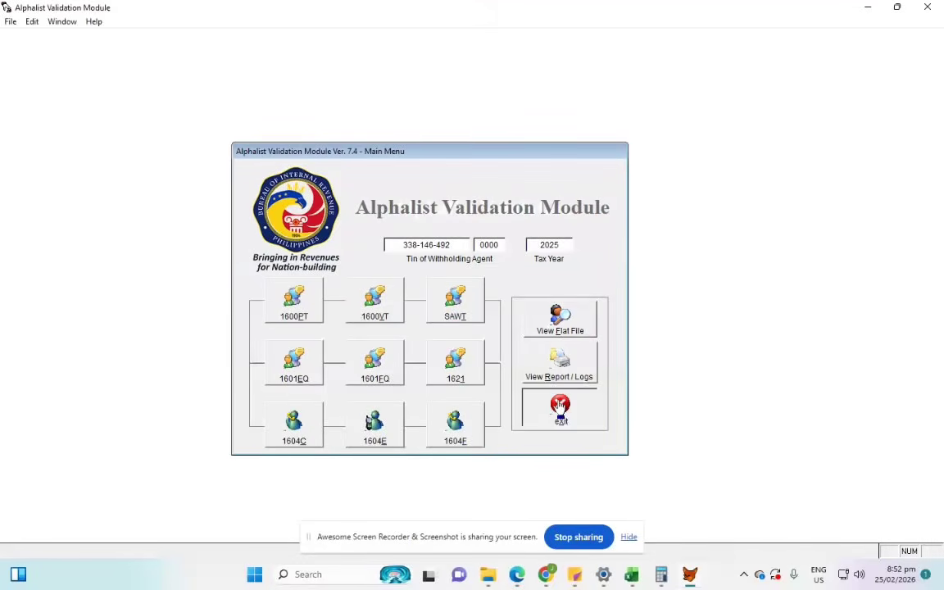
left_click(560, 407)
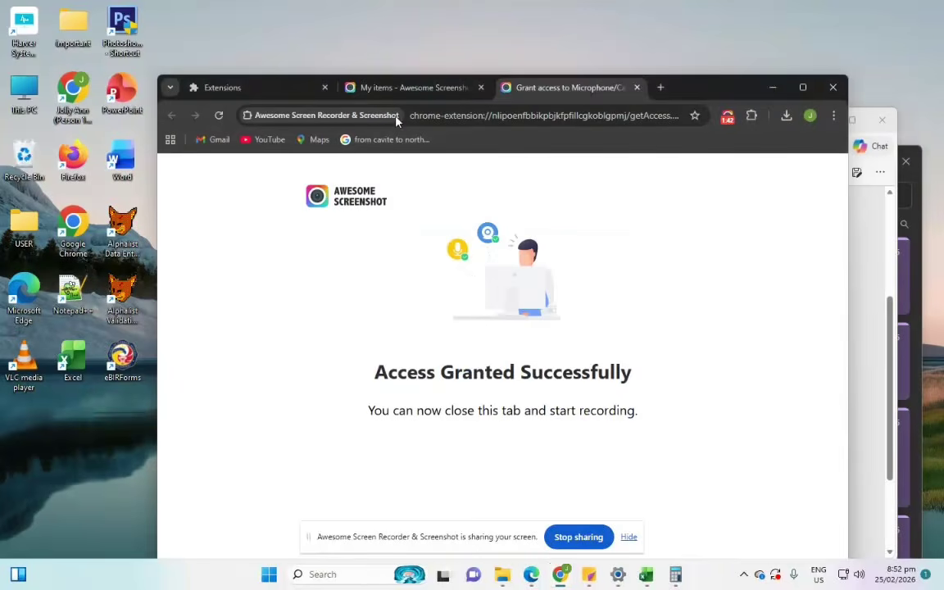
Switch to Gmail in Chrome and address a new message to the BIR eSubmission mailbox, using the recipient of the 2024 1604E email.
left_click(660, 87)
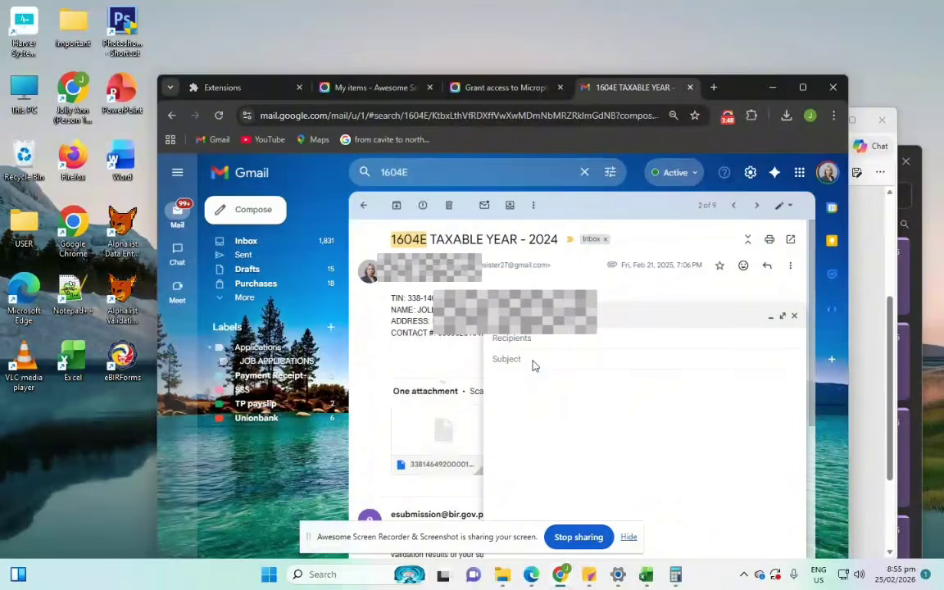
left_click(444, 277)
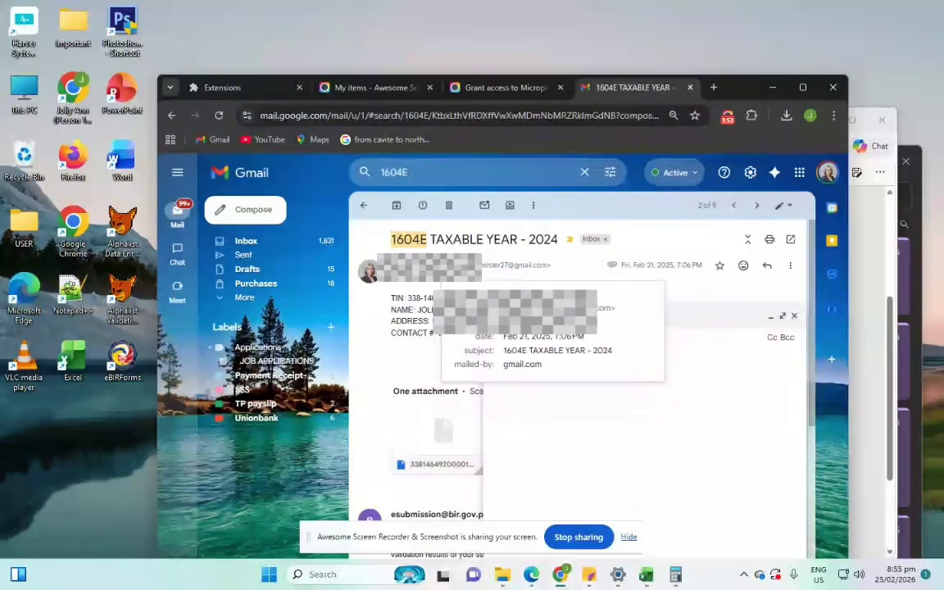
left_click(552, 373)
left_click(544, 341)
key("ctrl+v")
left_click(547, 376)
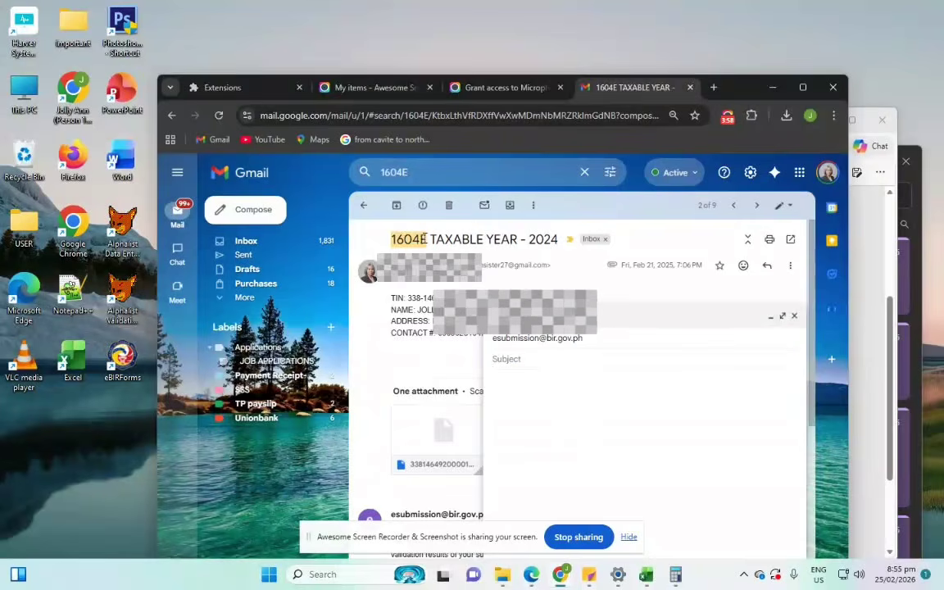
Fill in the message subject as "1604E TAXABLE YEAR - 2025", reusing the subject of the 2024 email.
left_click_drag(390, 239, 559, 238)
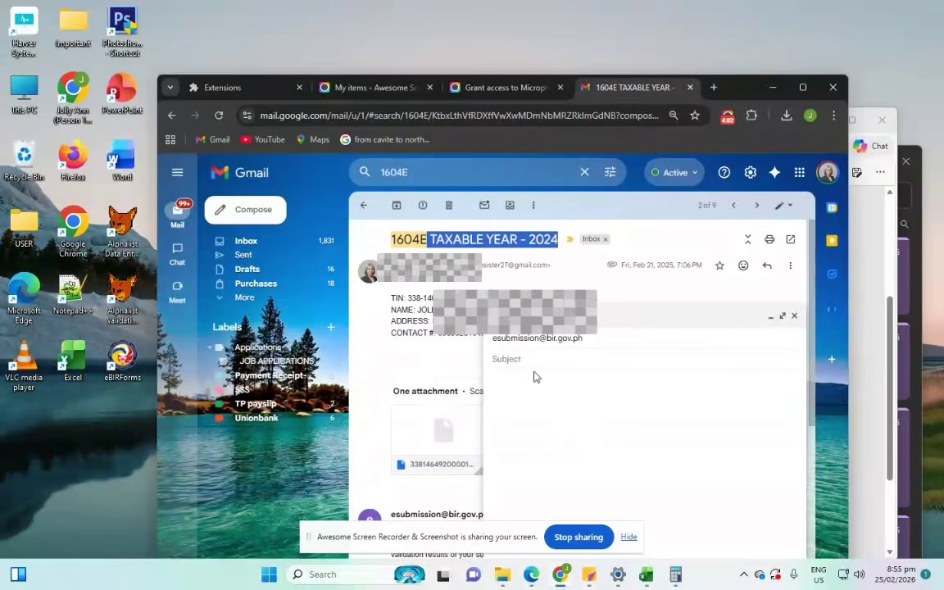
left_click(533, 359)
type("TAXABLE YEAR - 2024")
left_click(495, 360)
type("1604E")
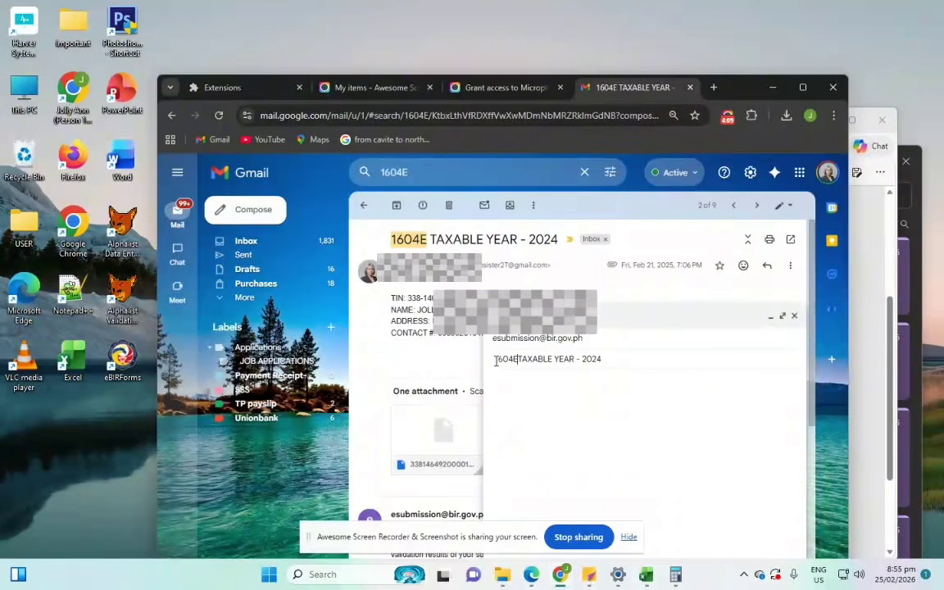
left_click(606, 358)
key("BackSpace")
type("5")
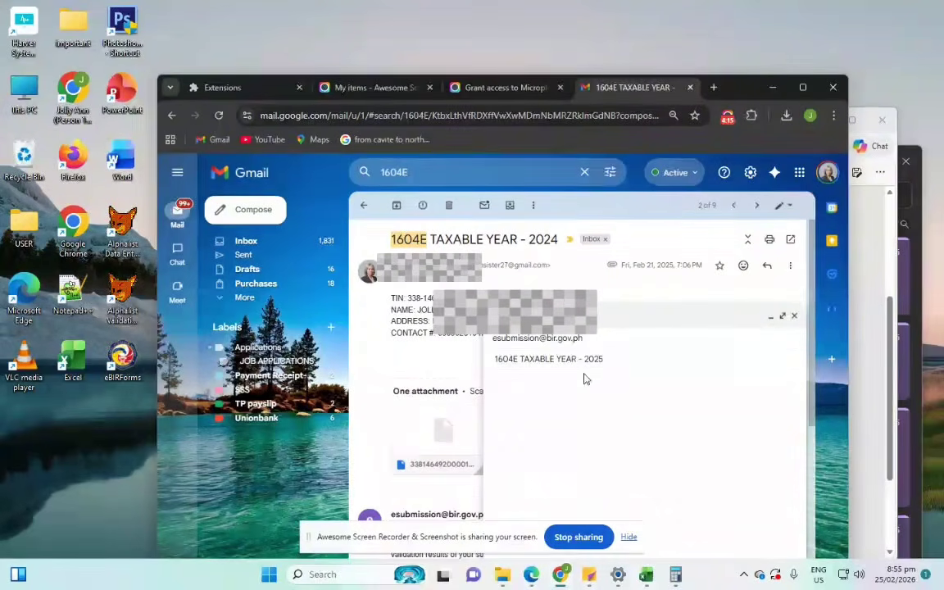
double_click(539, 359)
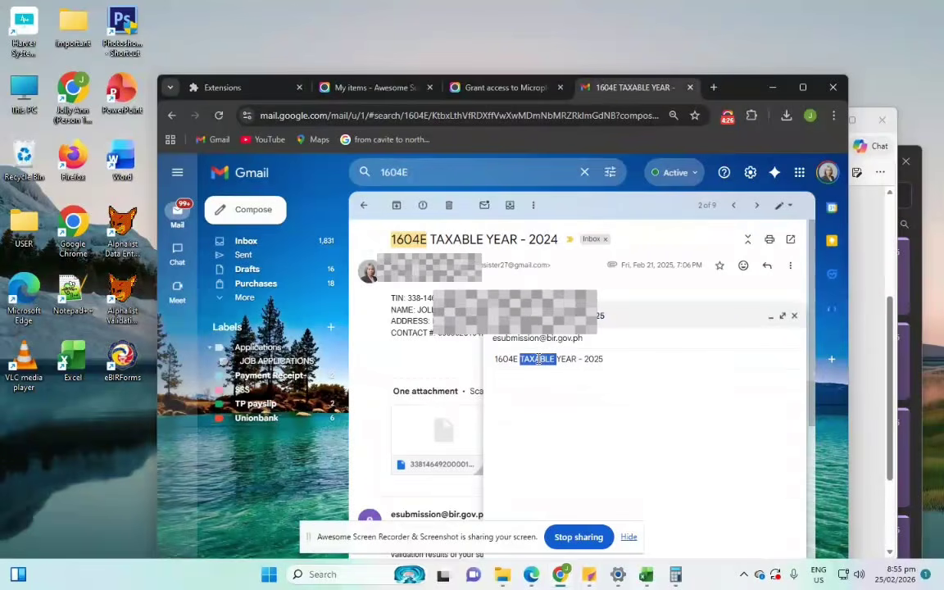
Copy the TIN, name, address and contact number lines from the 2024 email into the new message's body.
left_click(553, 383)
left_click_drag(392, 295, 464, 336)
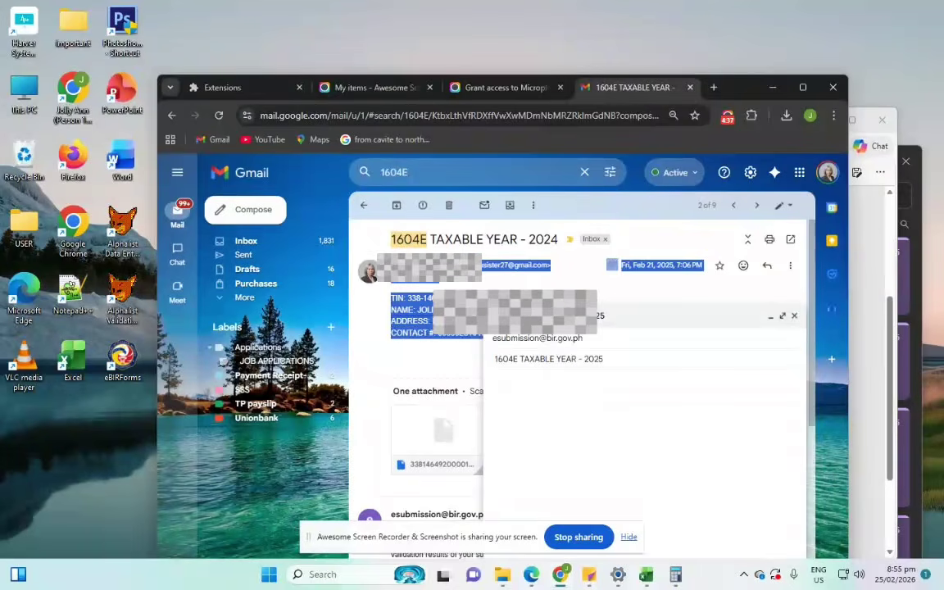
left_click(467, 336)
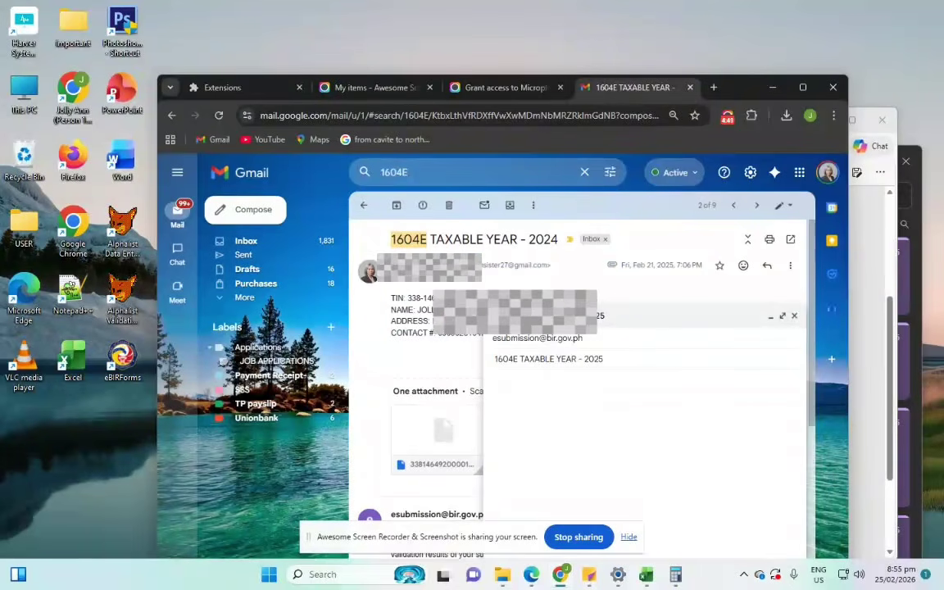
scroll(490, 278, "down", 4)
scroll(410, 247, "up", 3)
scroll(414, 287, "up", 1)
scroll(418, 308, "down", 1)
left_click_drag(392, 233, 505, 279)
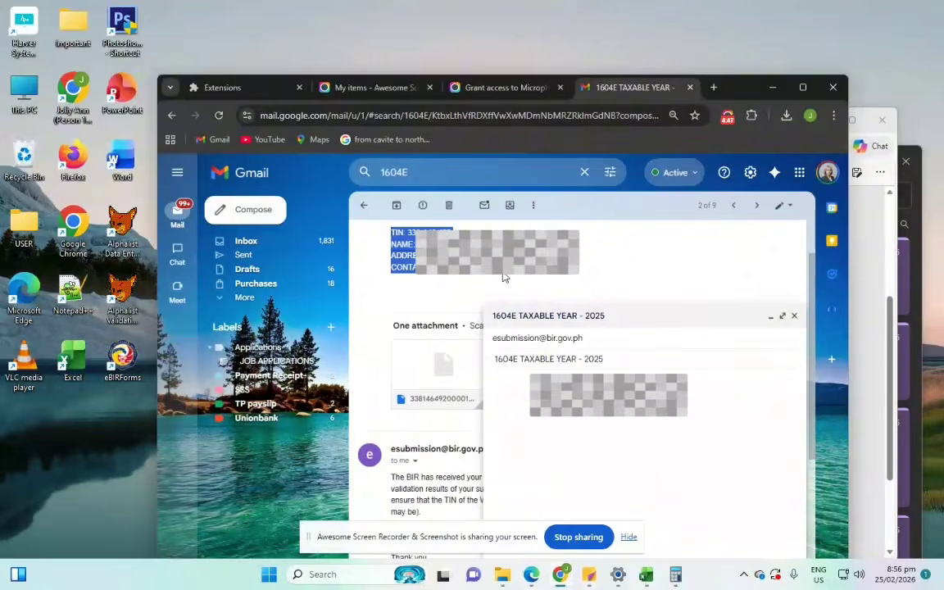
key("super")
left_click(712, 263)
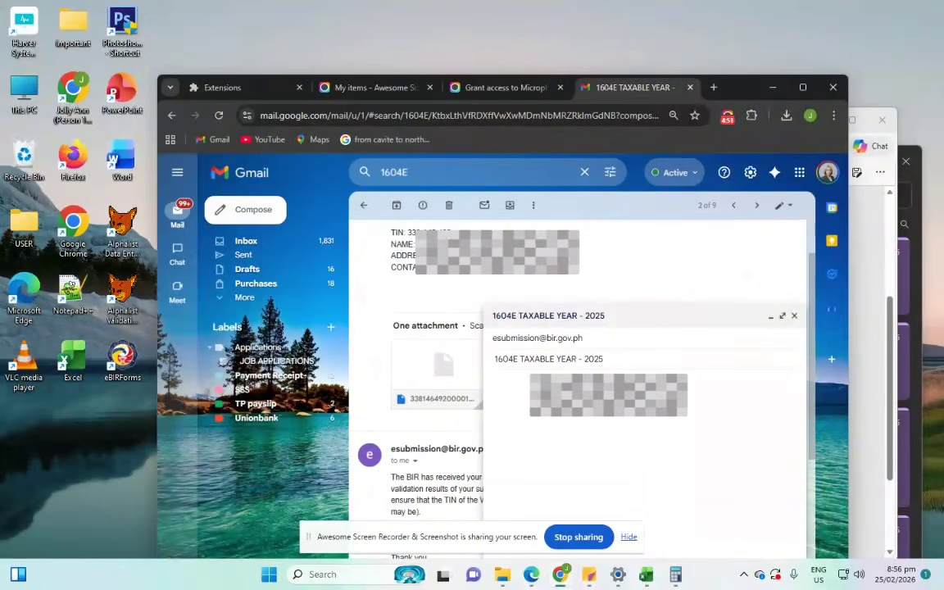
left_click_drag(395, 238, 508, 276)
left_click(395, 239)
left_click_drag(393, 236, 495, 276)
key("ctrl+c")
left_click(575, 439)
key("ctrl+v")
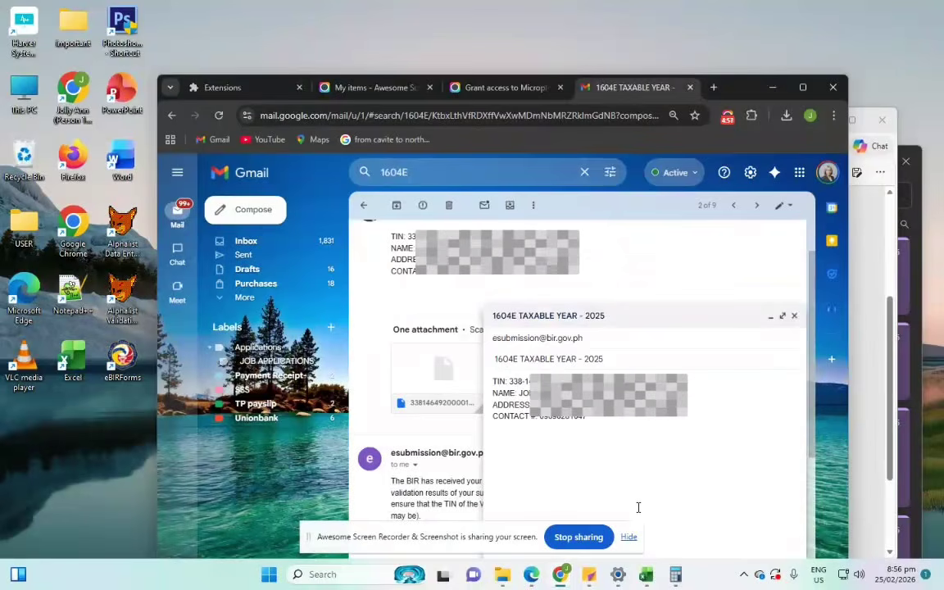
Maximize the Gmail browser window so that the whole draft message and its attachment options can be reached.
left_click_drag(519, 540, 329, 518)
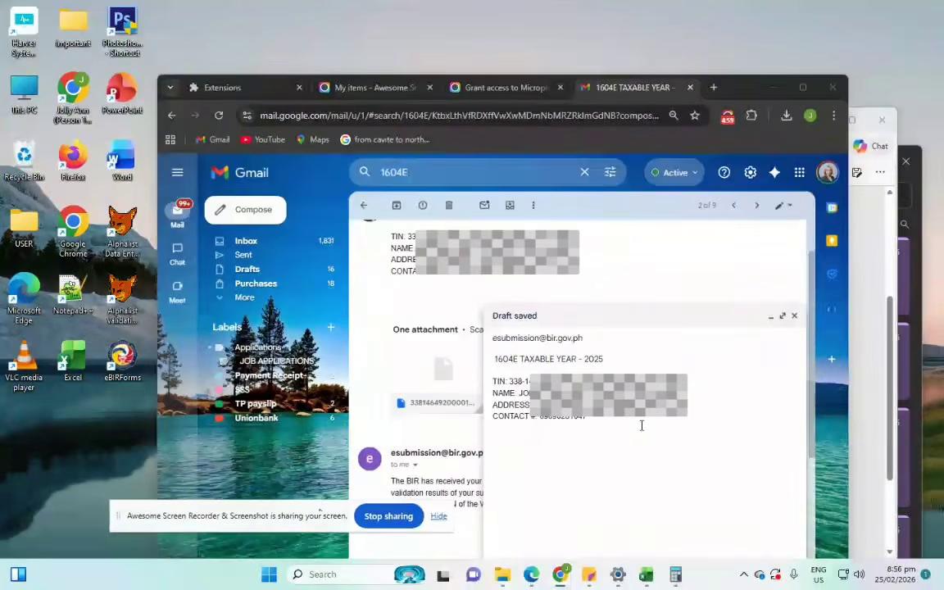
left_click(687, 330)
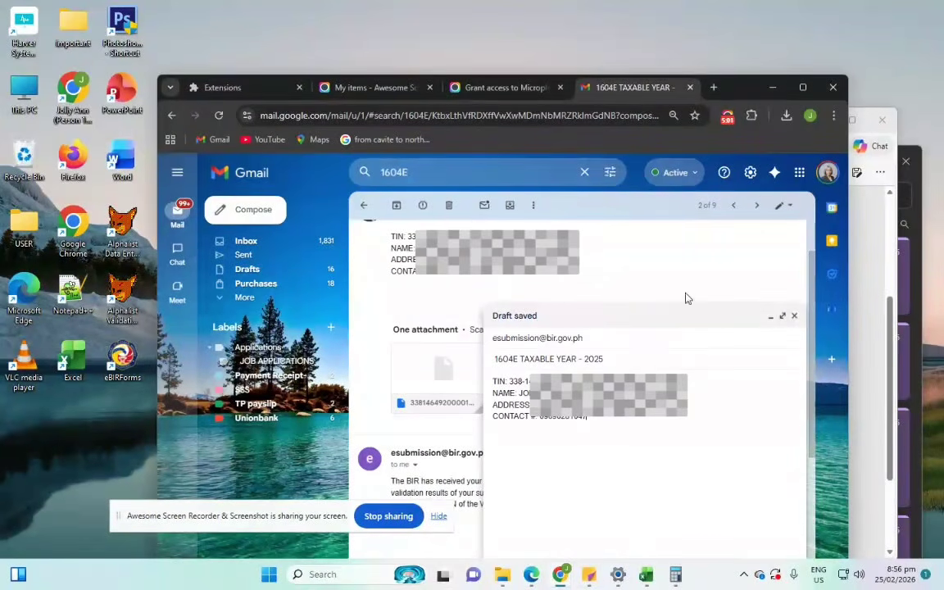
left_click(891, 381)
left_click(743, 89)
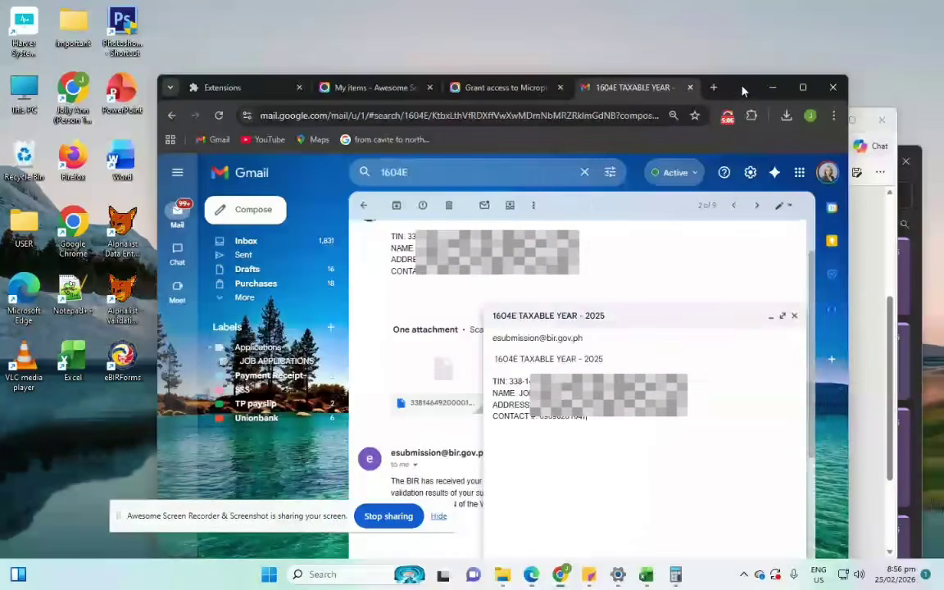
left_click_drag(743, 91, 750, 37)
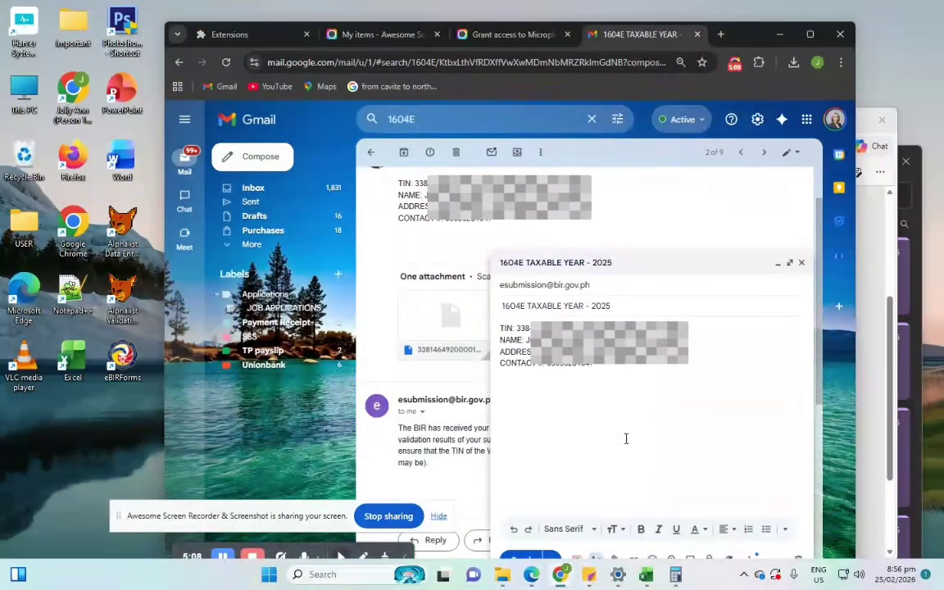
left_click(808, 35)
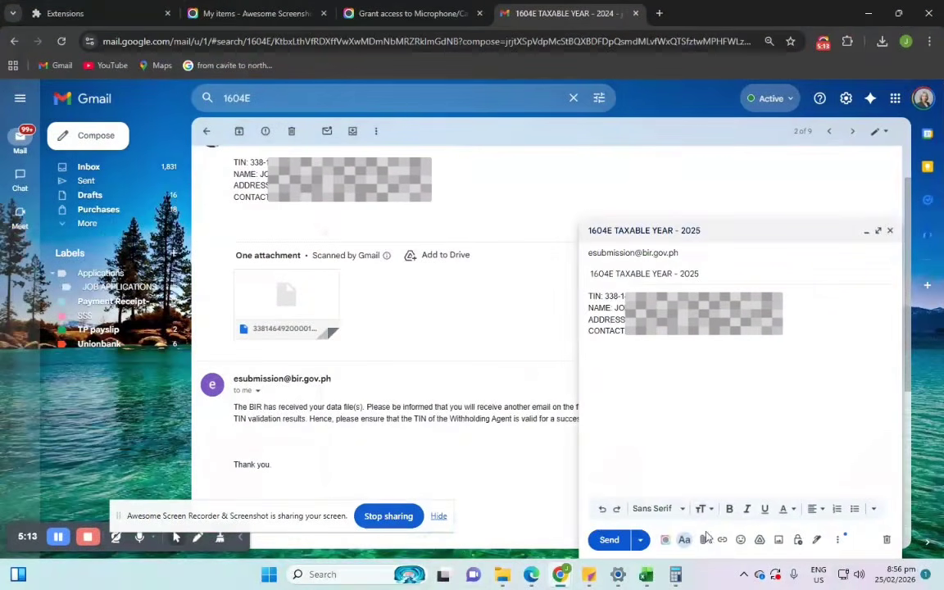
Attach the 2025 1604E alphalist DAT file from the BIRALPHA74 folder to the draft message.
left_click(704, 539)
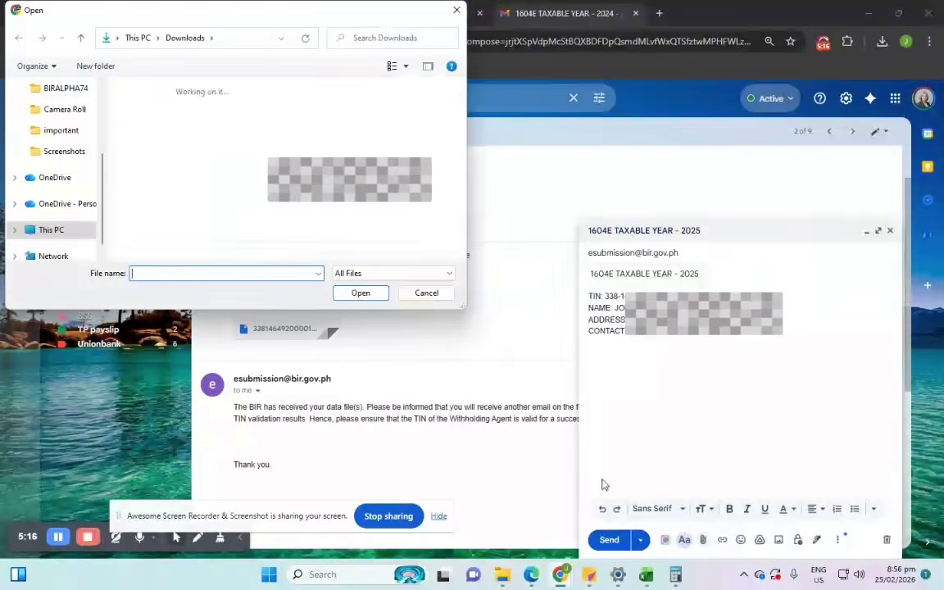
scroll(76, 163, "up", 1)
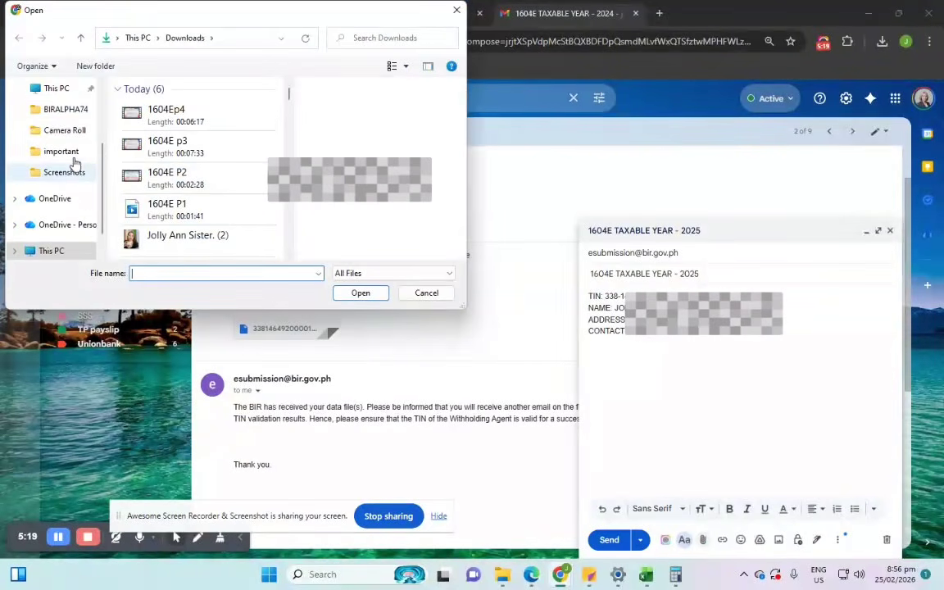
left_click(66, 109)
scroll(246, 230, "down", 5)
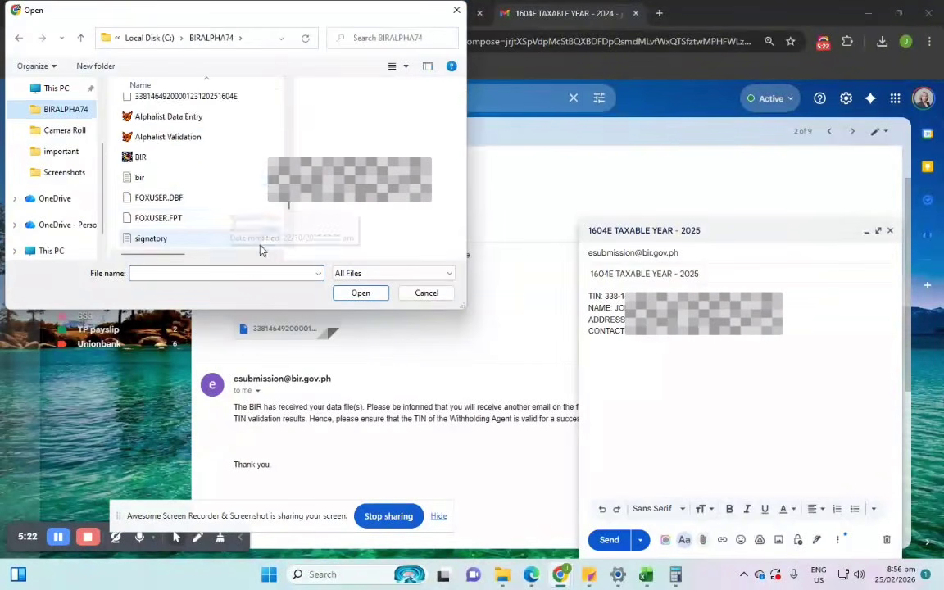
scroll(246, 221, "up", 1)
left_click(222, 144)
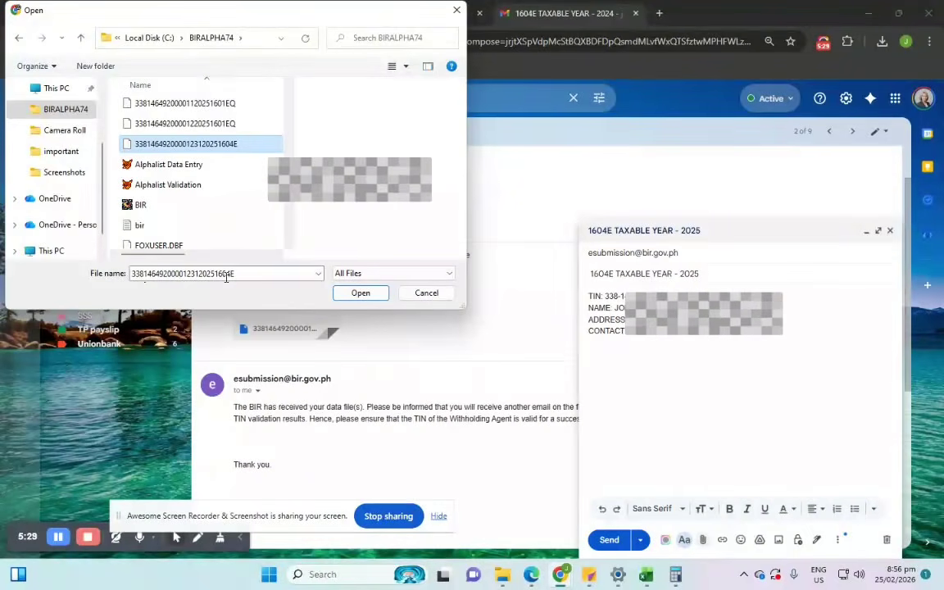
left_click(361, 293)
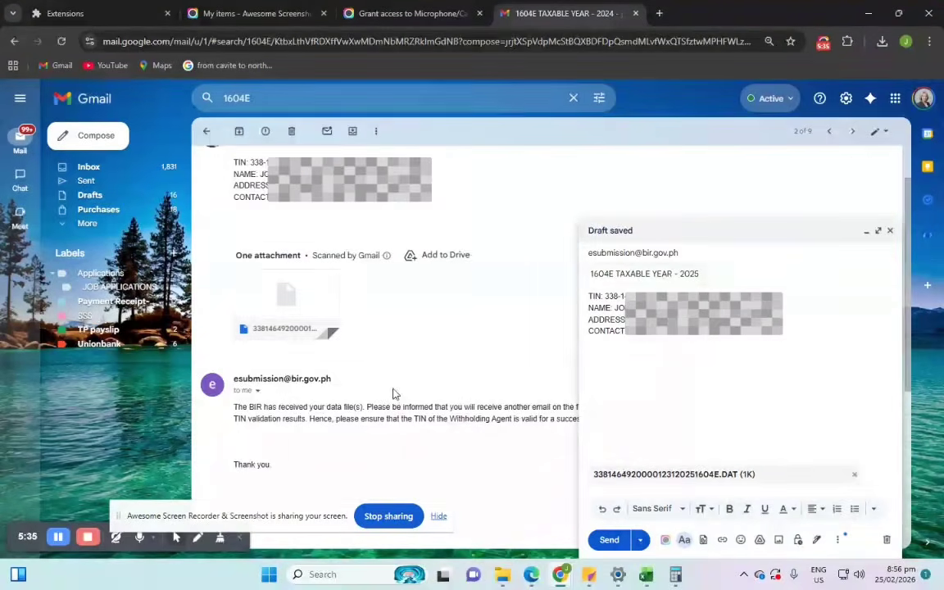
Send the 1604E TAXABLE YEAR - 2025 message with its DAT attachment to BIR eSubmission.
scroll(410, 400, "up", 1)
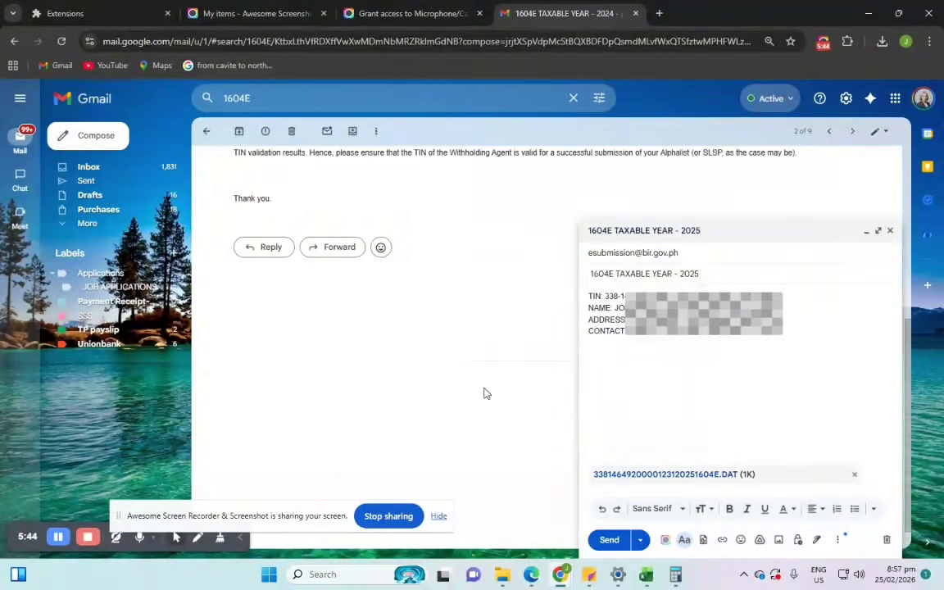
scroll(532, 417, "up", 1)
left_click(609, 539)
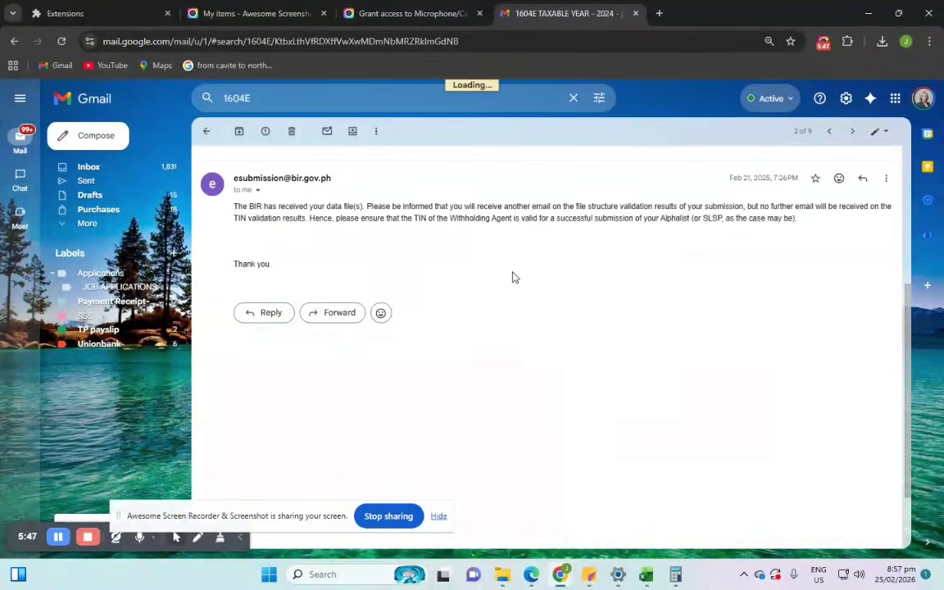
Return to the 1604E search results, open the sent 1604E TAXABLE YEAR - 2025 email and show its header details.
scroll(512, 277, "up", 4)
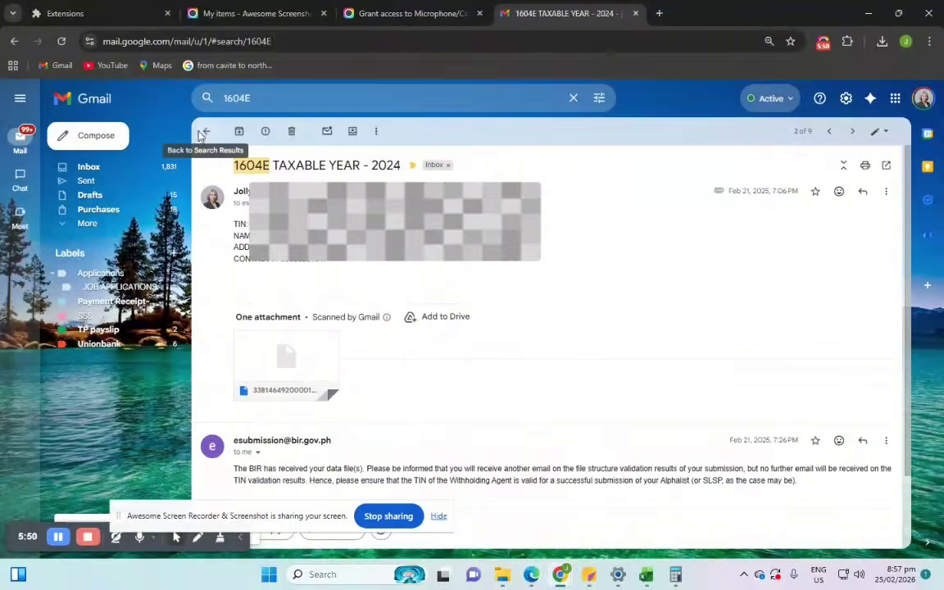
left_click(203, 133)
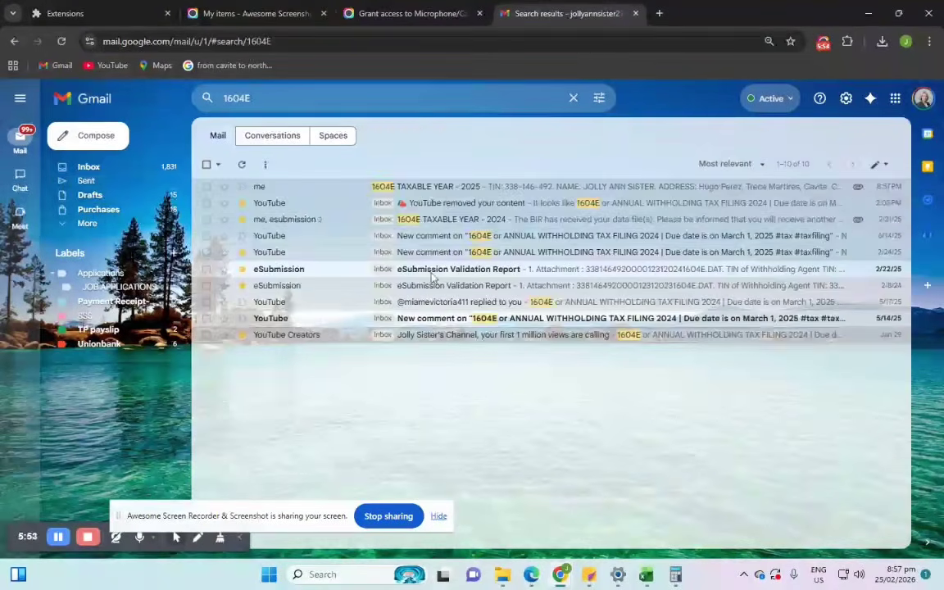
left_click(449, 187)
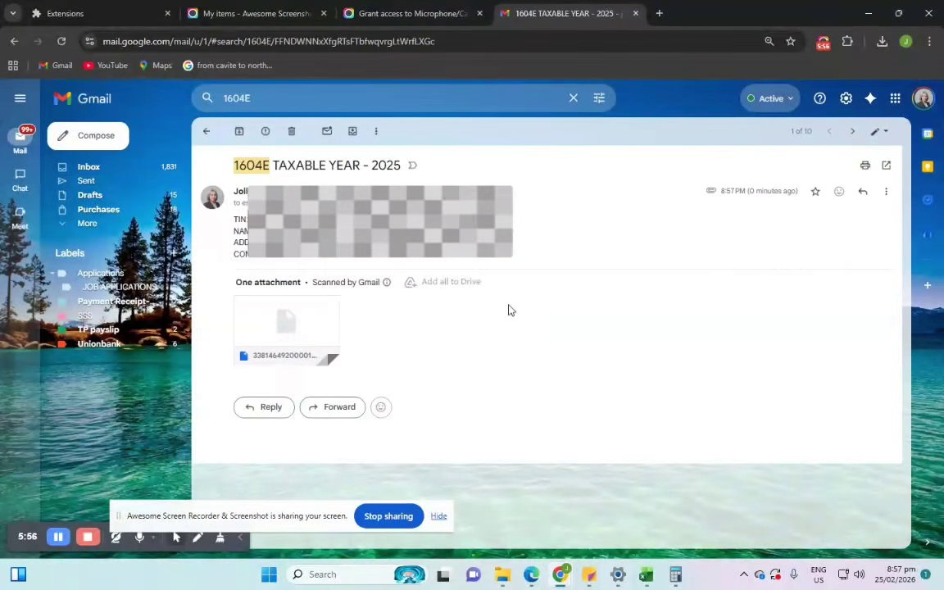
left_click(290, 203)
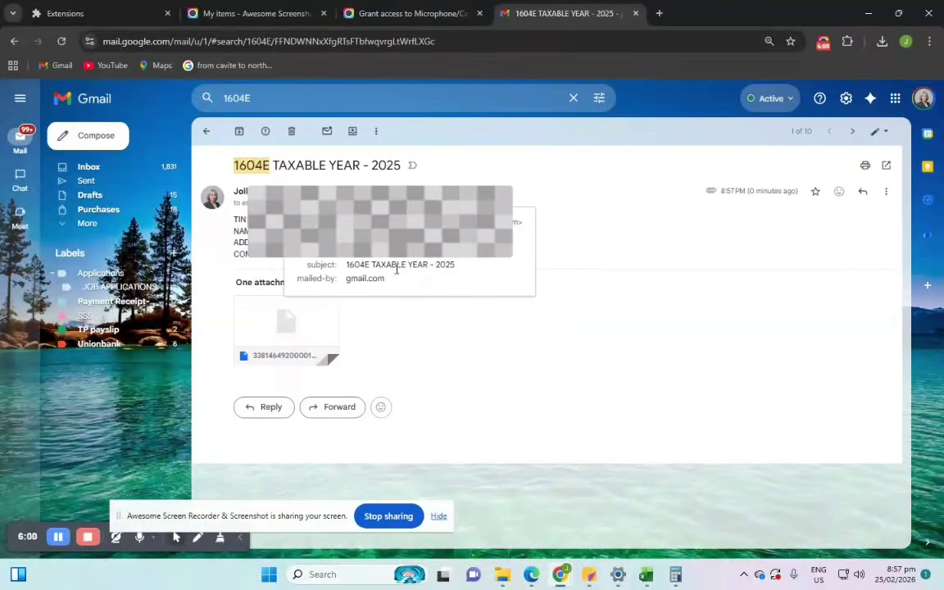
Go to the inbox and open the BIR eSubmission reply to the 1604E TAXABLE YEAR - 2025 email.
left_click(97, 168)
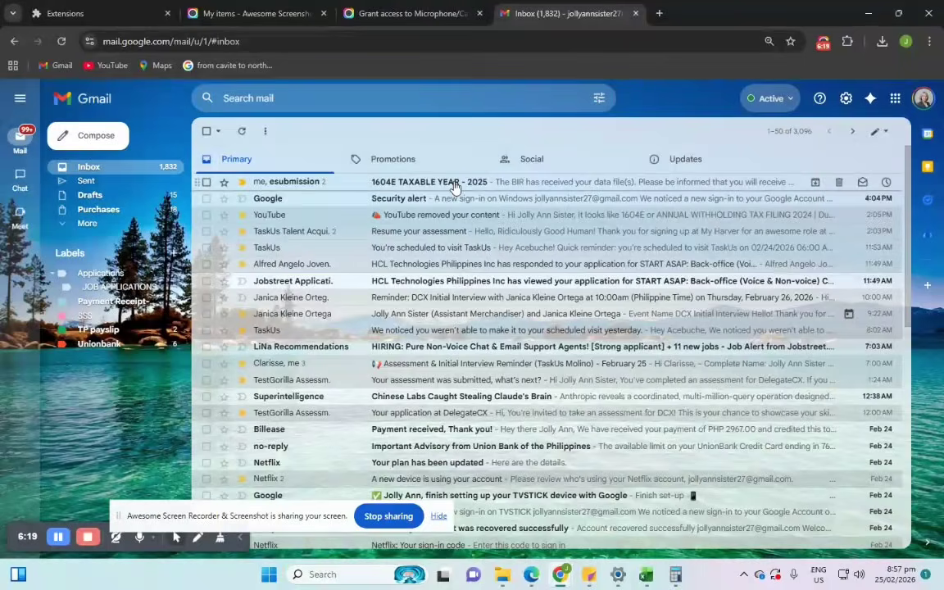
left_click(524, 181)
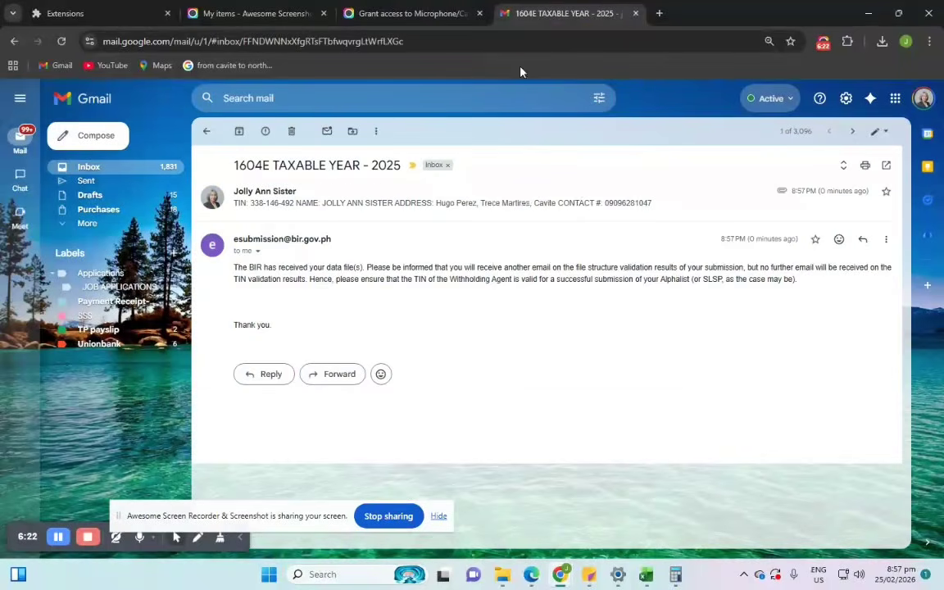